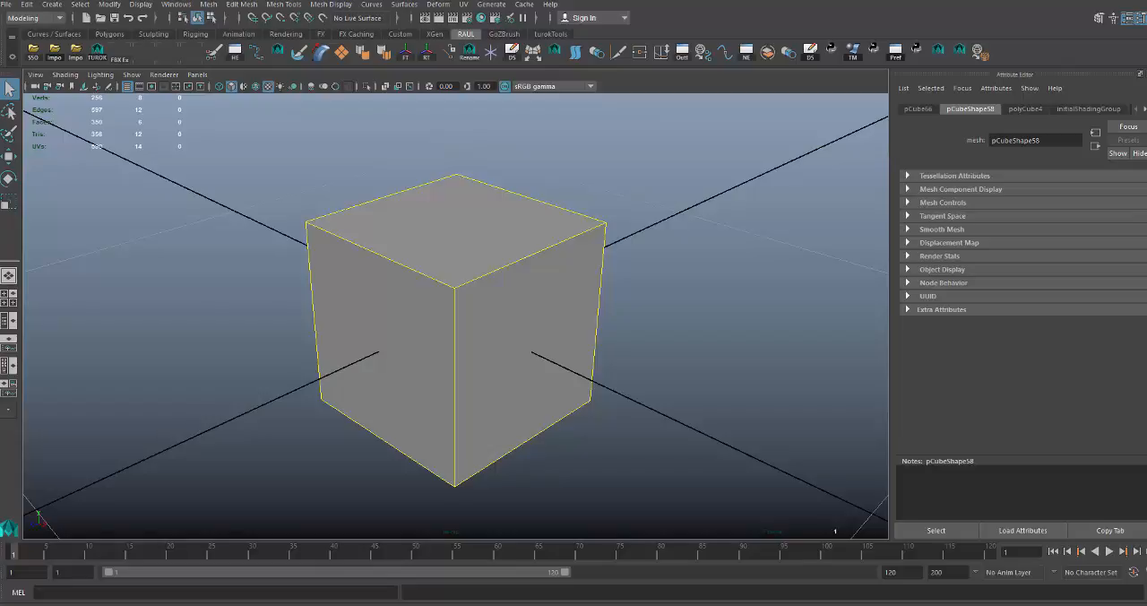
Switch to the browser and look over the Turok: Dinosaur Hunter modding discussions and the Turok Dinosaur Hunter Guides page.
key(alt+Tab)
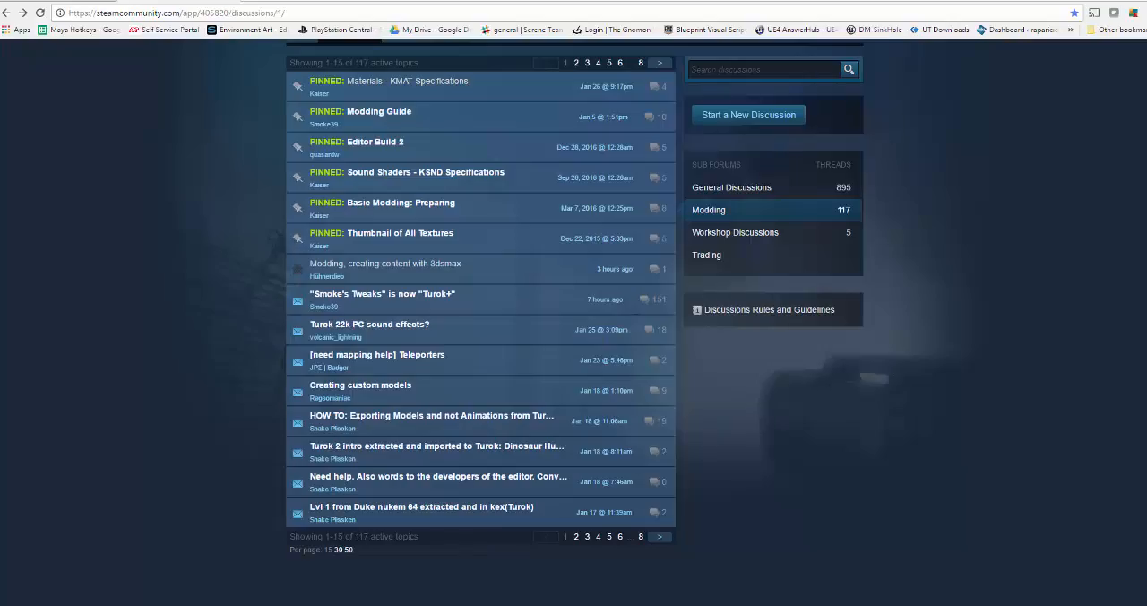
click(98, 2)
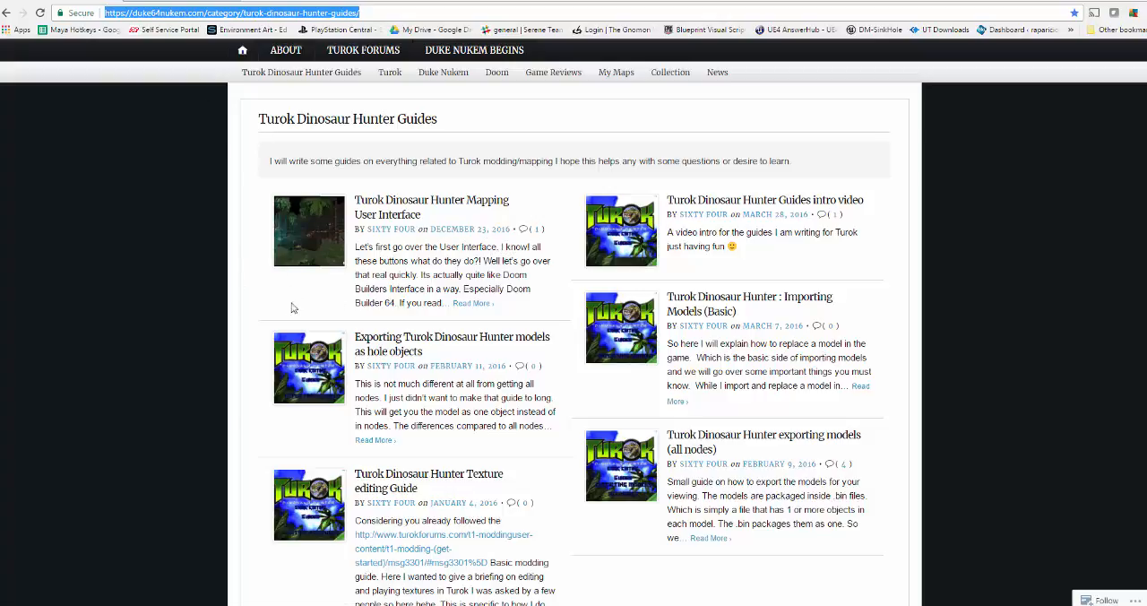
scroll(448, 318, down, 3)
scroll(224, 286, up, 3)
click(161, 1)
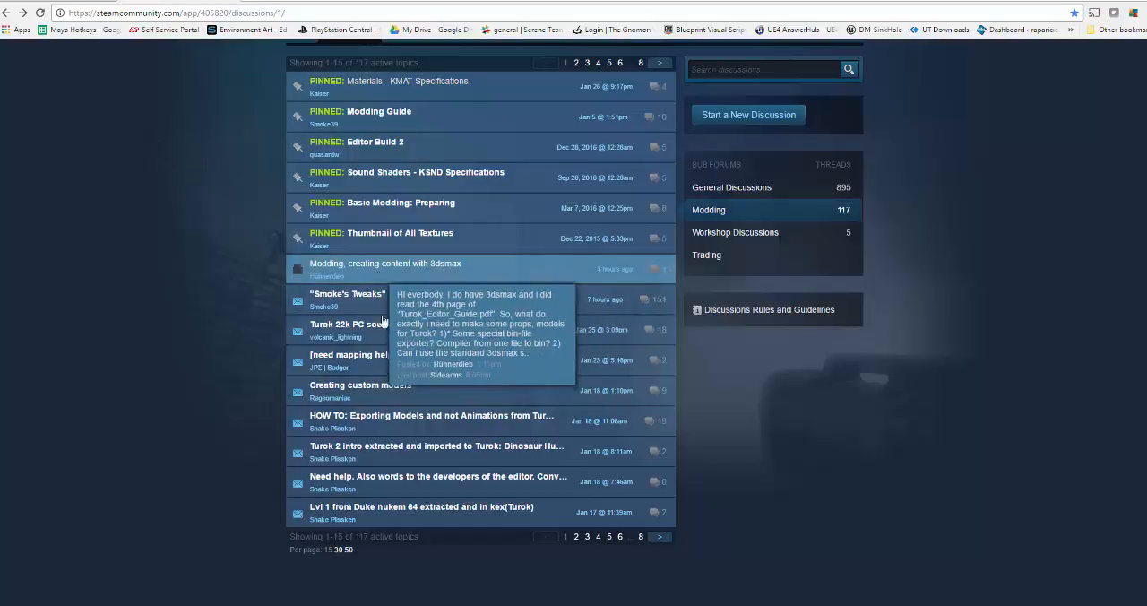
scroll(204, 200, up, 2)
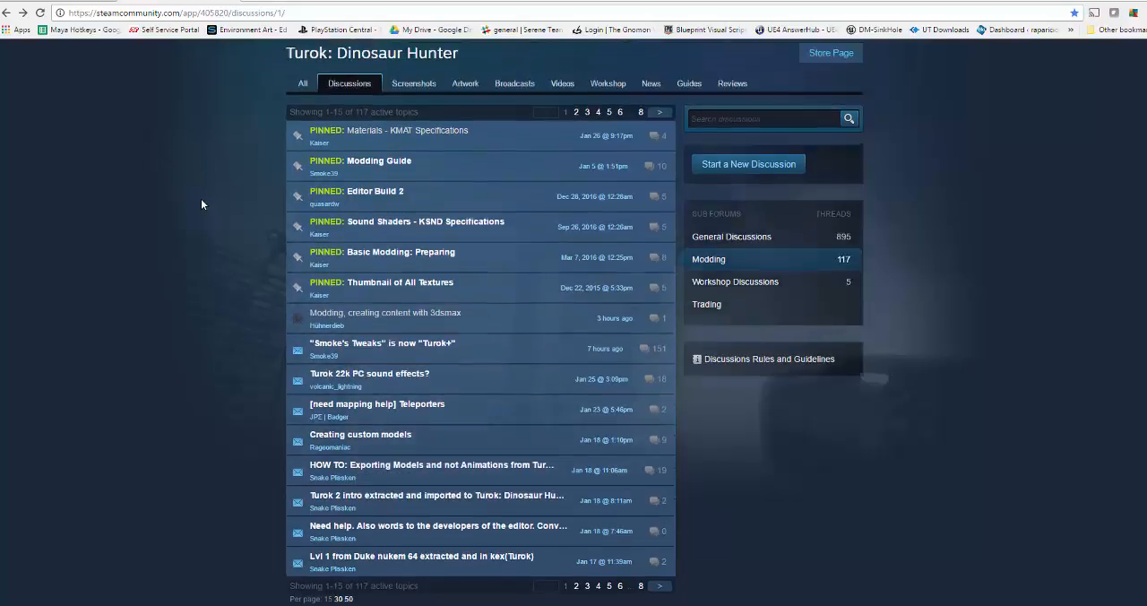
scroll(258, 220, down, 1)
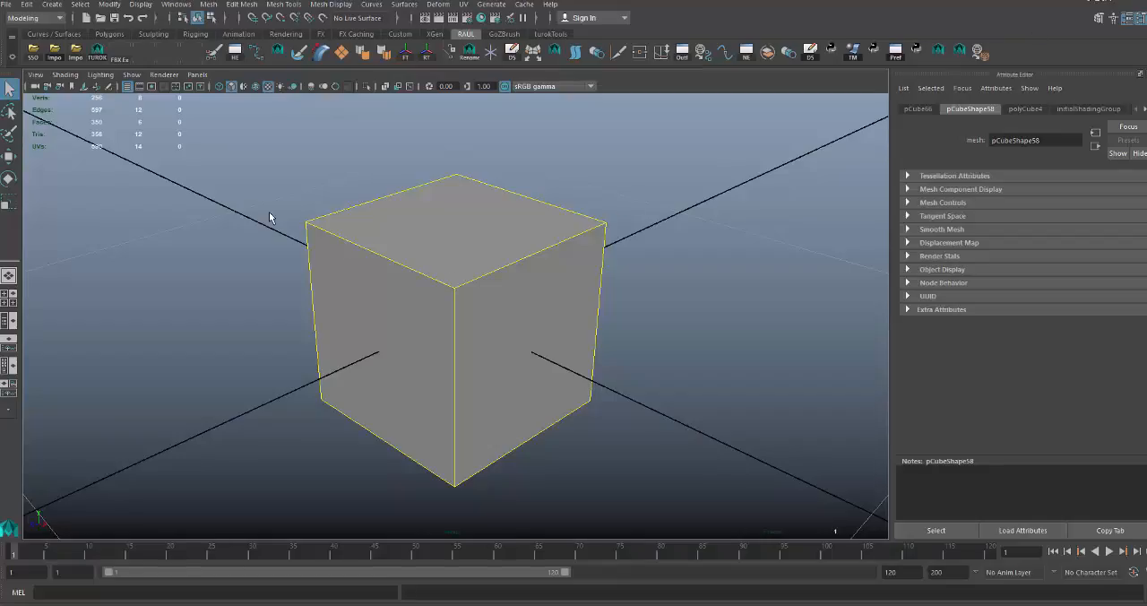
click(269, 211)
click(334, 216)
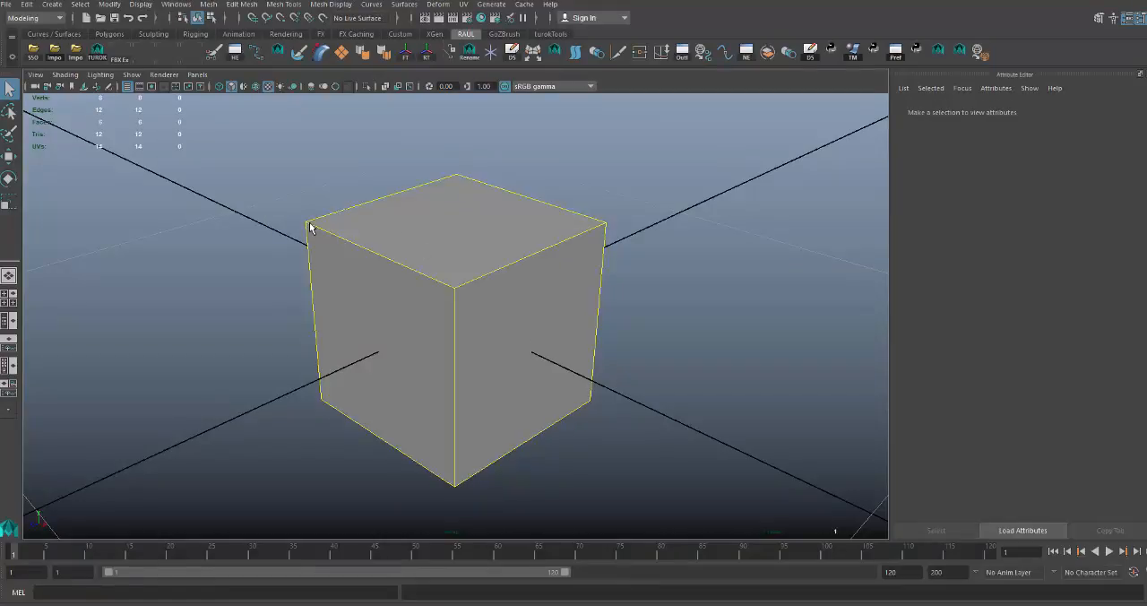
click(269, 201)
click(314, 220)
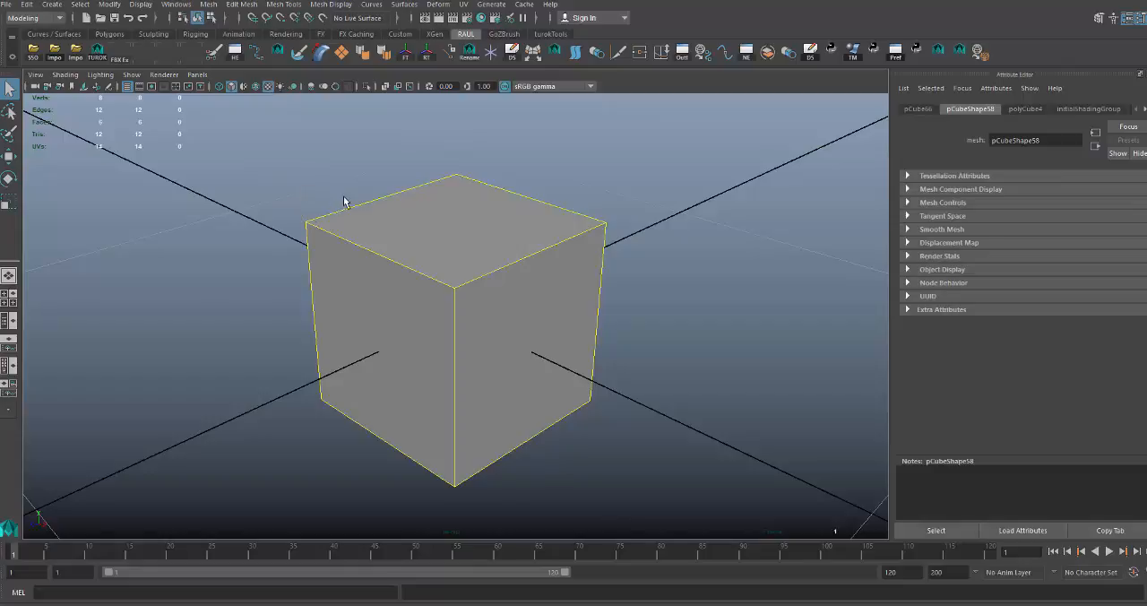
click(330, 191)
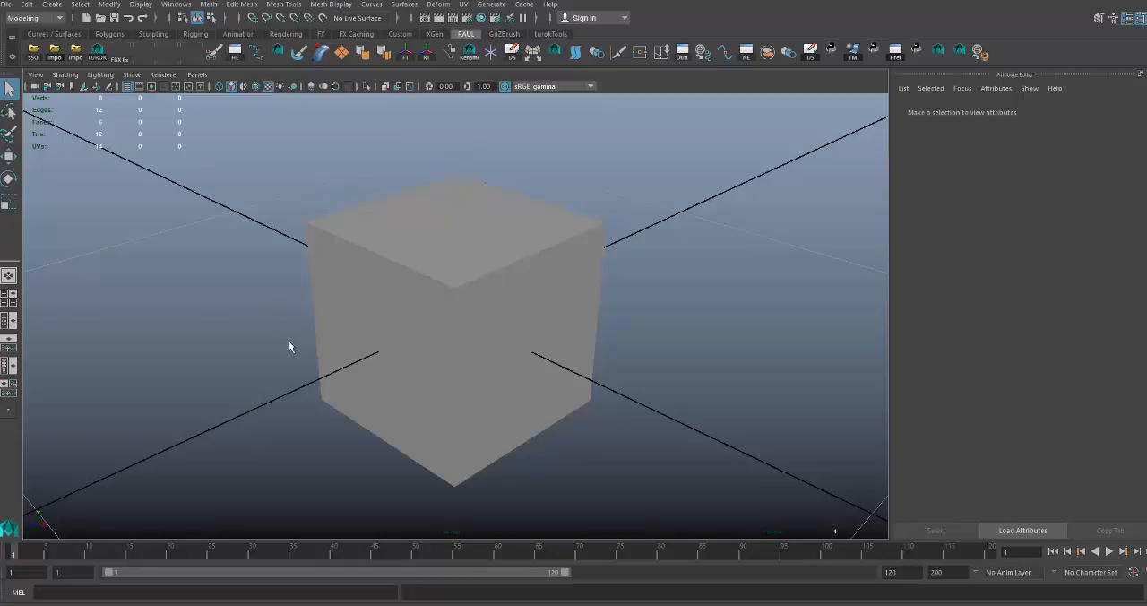
Bring up the open materials folder window and go to the Turok - Dinosaur Hunter game folder.
mouse_move(273, 605)
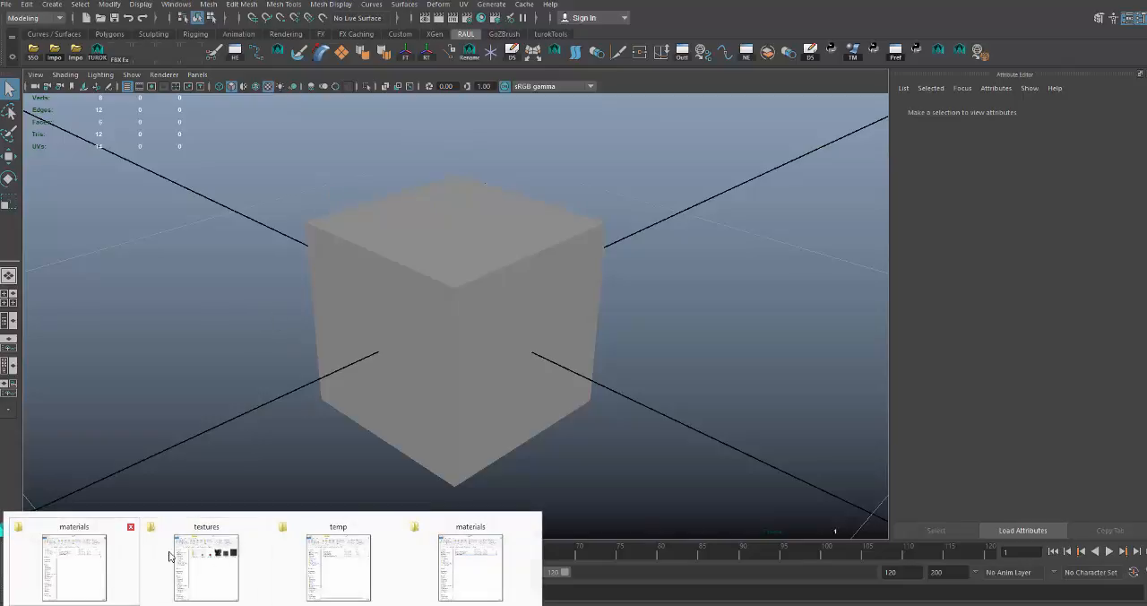
click(452, 558)
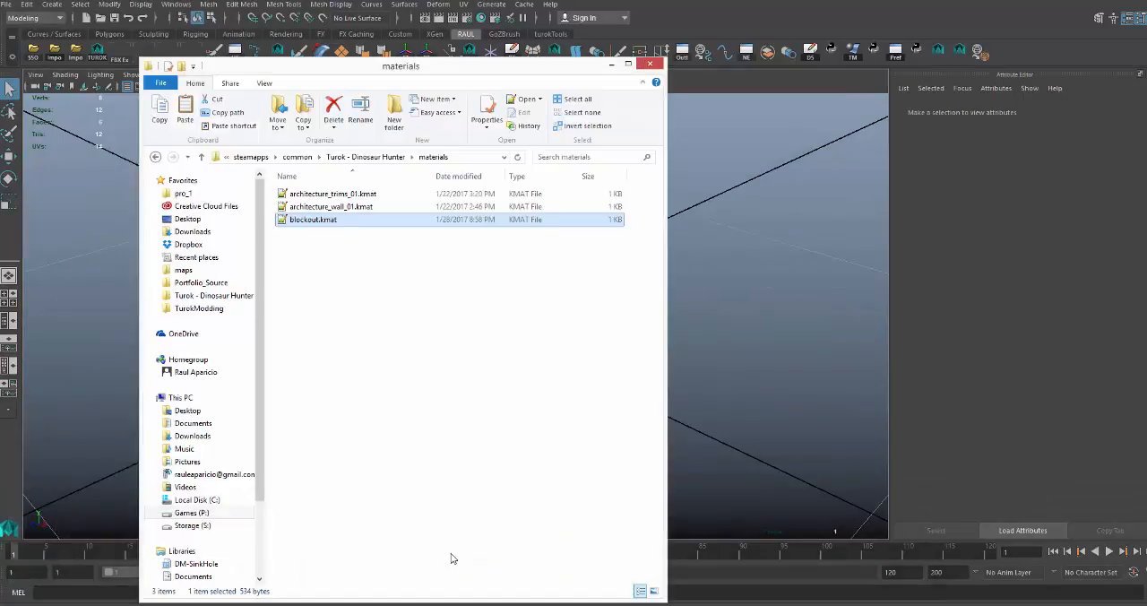
click(233, 300)
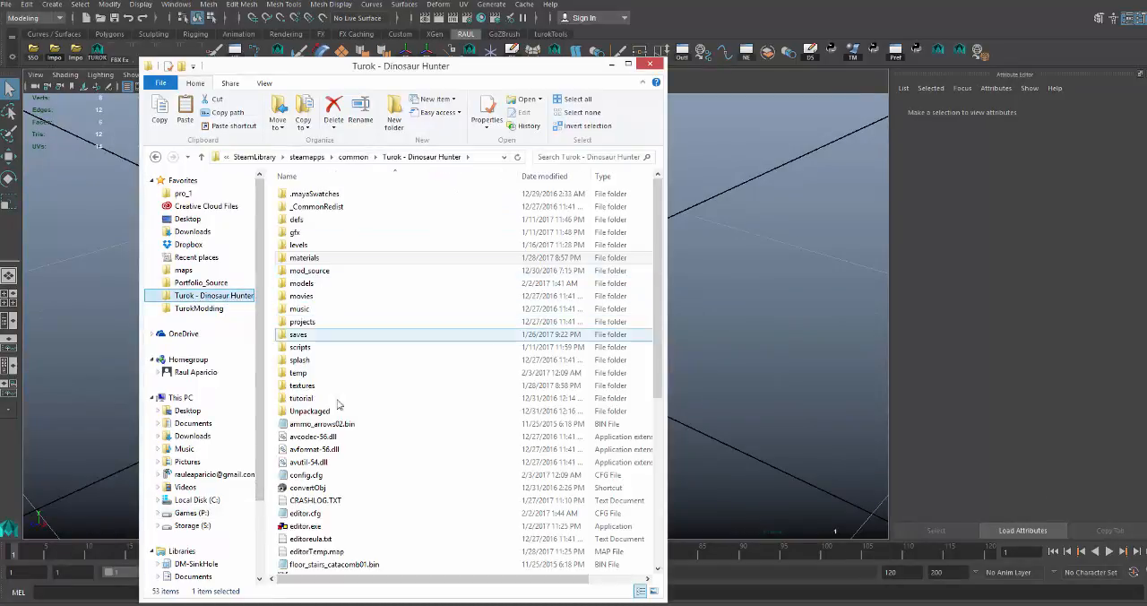
scroll(325, 461, down, 2)
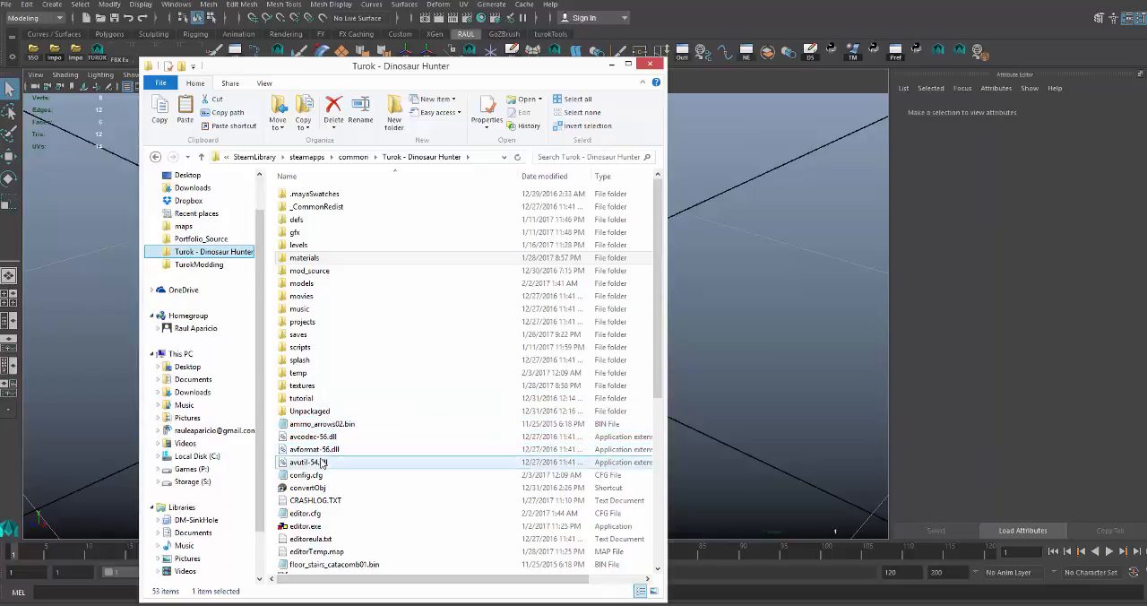
click(319, 259)
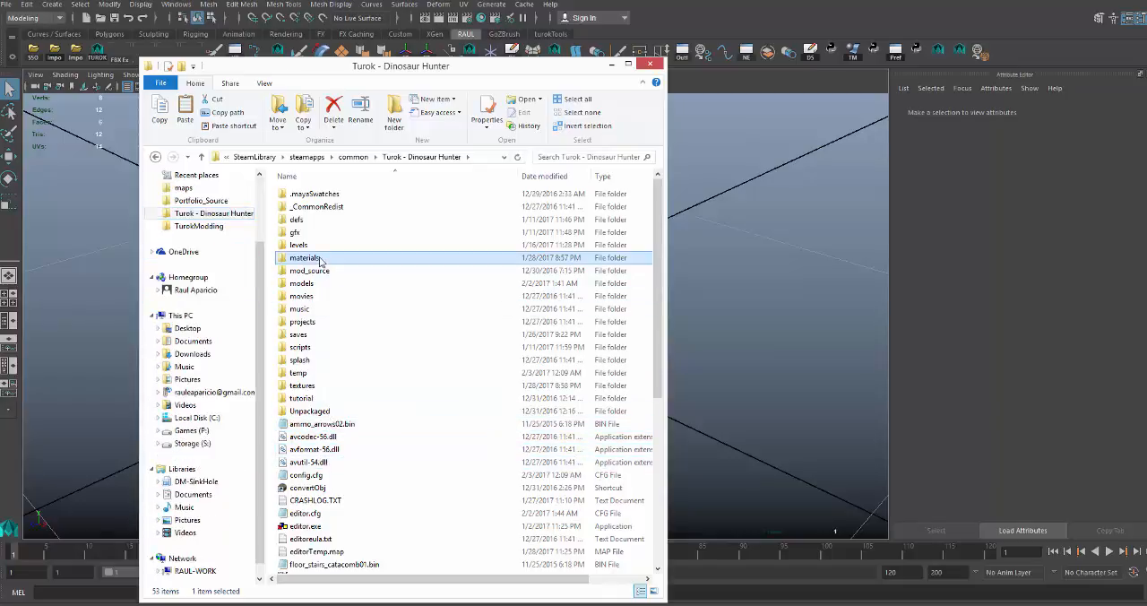
Delete the existing game.zip archive from the Turok - Dinosaur Hunter folder.
scroll(319, 259, down, 8)
click(316, 324)
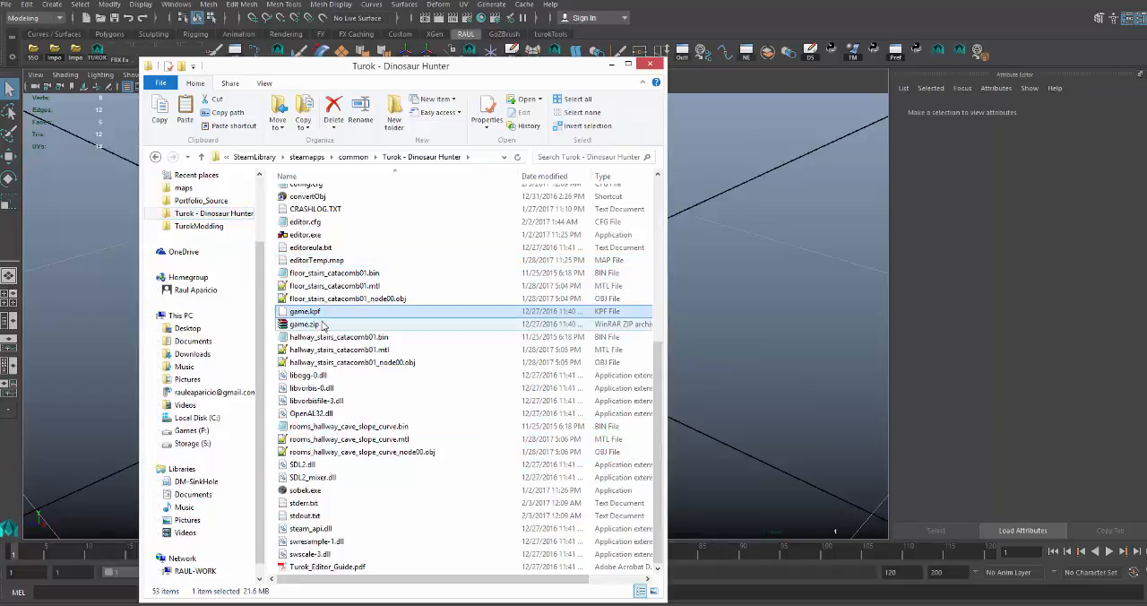
key(Delete)
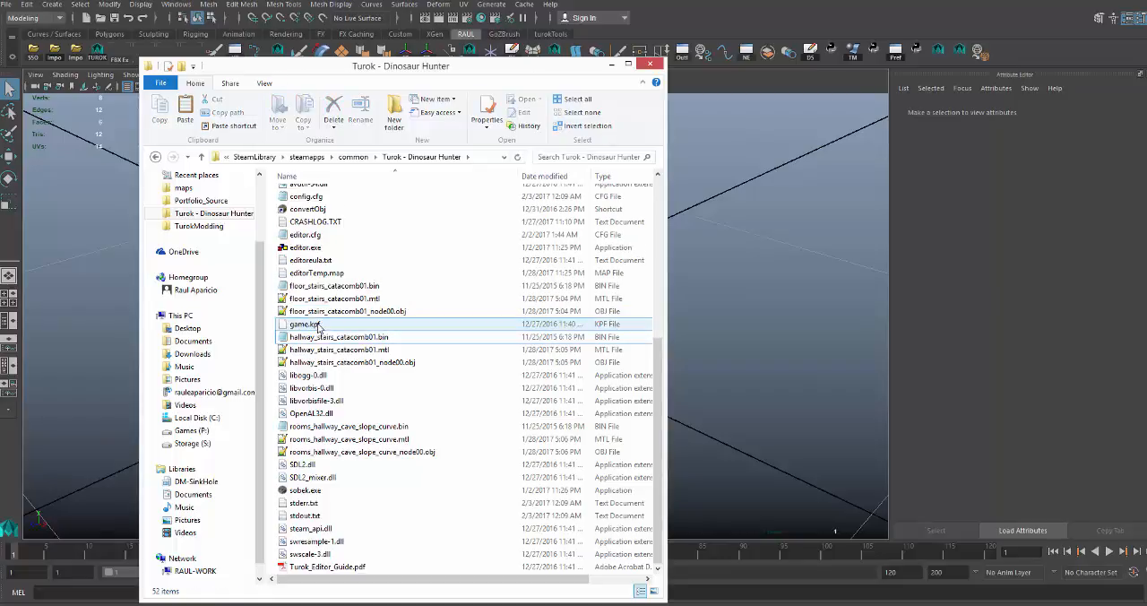
Duplicate game.kpf in the same folder and rename the copy game.zip, accepting the extension change.
key(ctrl+c)
key(ctrl+v)
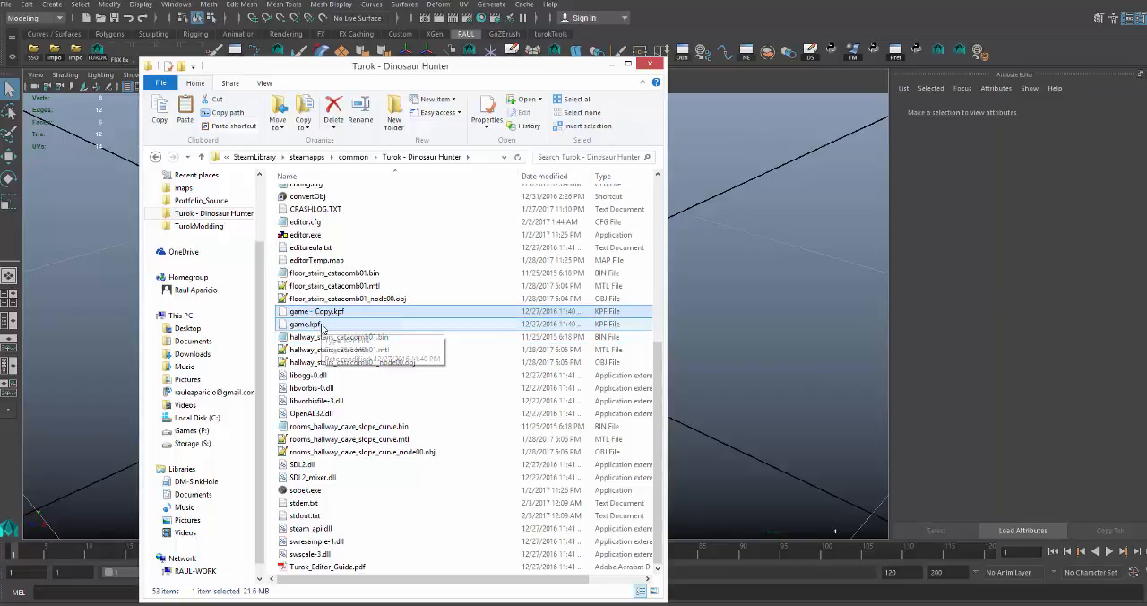
key(F2)
drag(309, 312, 362, 311)
key(BackSpace)
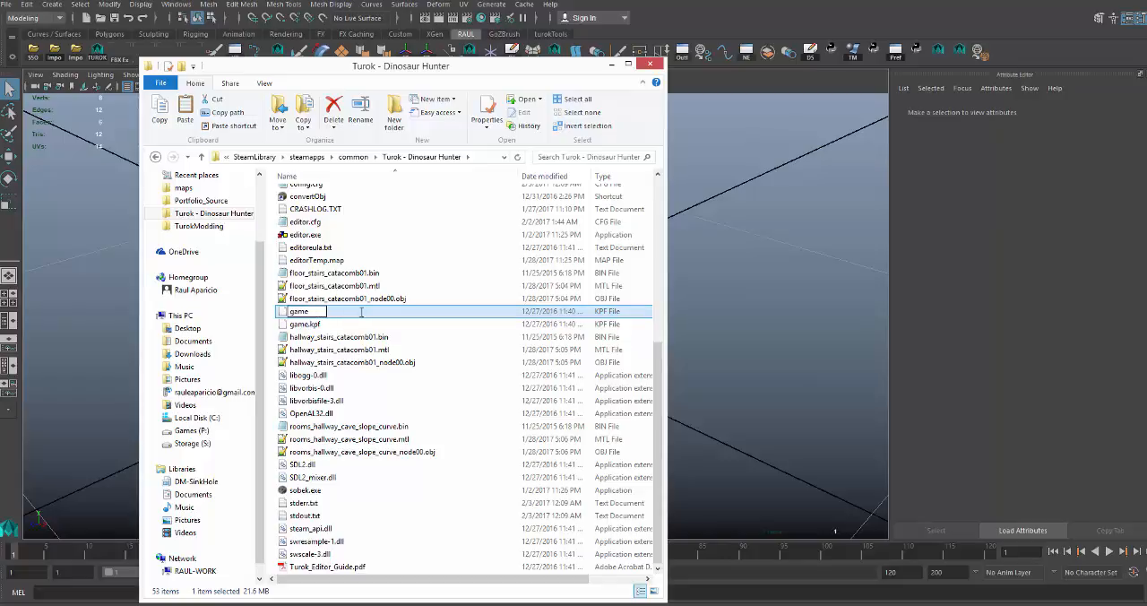
text(.zip)
key(Return)
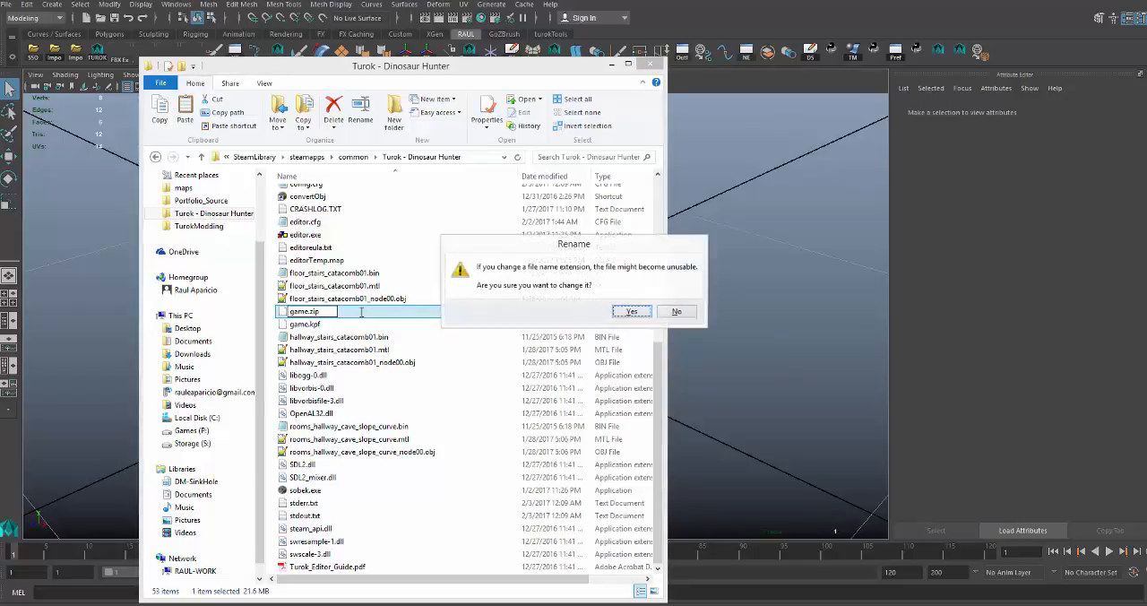
click(632, 311)
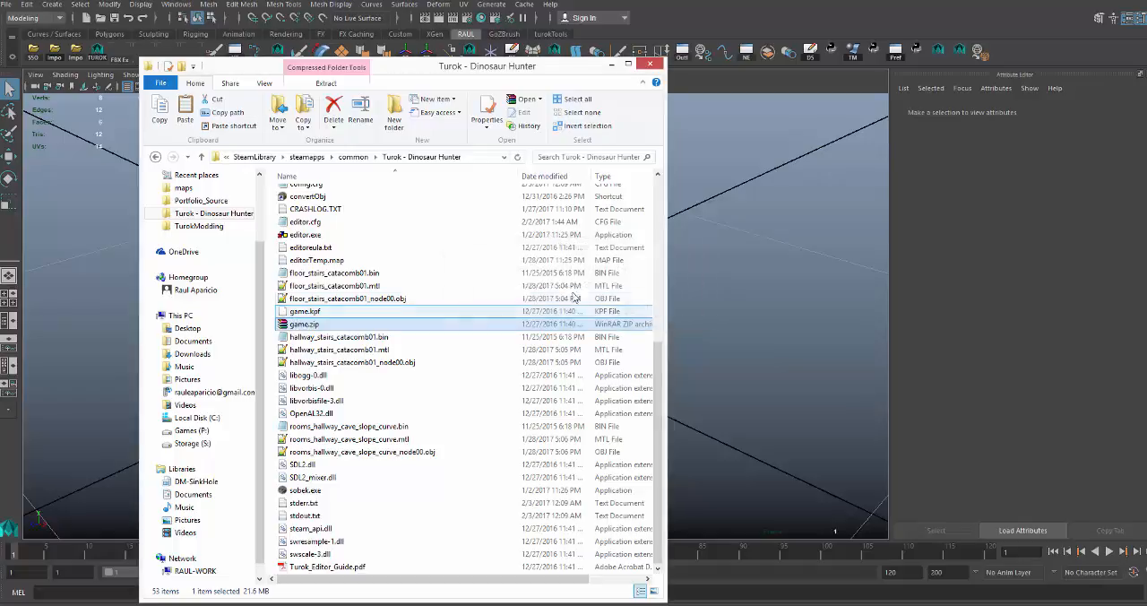
Extract game.zip with 7-Zip into a separate game folder, look at its contents and return to the parent folder.
right_click(308, 325)
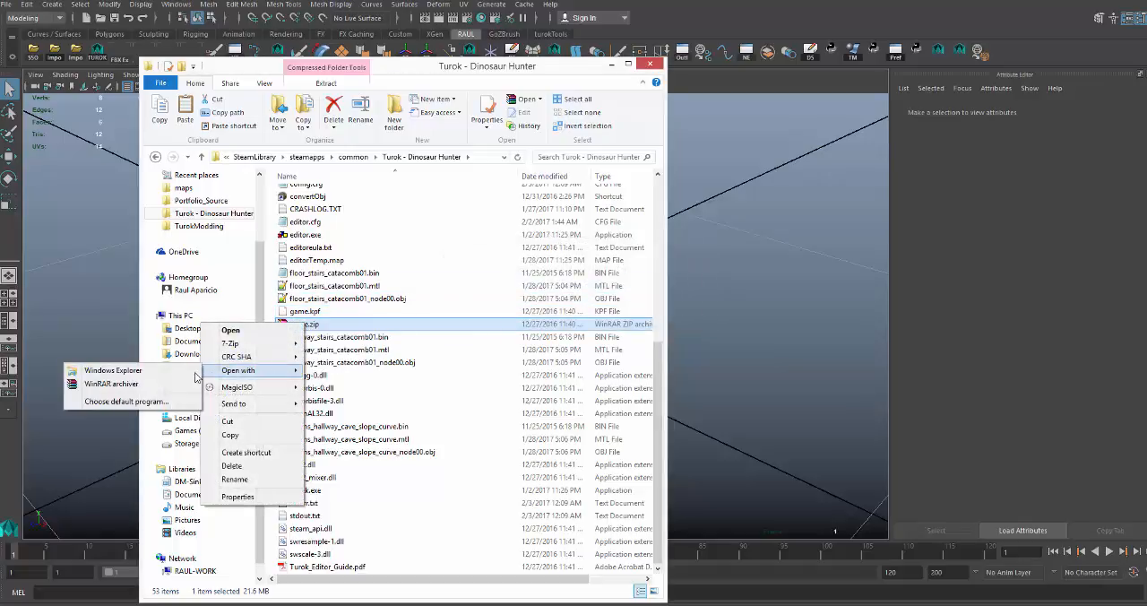
mouse_move(269, 344)
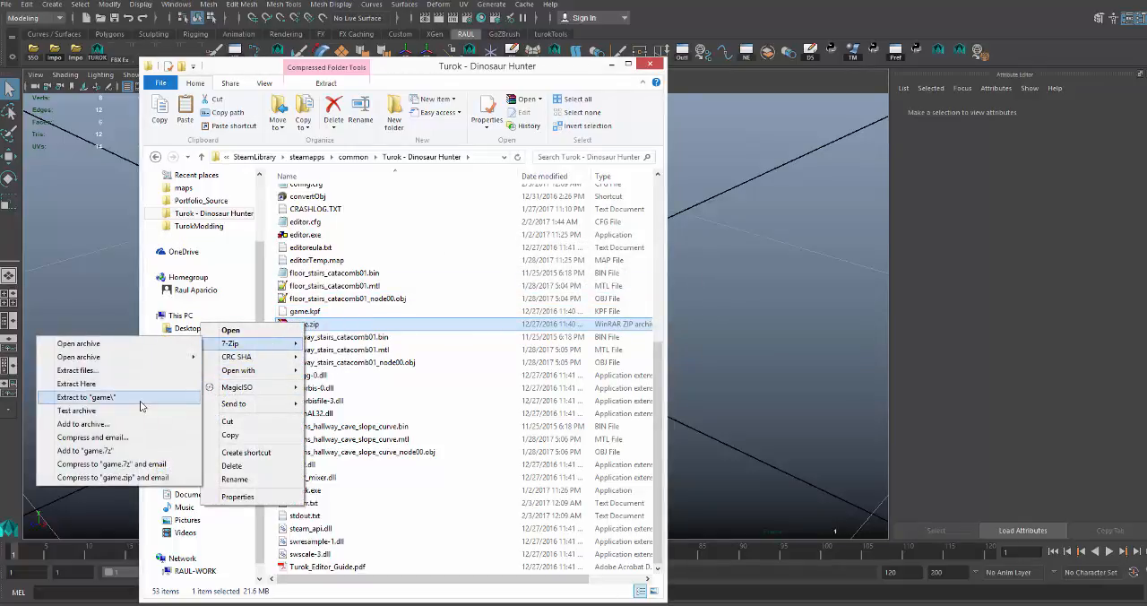
click(140, 401)
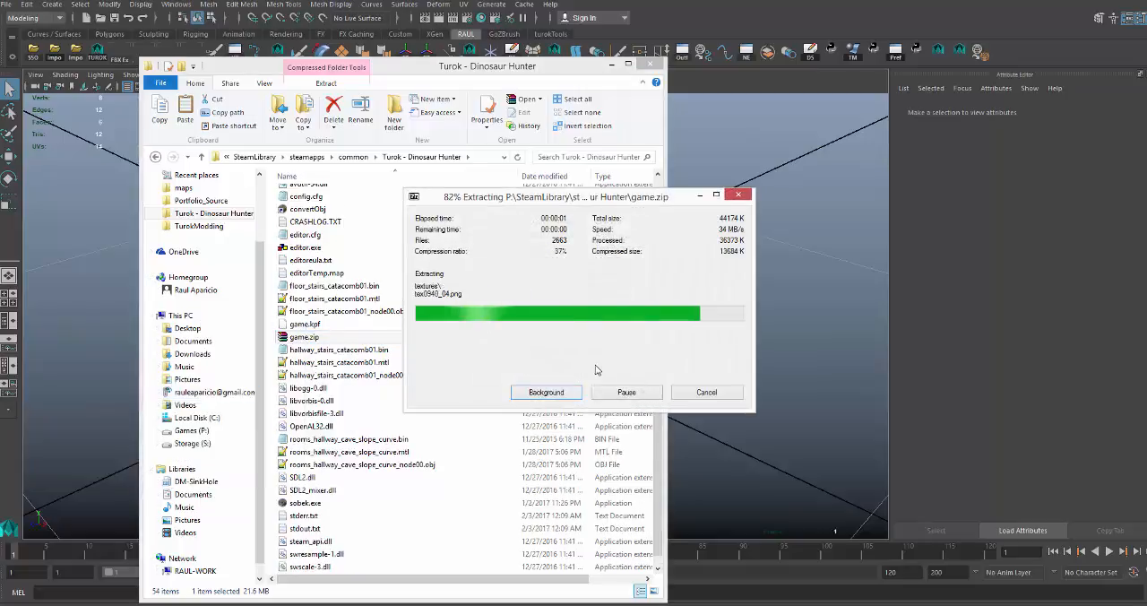
scroll(436, 320, up, 8)
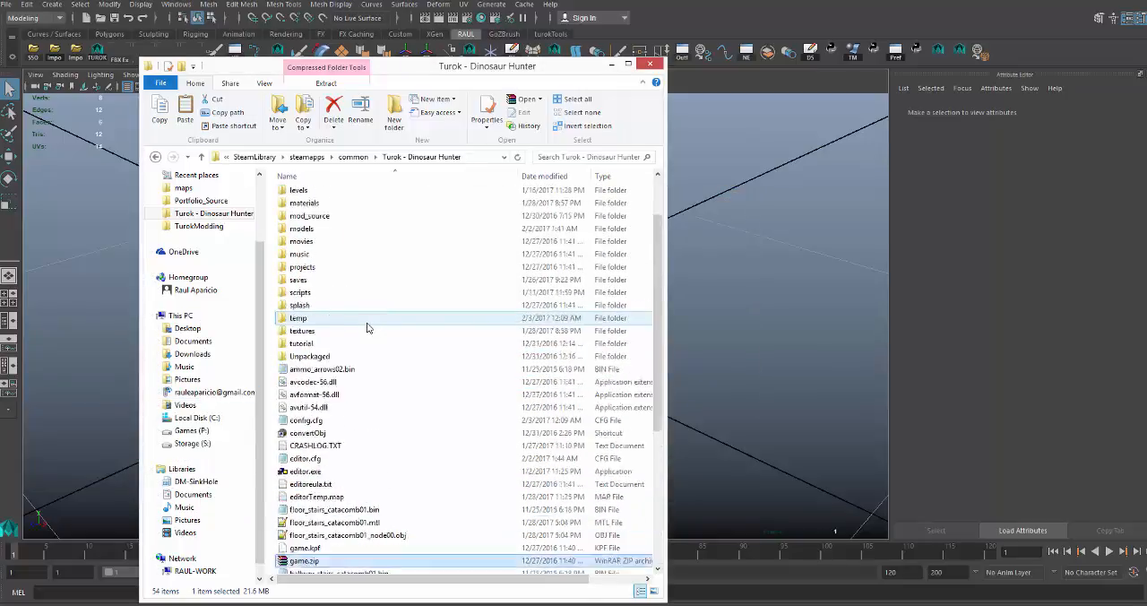
double_click(295, 234)
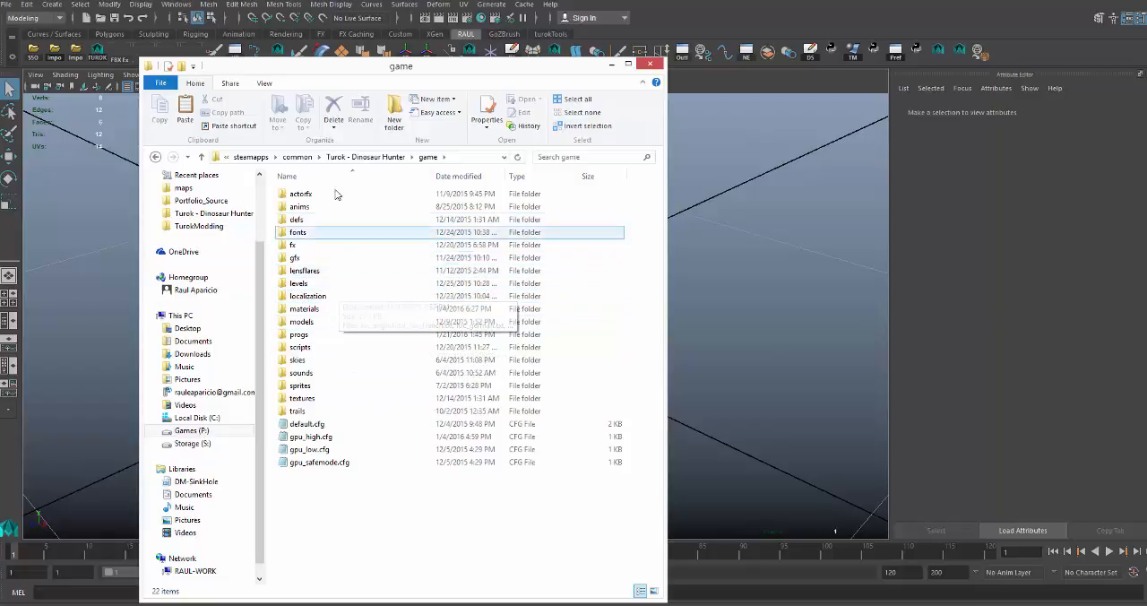
click(155, 156)
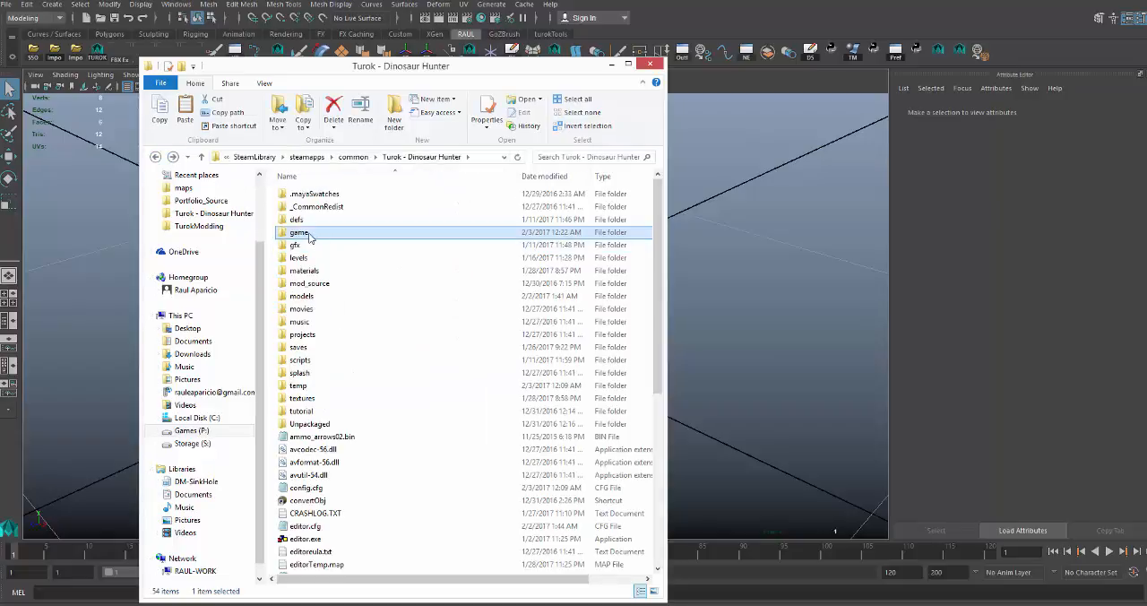
Delete the extracted game folder from the Turok - Dinosaur Hunter folder.
click(324, 425)
click(304, 233)
key(Delete)
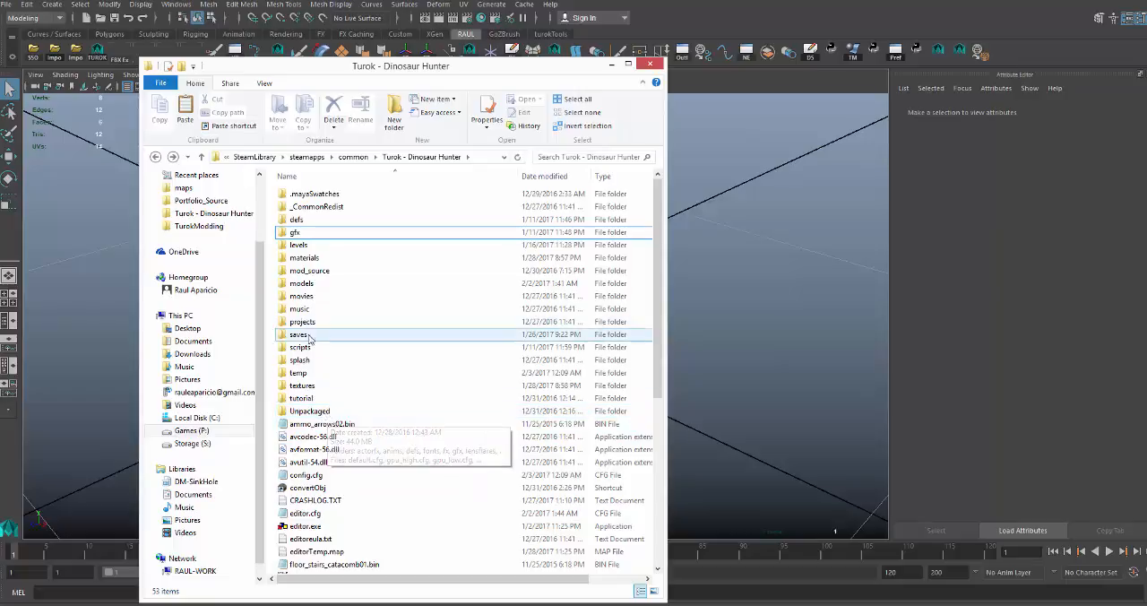
Look through the Turok - Dinosaur Hunter folder, minimize its window to return to Maya and select the cube.
scroll(324, 363, down, 1)
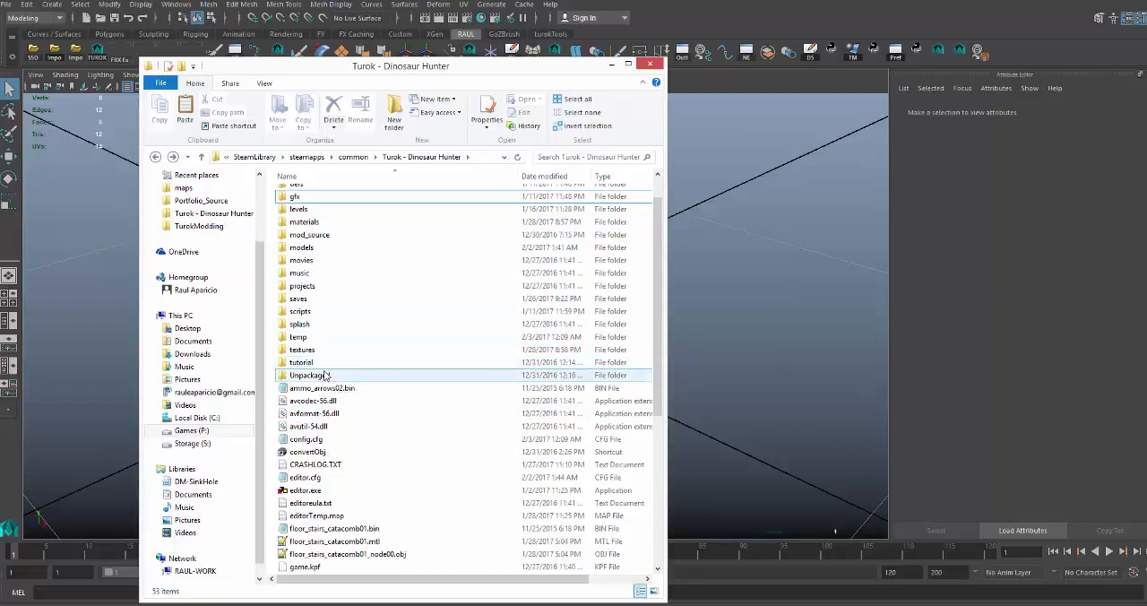
scroll(325, 381, down, 1)
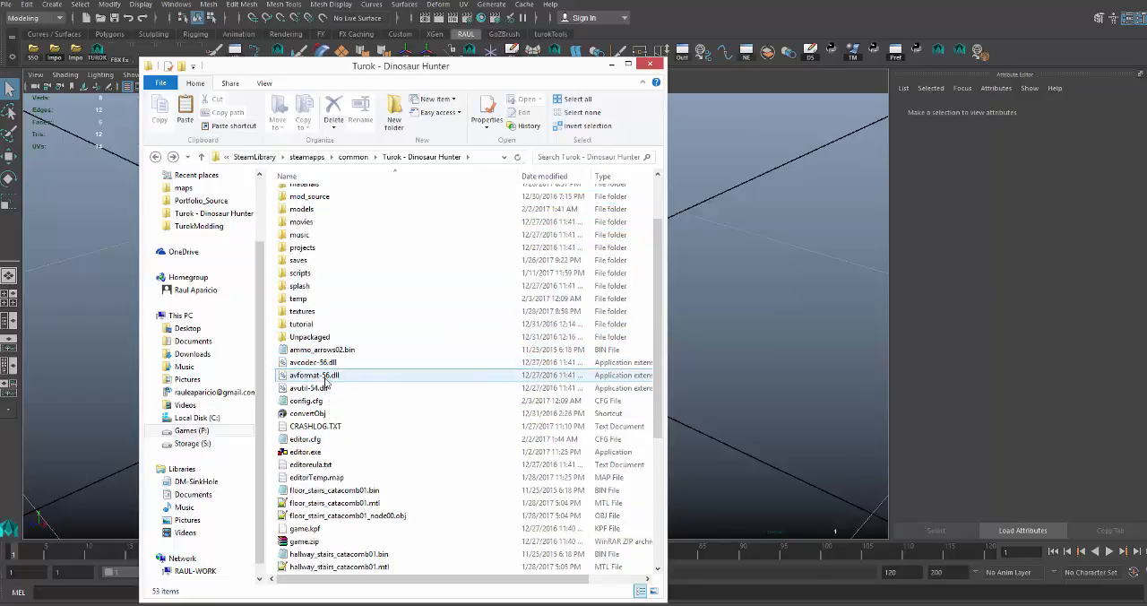
scroll(325, 381, up, 1)
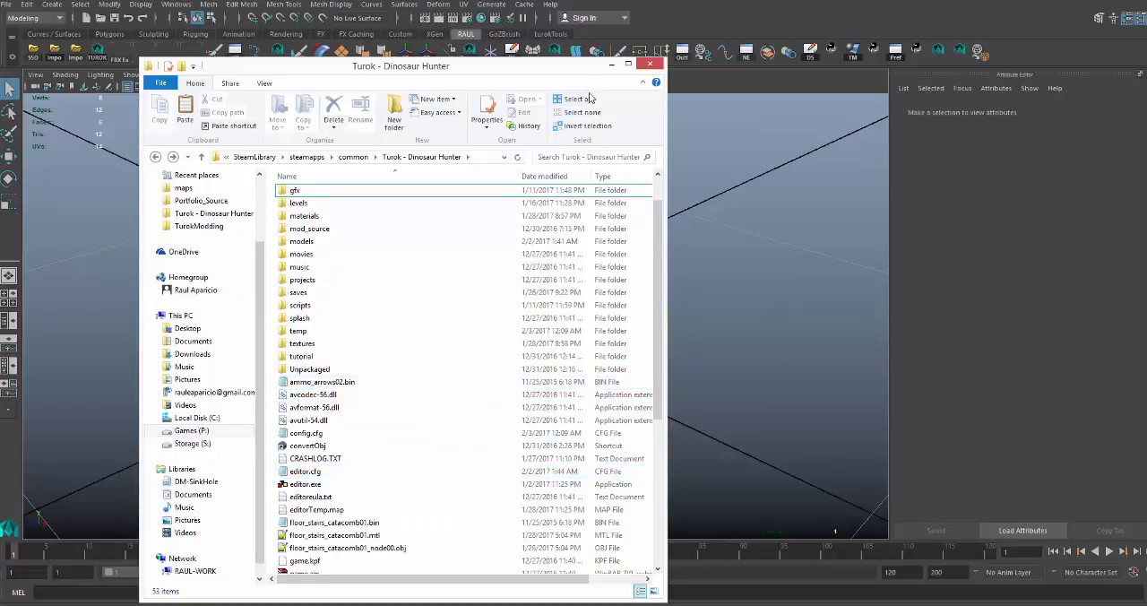
click(611, 64)
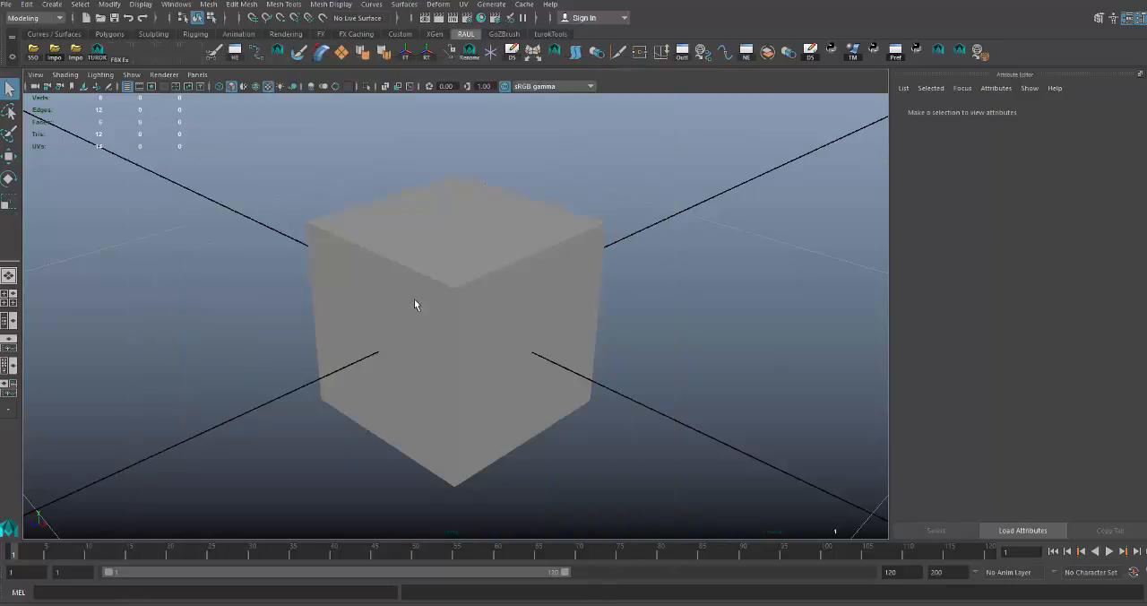
click(424, 289)
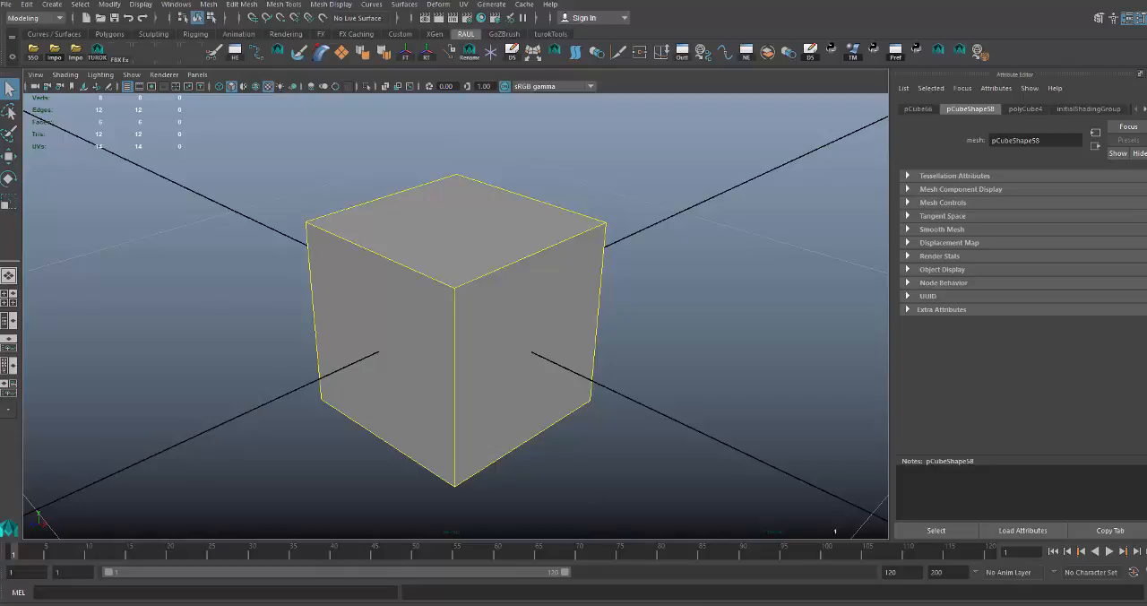
Switch to Notepad++ and cut the text materials/blockout/grey from the new 1 document.
click(722, 604)
click(443, 102)
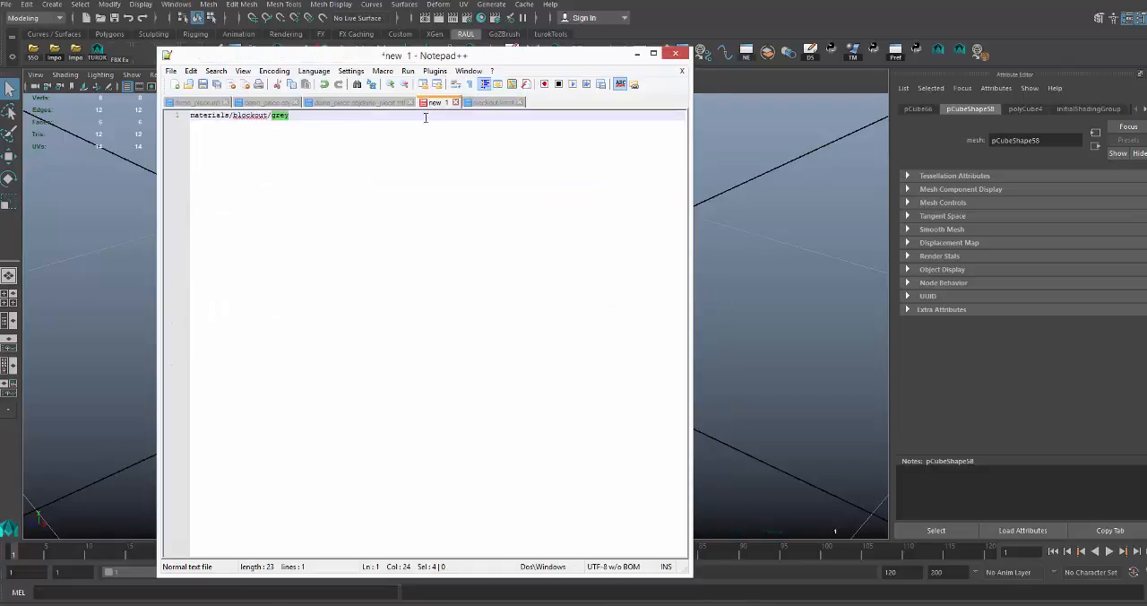
click(297, 117)
drag(298, 116, 176, 118)
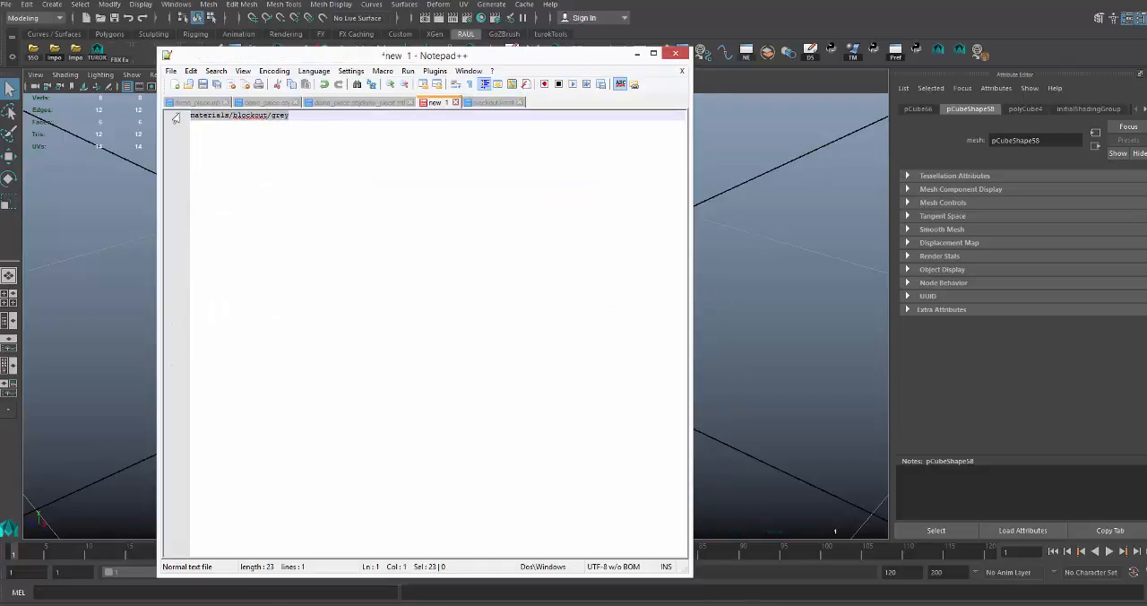
key(ctrl+x)
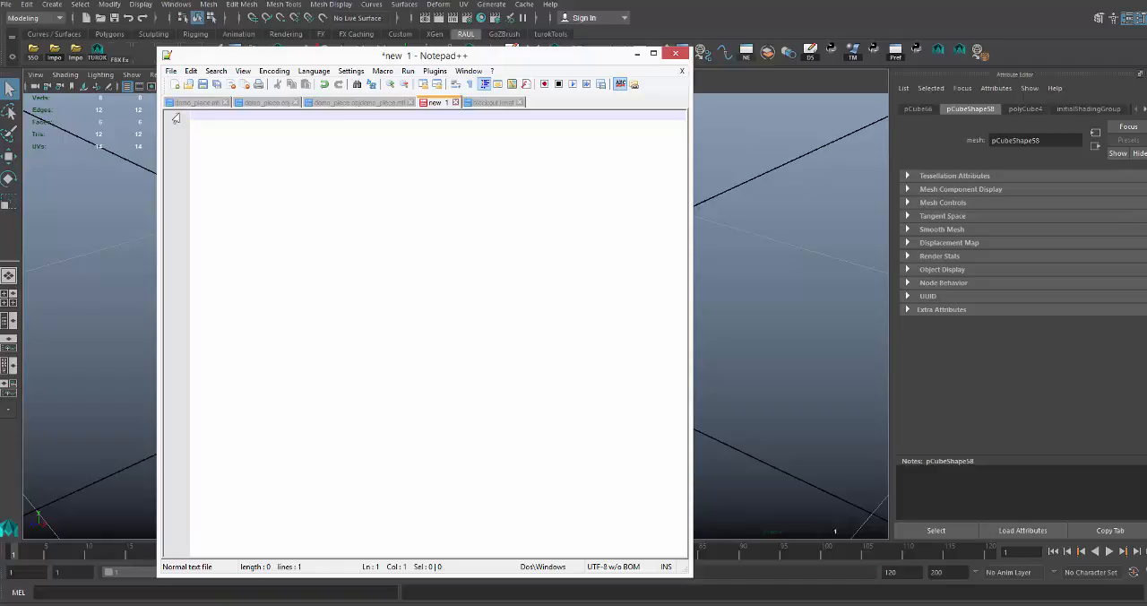
Enter the path materials/blockout/grey in the empty new 1 document.
text(materials/blockout)
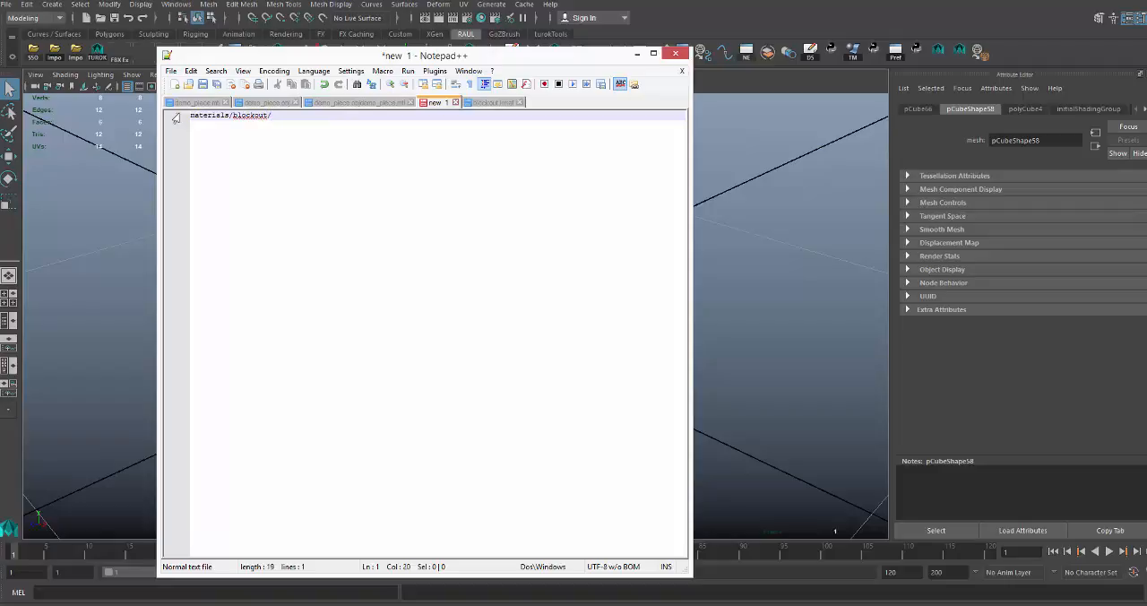
text(/grey)
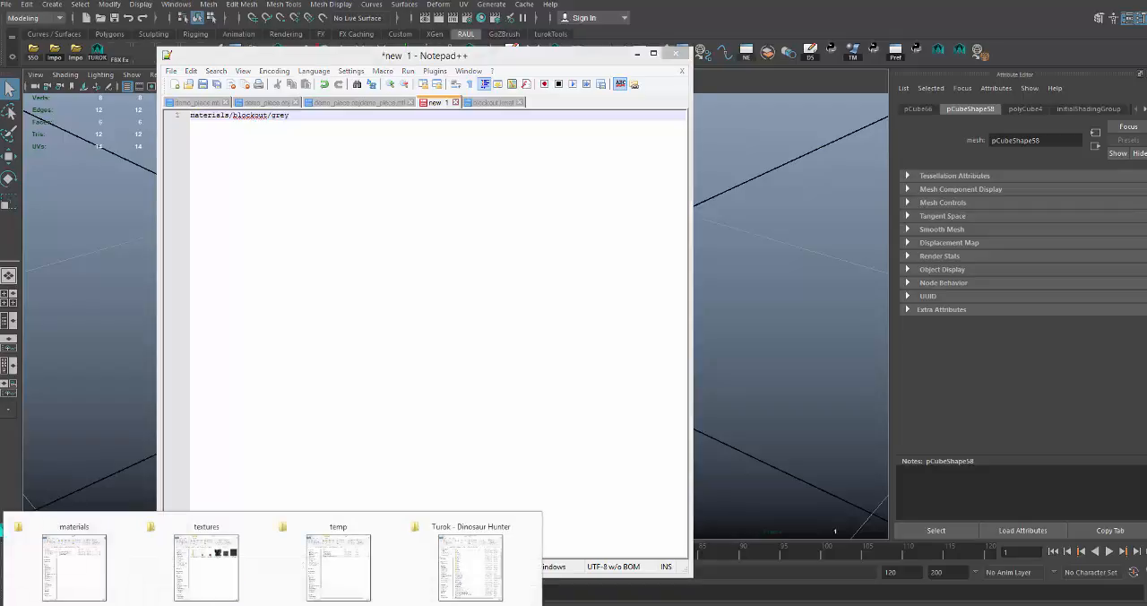
Switch to File Explorer and open blockout.kmat from the game's materials folder in Notepad++.
click(88, 567)
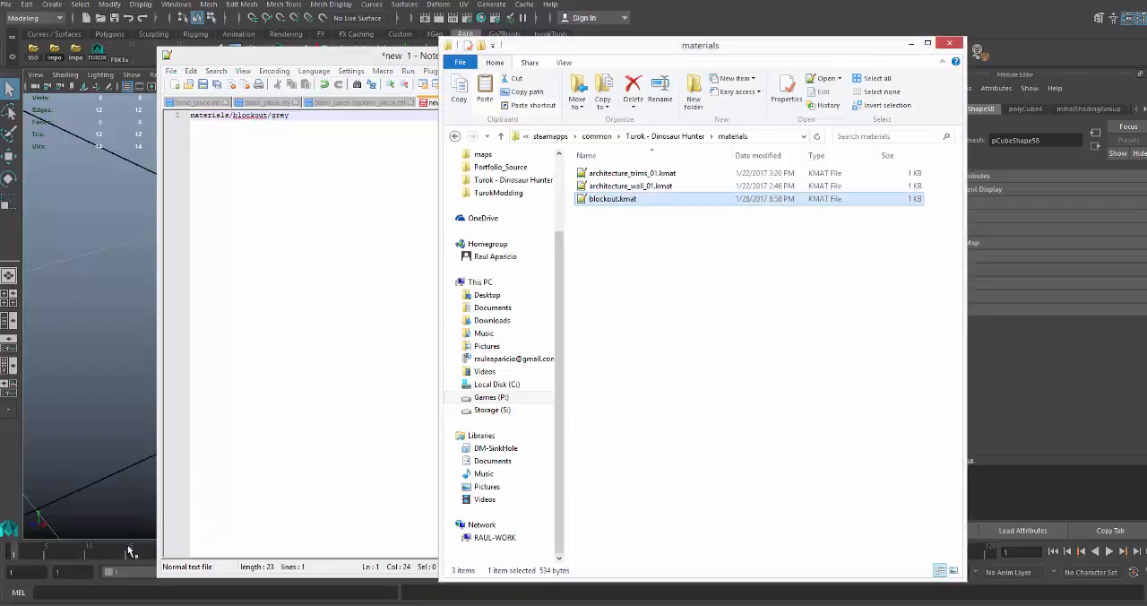
click(455, 135)
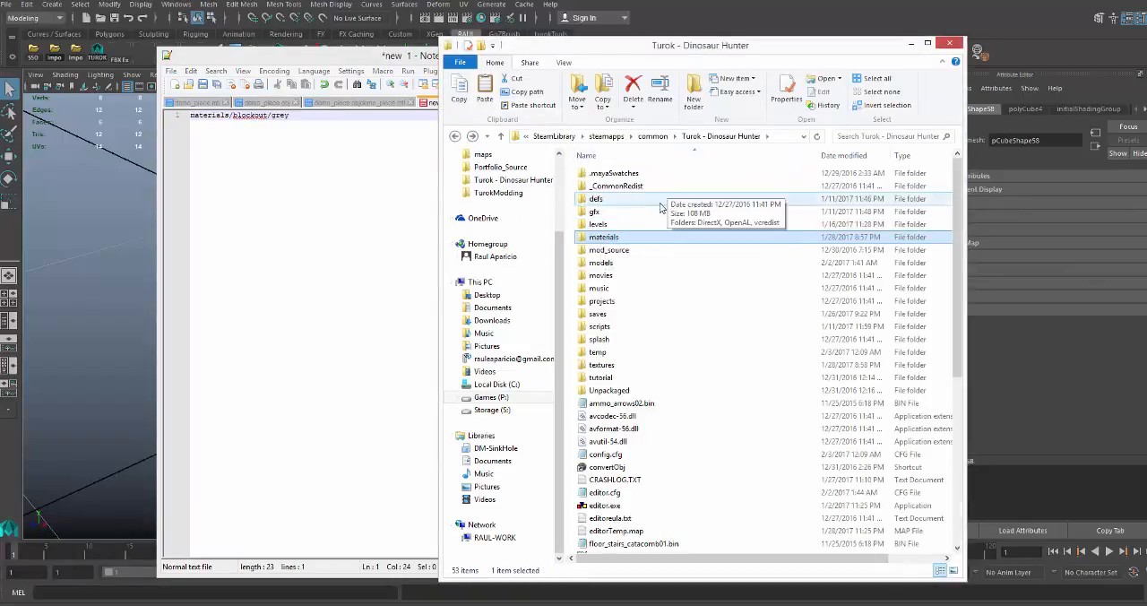
double_click(606, 238)
click(608, 202)
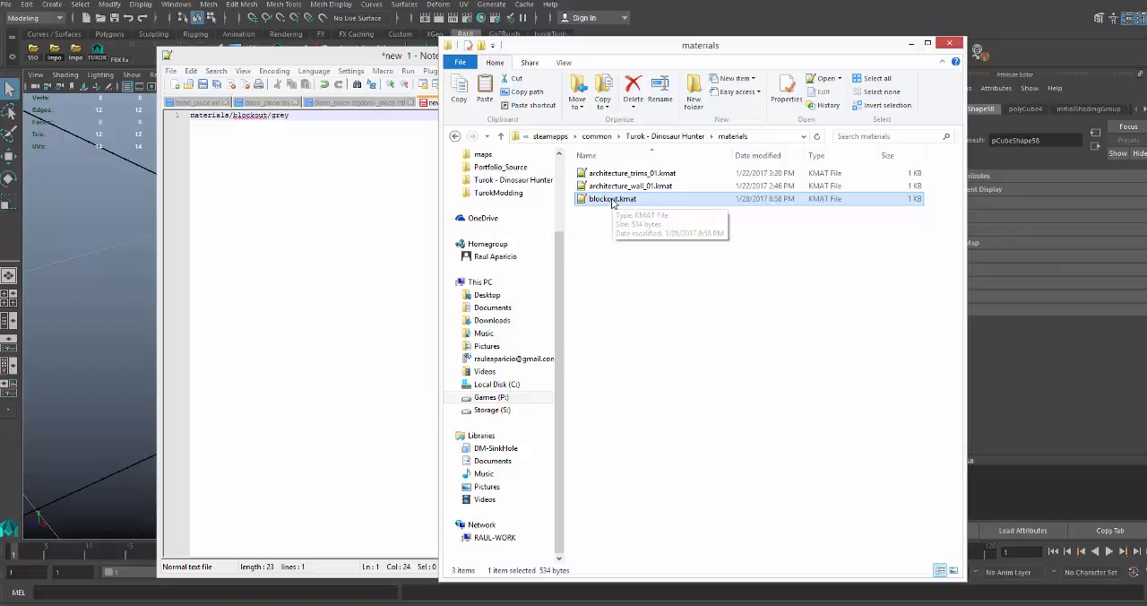
double_click(612, 199)
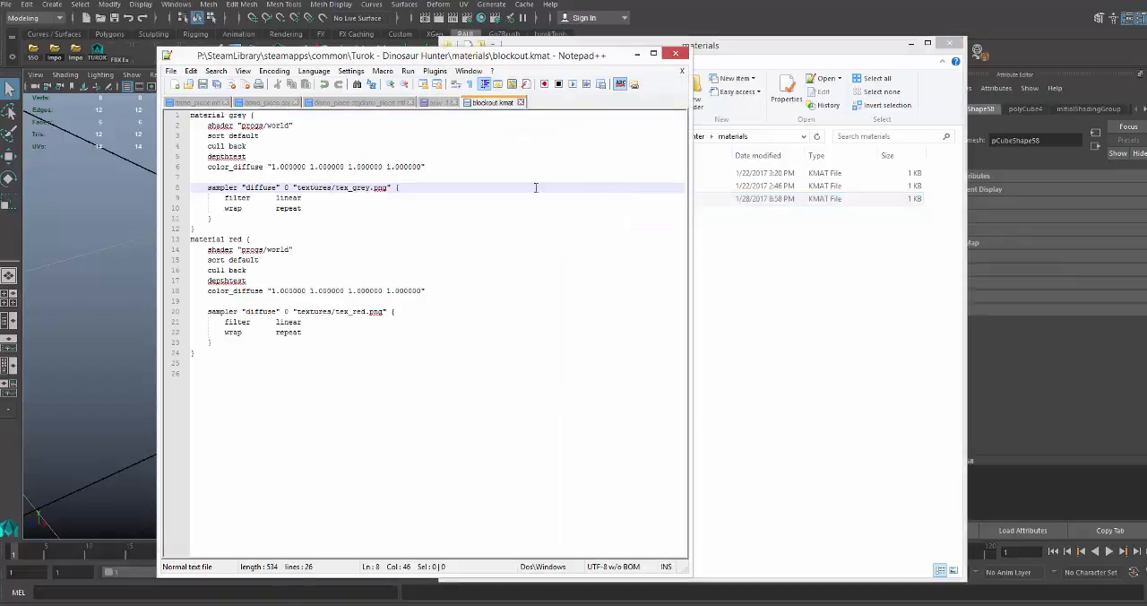
Examine the names and blocks of the grey and red material definitions in blockout.kmat.
click(252, 115)
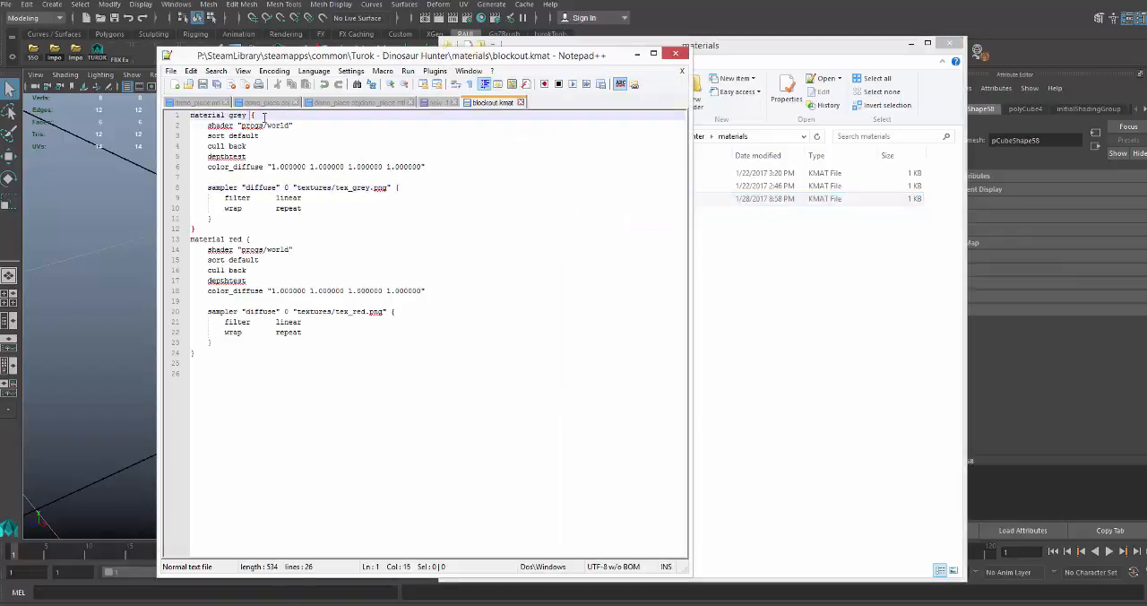
double_click(232, 114)
double_click(234, 239)
click(244, 198)
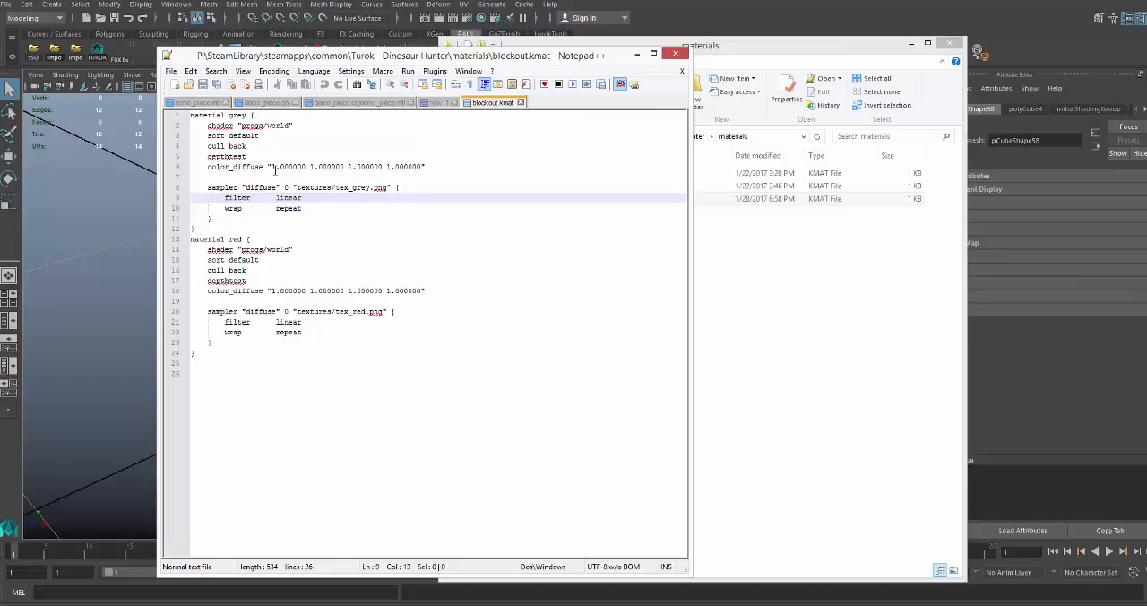
click(259, 115)
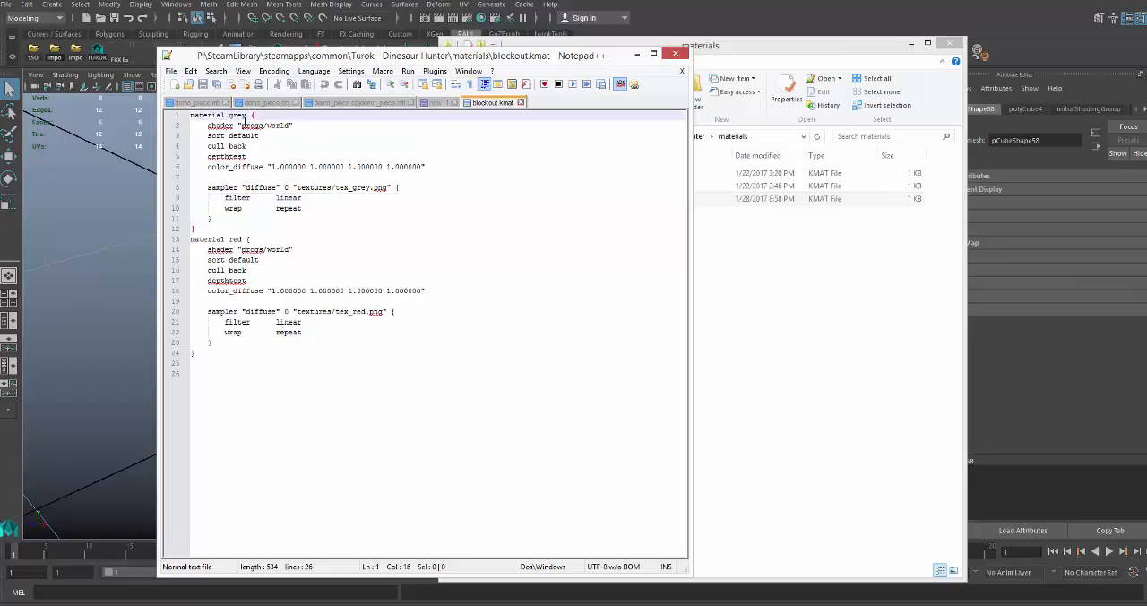
double_click(232, 239)
click(248, 208)
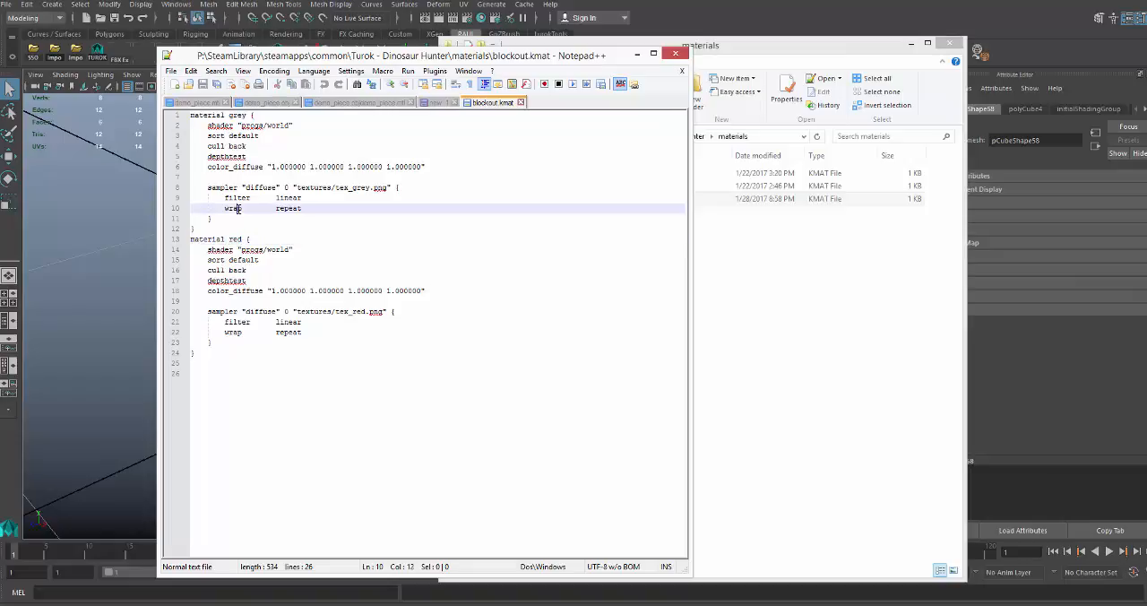
Minimize Notepad++ and open the textures folder inside the Turok - Dinosaur Hunter folder.
click(637, 55)
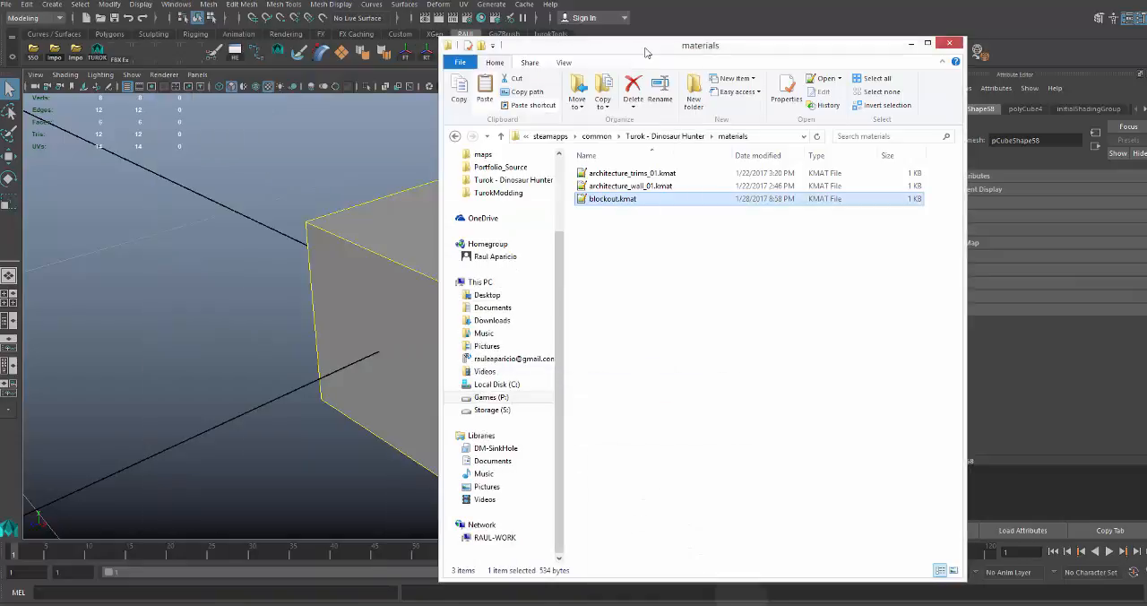
drag(636, 52, 602, 44)
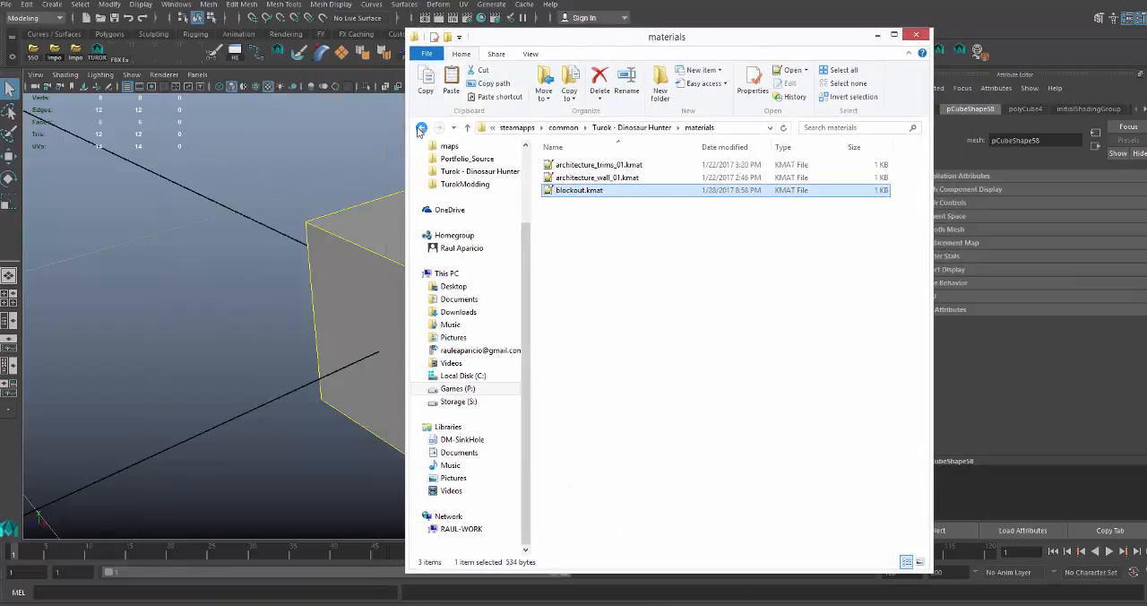
click(632, 127)
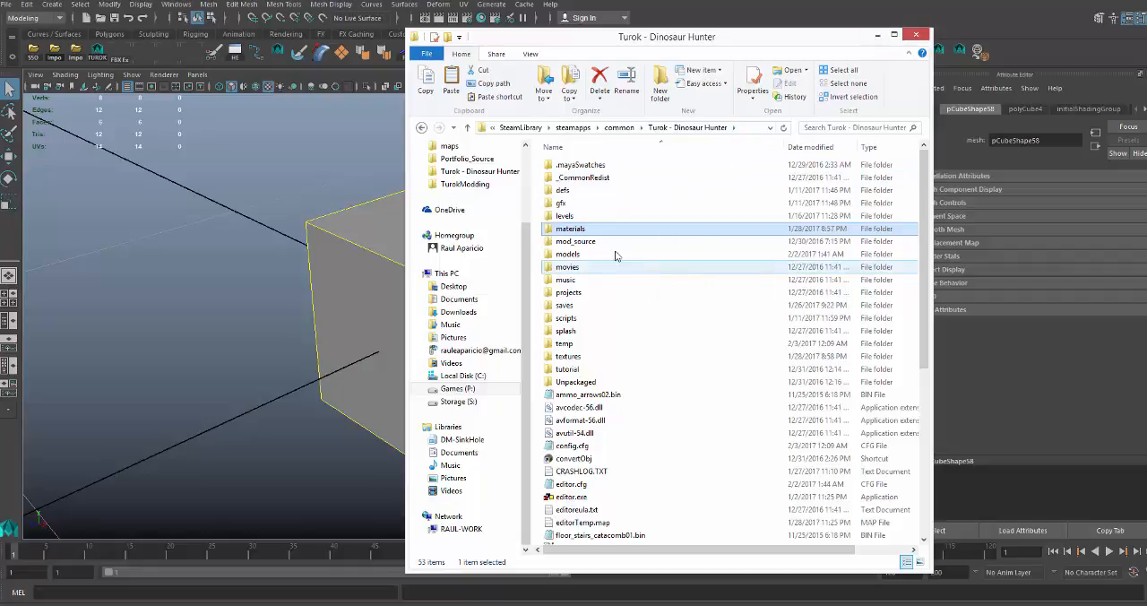
click(574, 356)
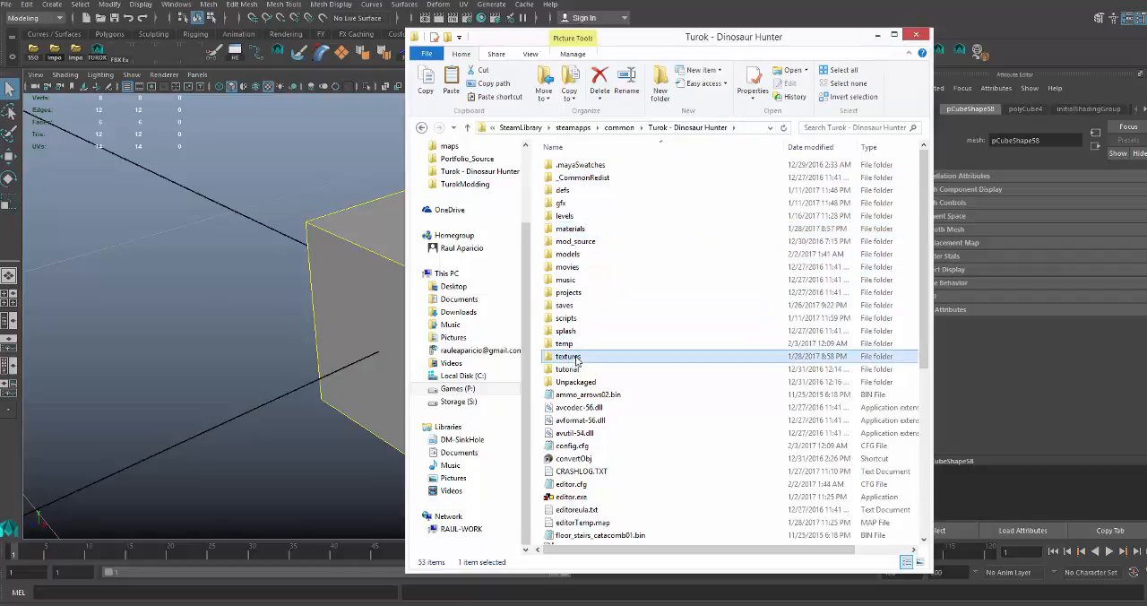
double_click(575, 356)
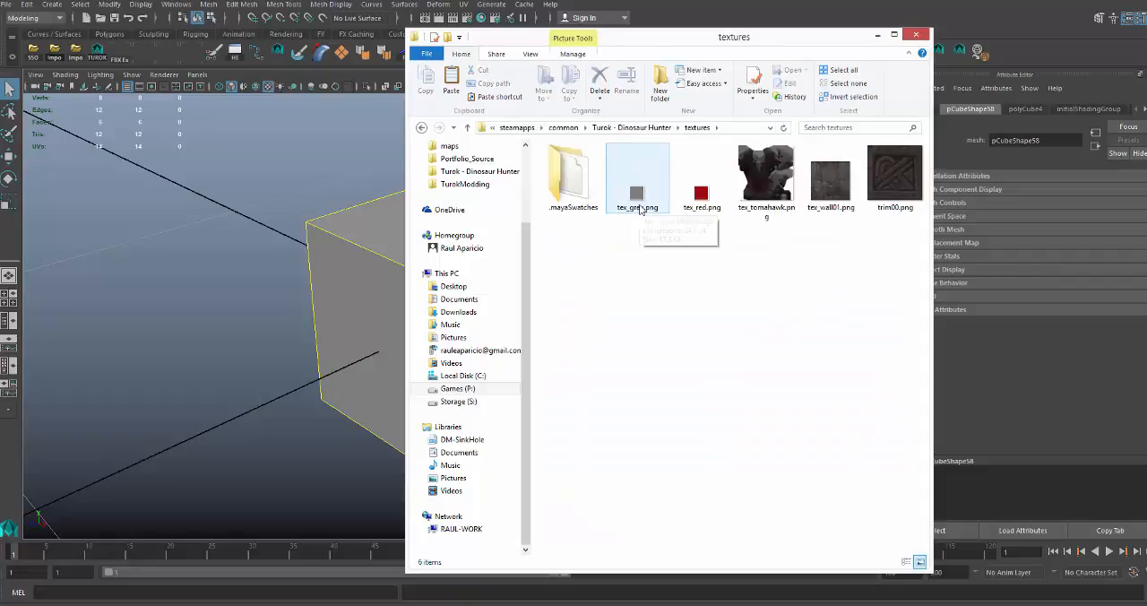
Return to blockout.kmat in Notepad++ and highlight the grey material's diffuse path textures/tex_grey.png.
key(alt+Tab)
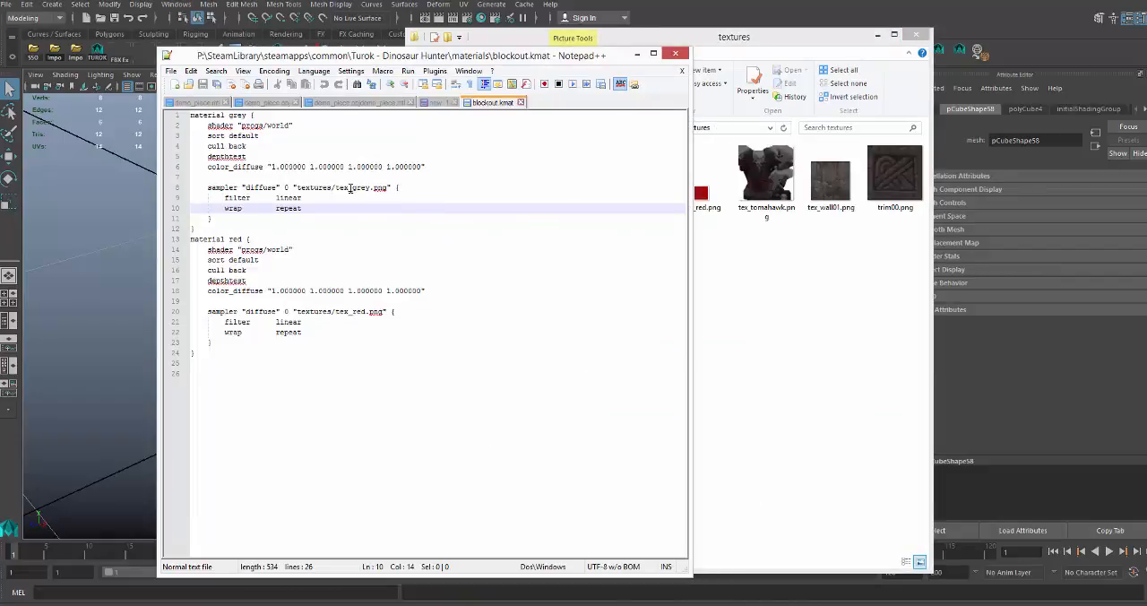
drag(208, 167, 280, 221)
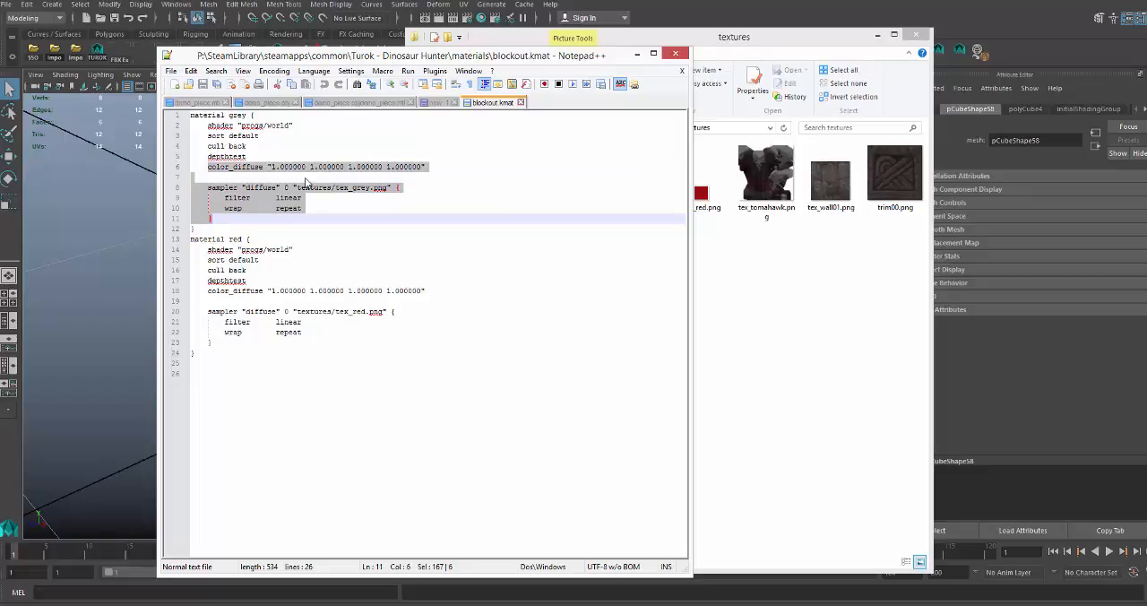
click(302, 187)
drag(297, 187, 389, 187)
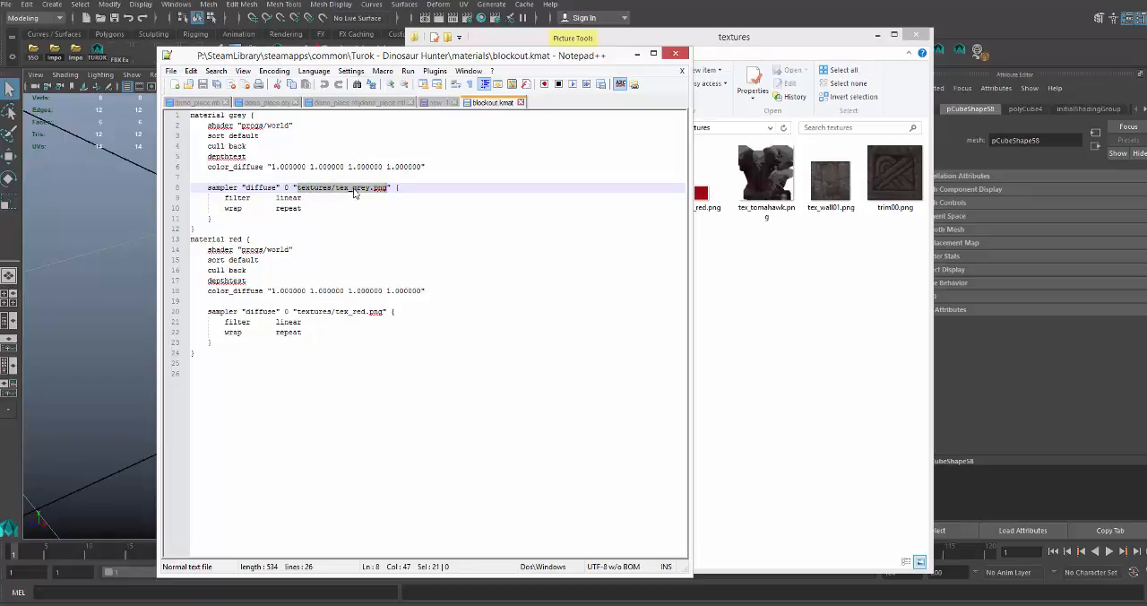
Look through tex_grey.png, trim00.png, tex_wall01.png and tex_tomahawk.png in the textures folder and return to the parent folder.
click(736, 287)
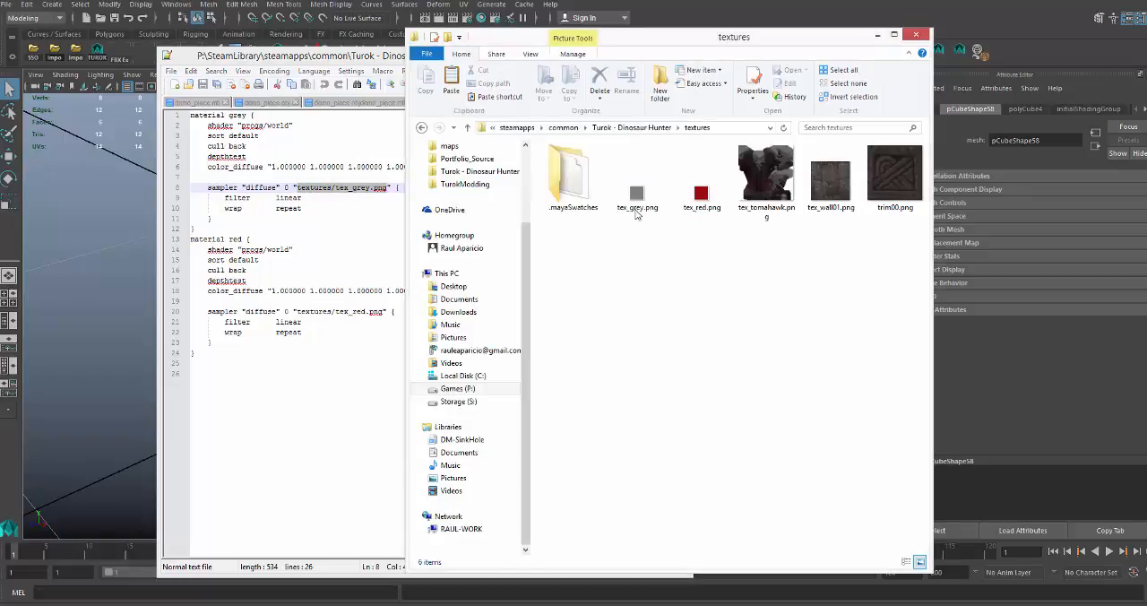
click(638, 212)
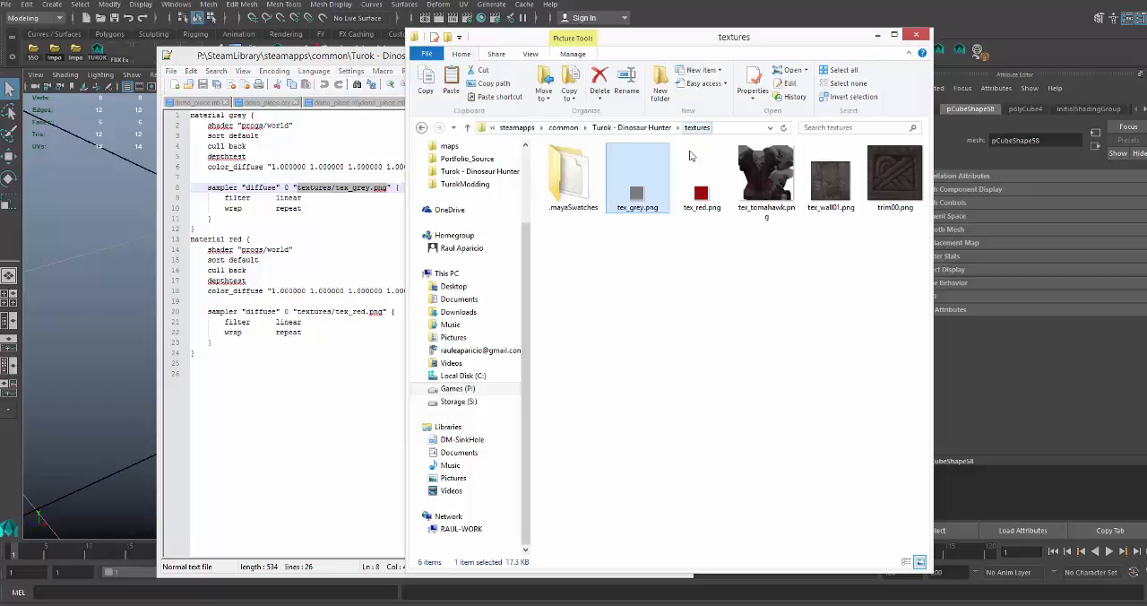
click(826, 199)
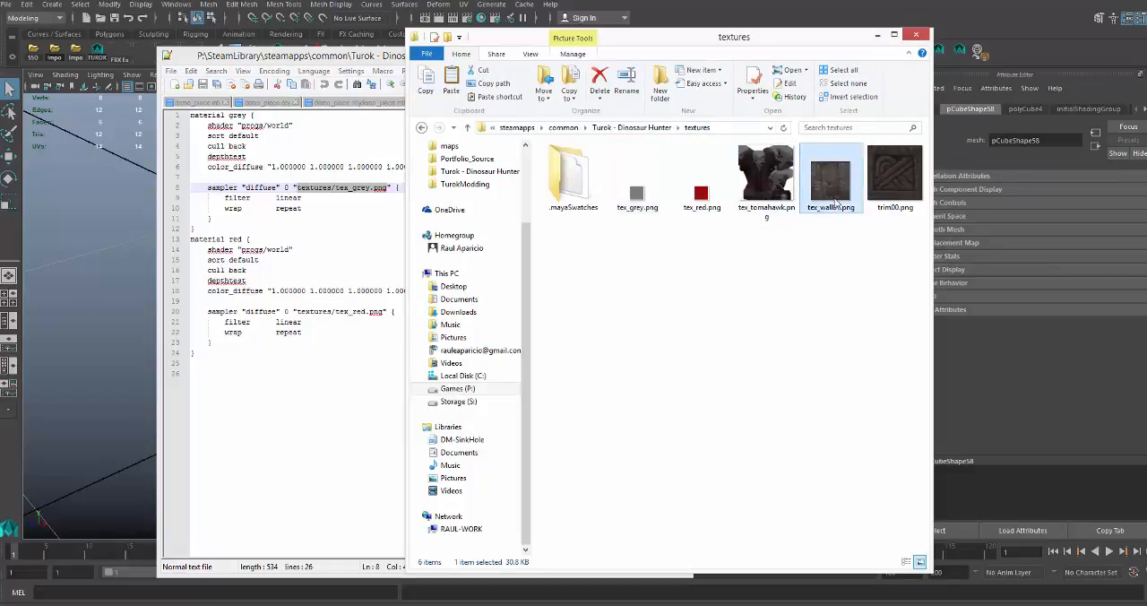
click(889, 185)
click(844, 191)
click(888, 190)
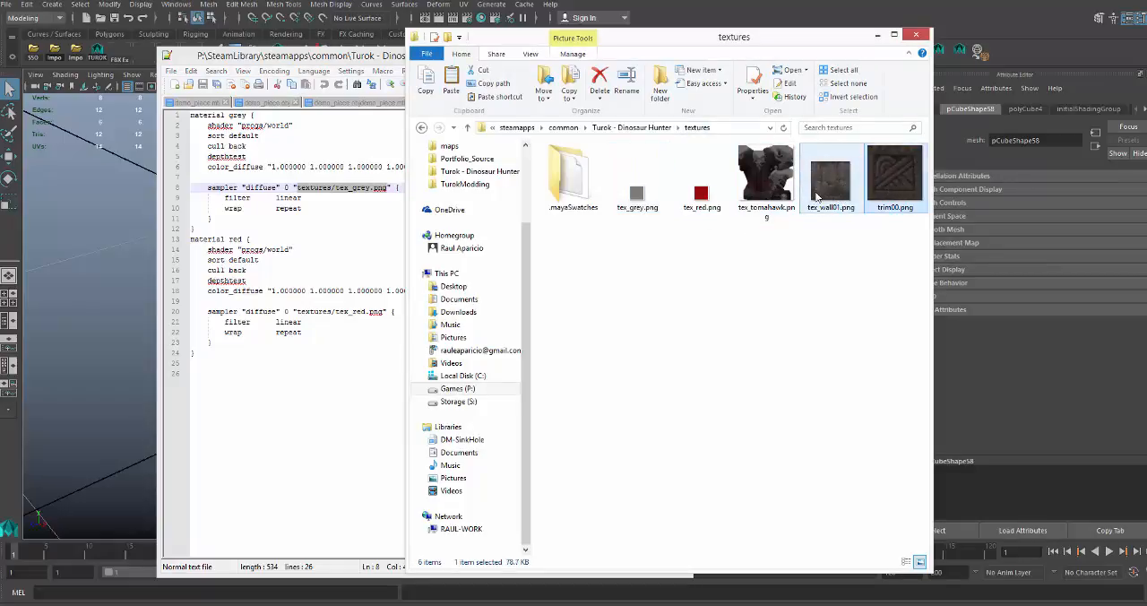
click(817, 198)
click(777, 206)
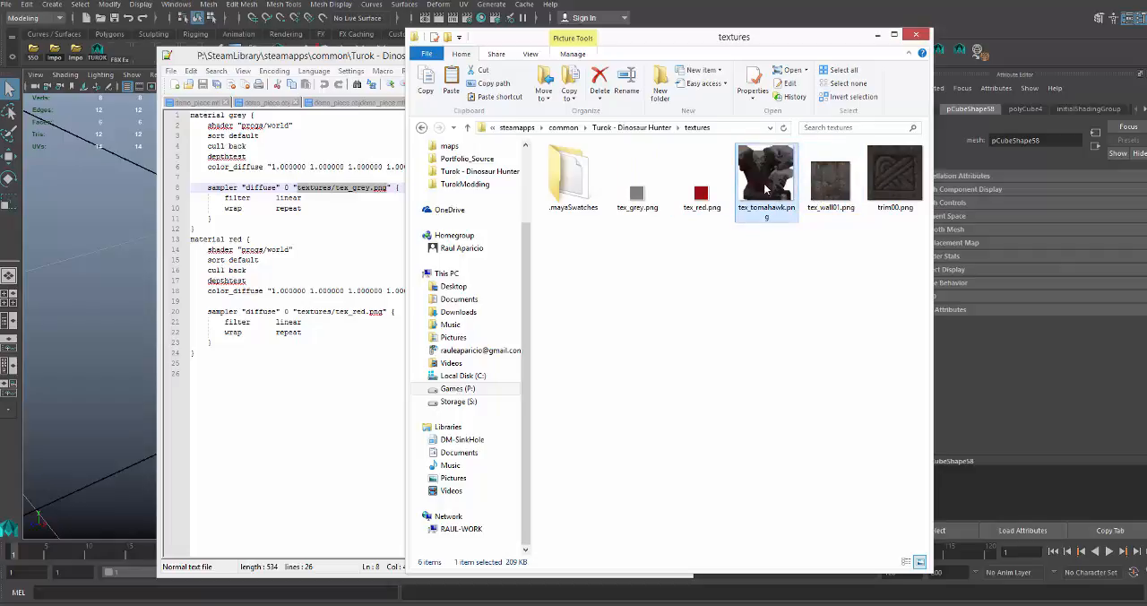
click(883, 199)
click(829, 202)
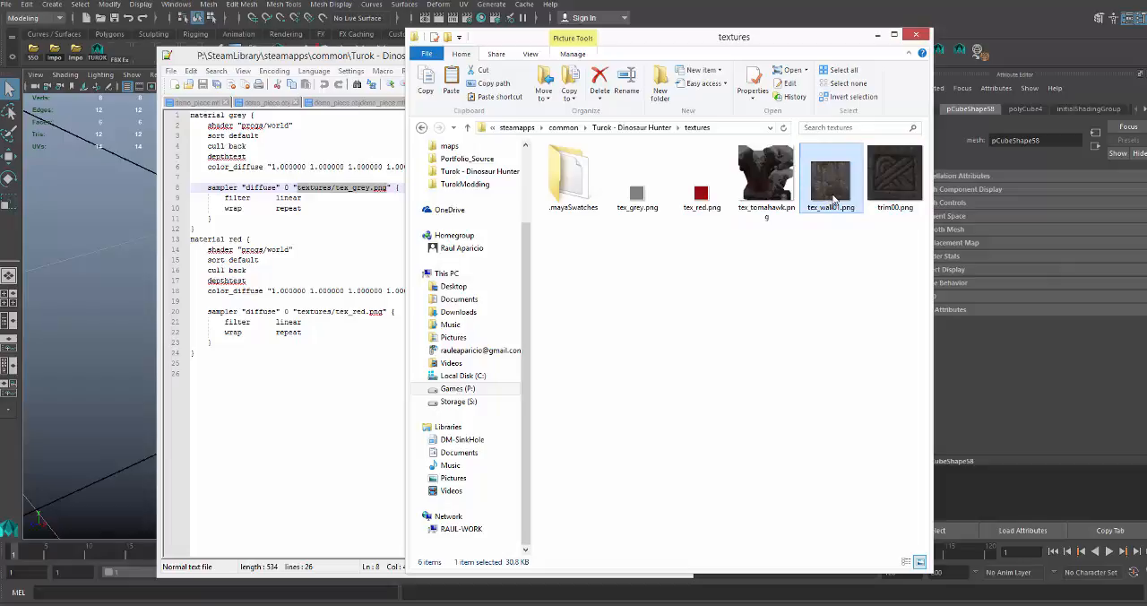
click(879, 196)
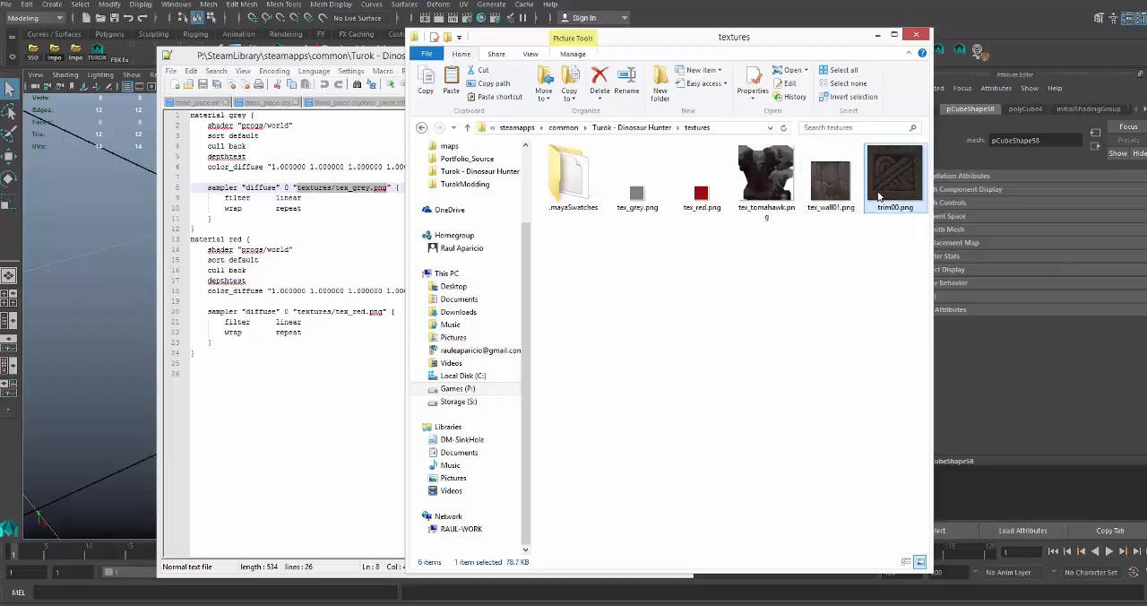
click(832, 191)
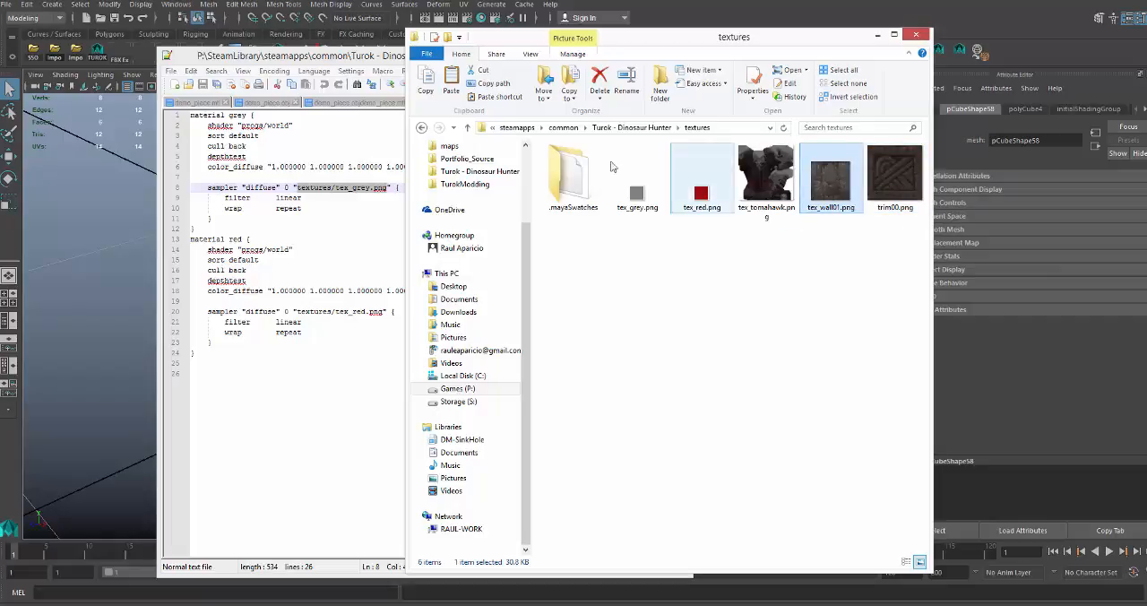
click(423, 127)
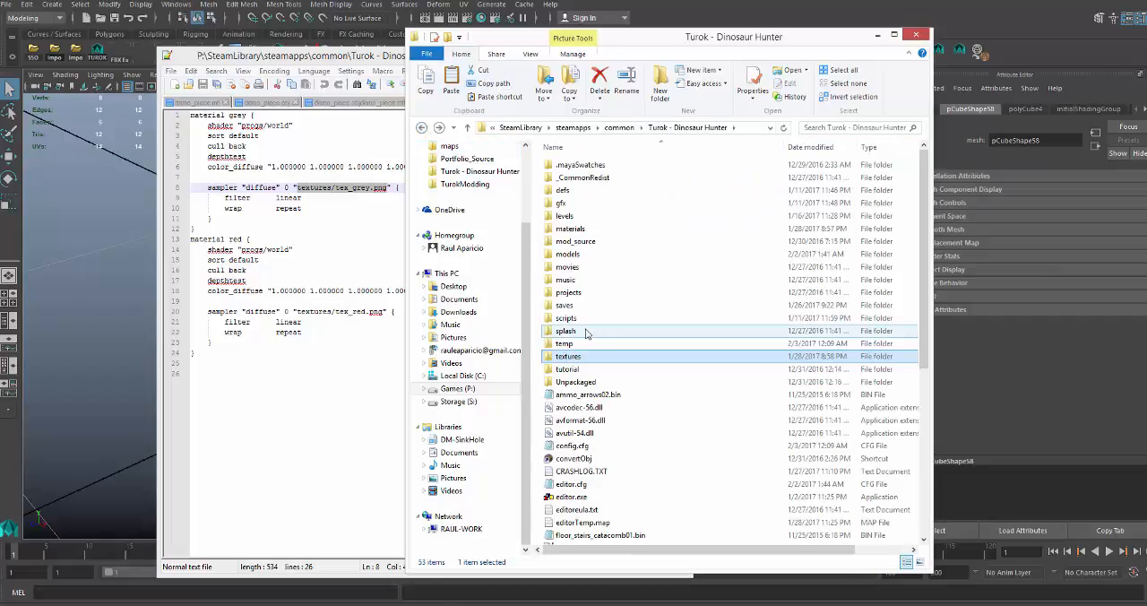
Switch to Maya, open the Hypershade and clear the selection among the existing materials.
click(131, 218)
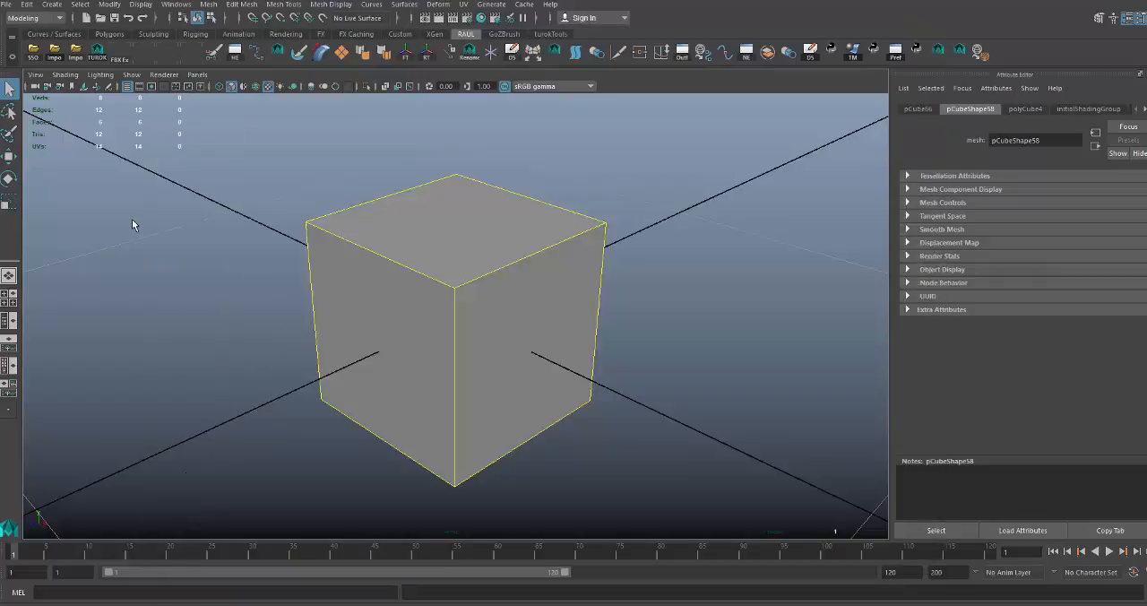
click(425, 257)
click(481, 18)
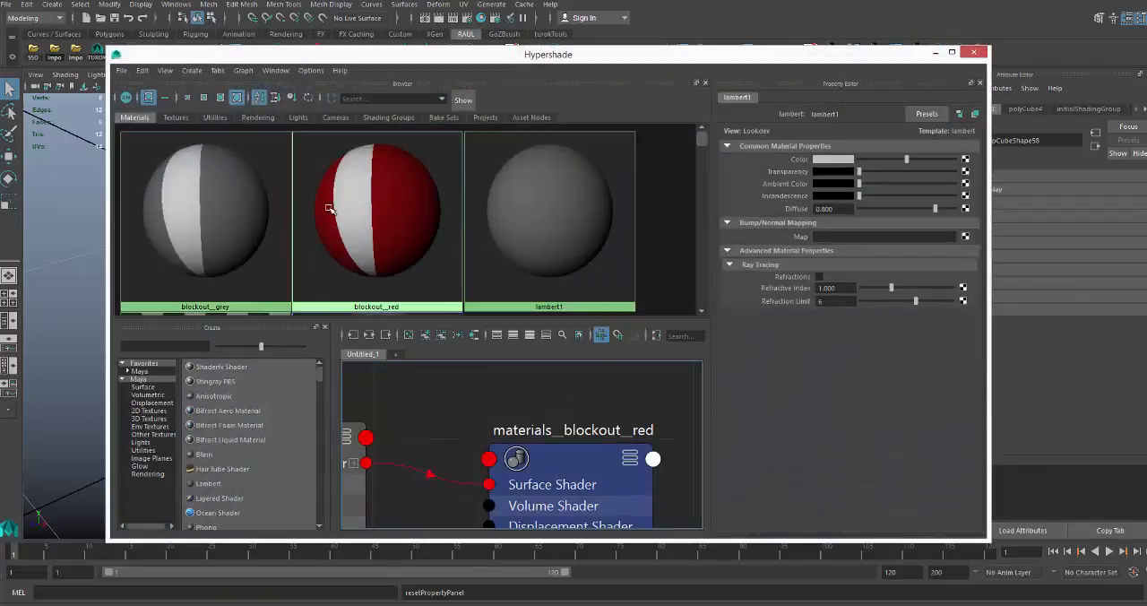
click(637, 196)
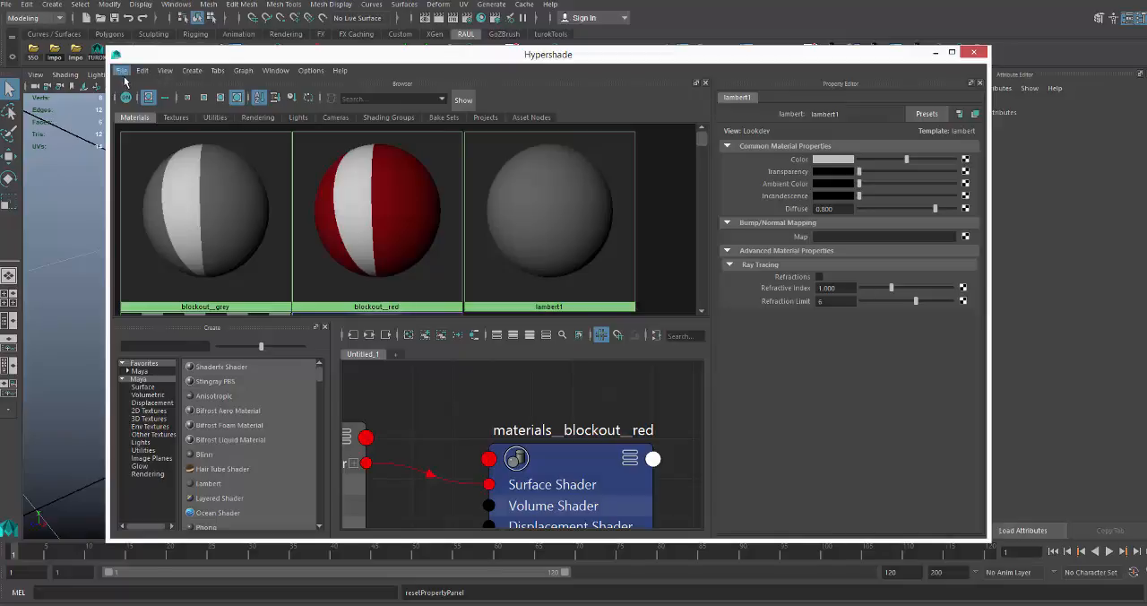
Create a new Lambert material, look at its swatch in the material browser and clear the node graph.
click(215, 484)
scroll(436, 233, down, 1)
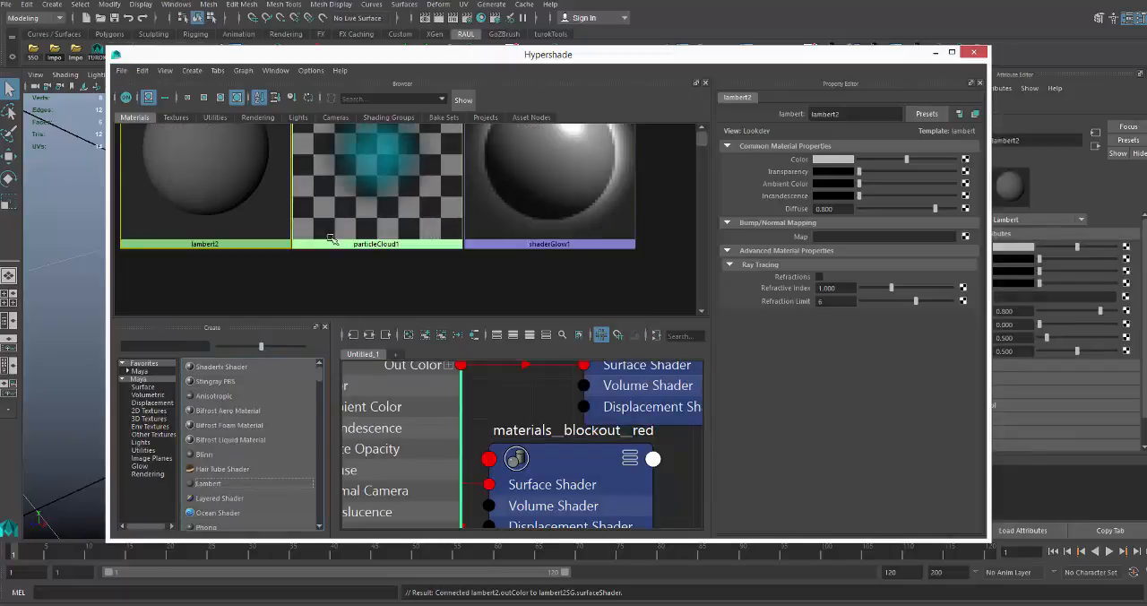
scroll(242, 243, up, 1)
click(233, 250)
scroll(233, 248, down, 1)
scroll(233, 248, up, 1)
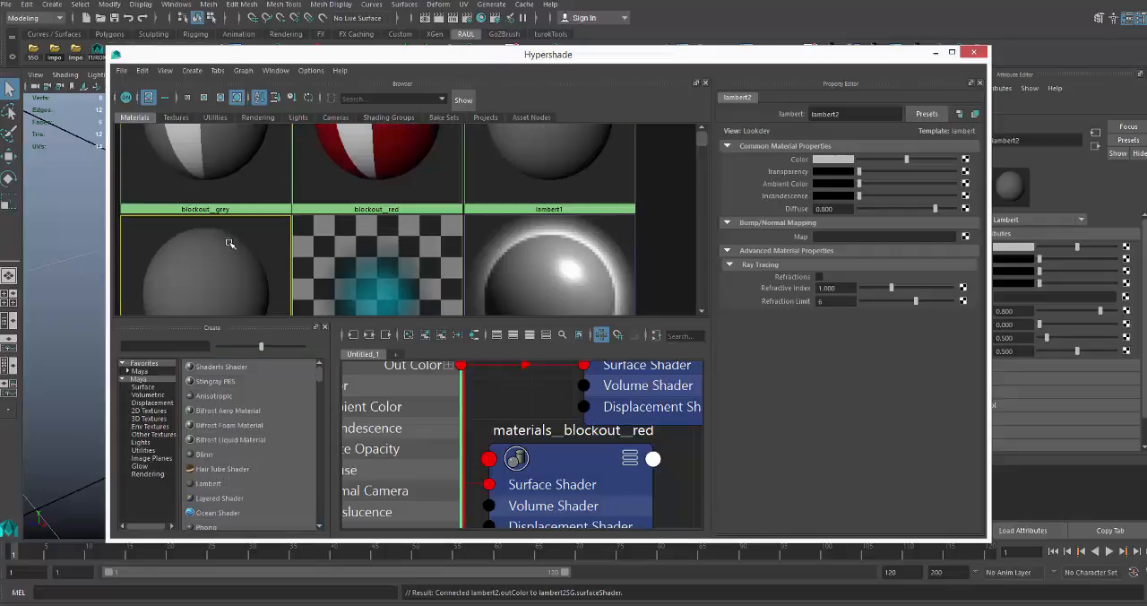
scroll(231, 245, down, 1)
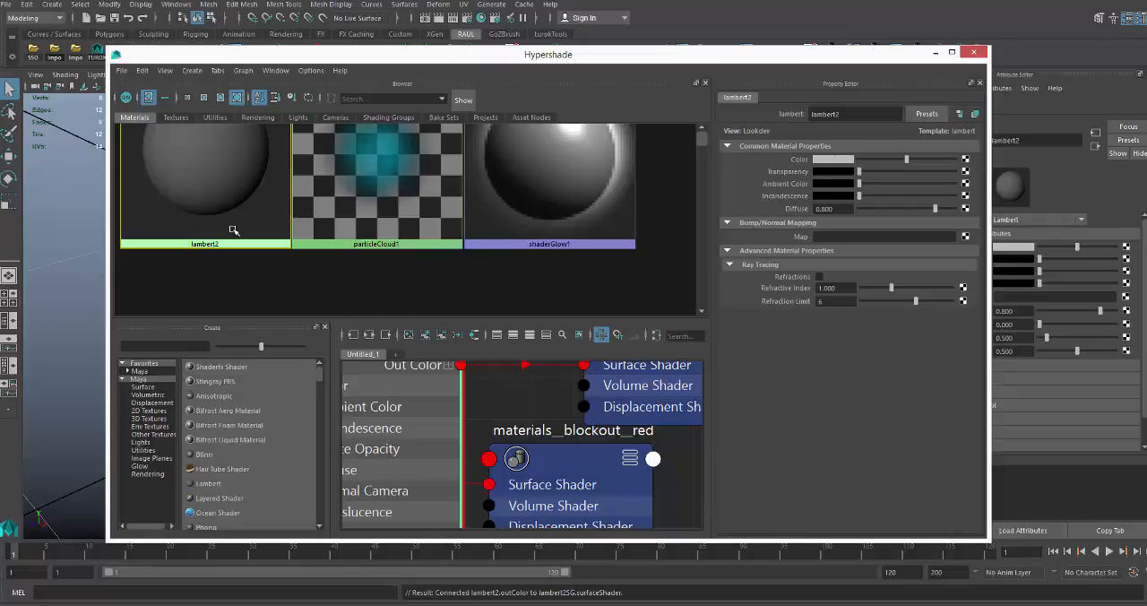
scroll(233, 230, up, 1)
scroll(233, 230, down, 1)
click(407, 336)
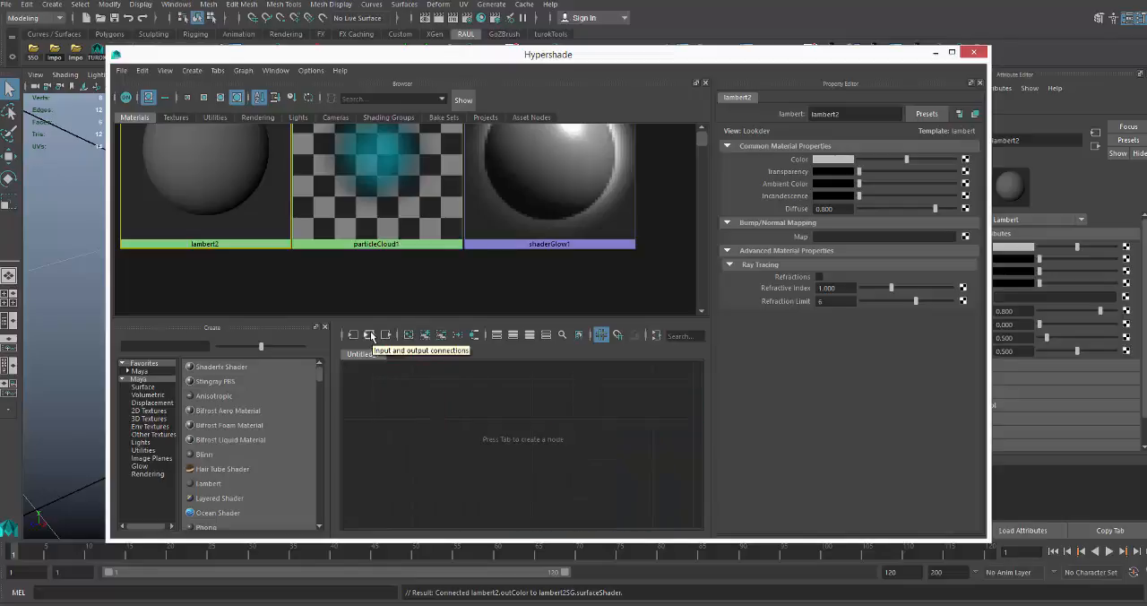
Rename the new Lambert material as materials/example/01, compare it with the other material swatches and close the Hypershade.
right_drag(239, 231, 244, 363)
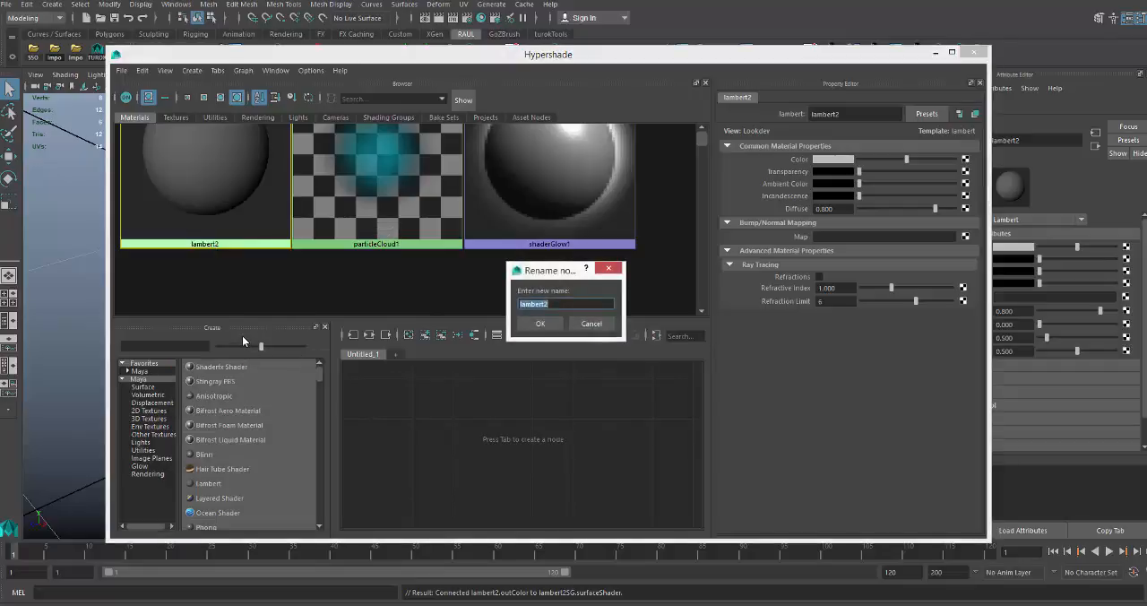
text(materials/example/01)
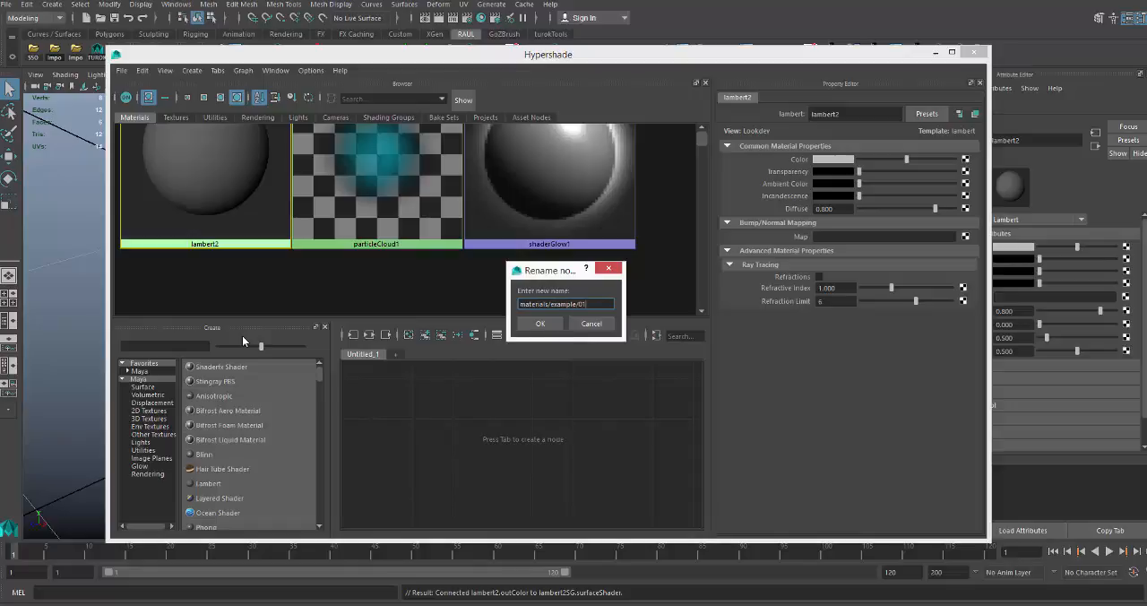
key(Return)
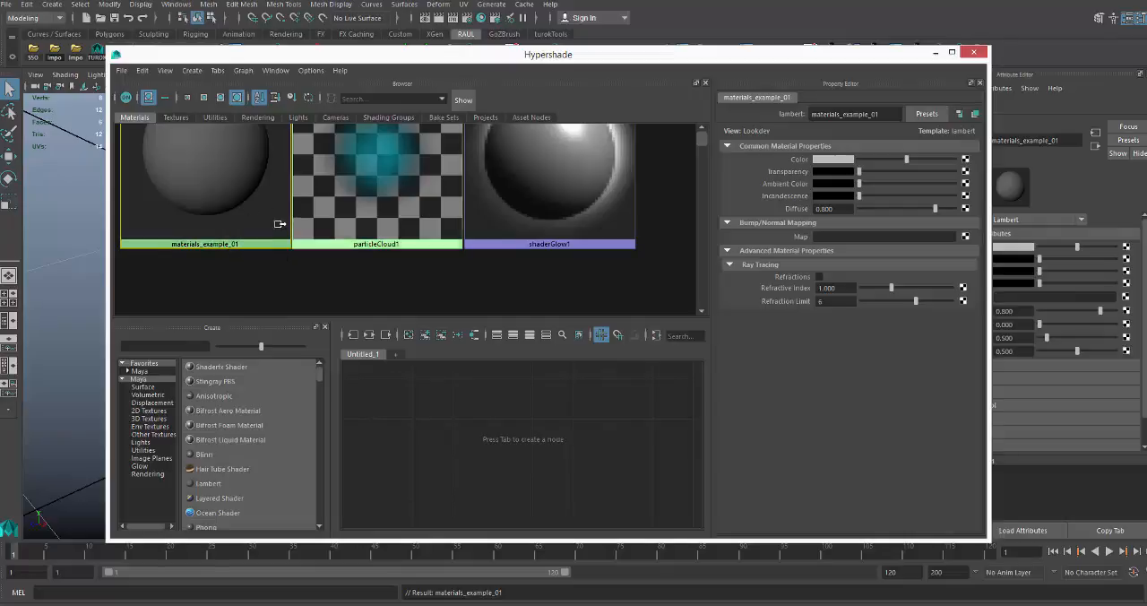
scroll(263, 223, up, 1)
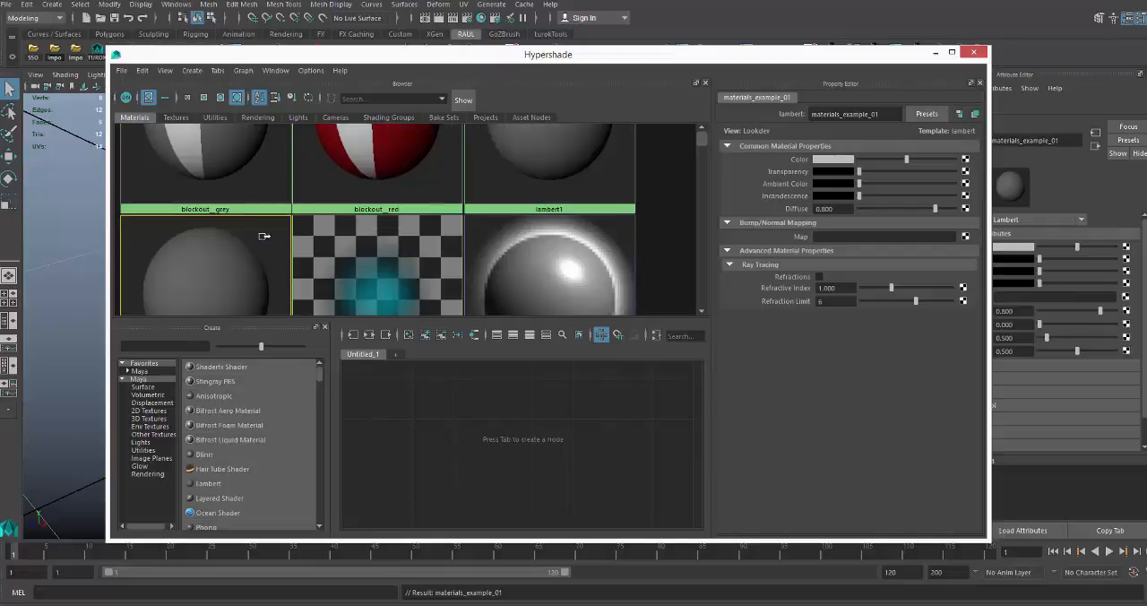
scroll(255, 223, down, 1)
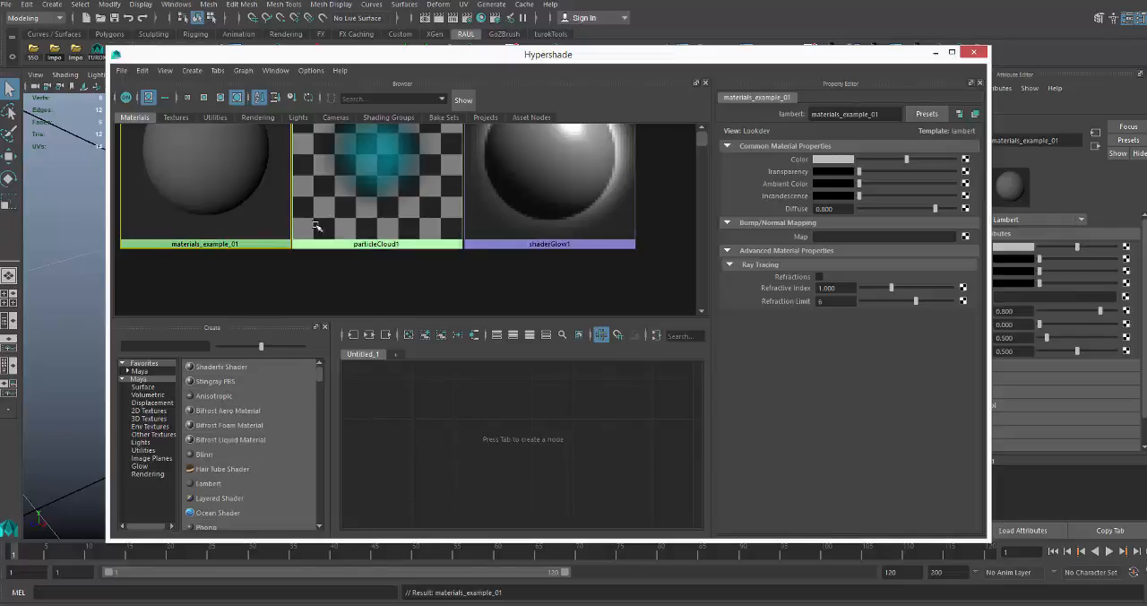
click(974, 54)
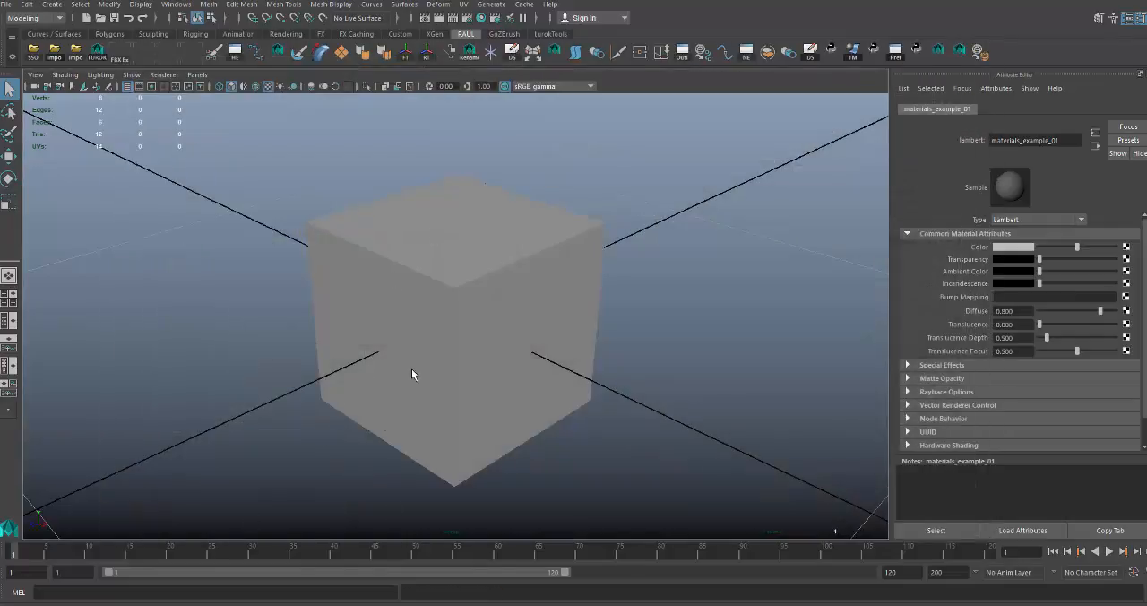
Assign the materials_example_01 material to the cube in the viewport.
click(412, 362)
right_drag(415, 295, 508, 605)
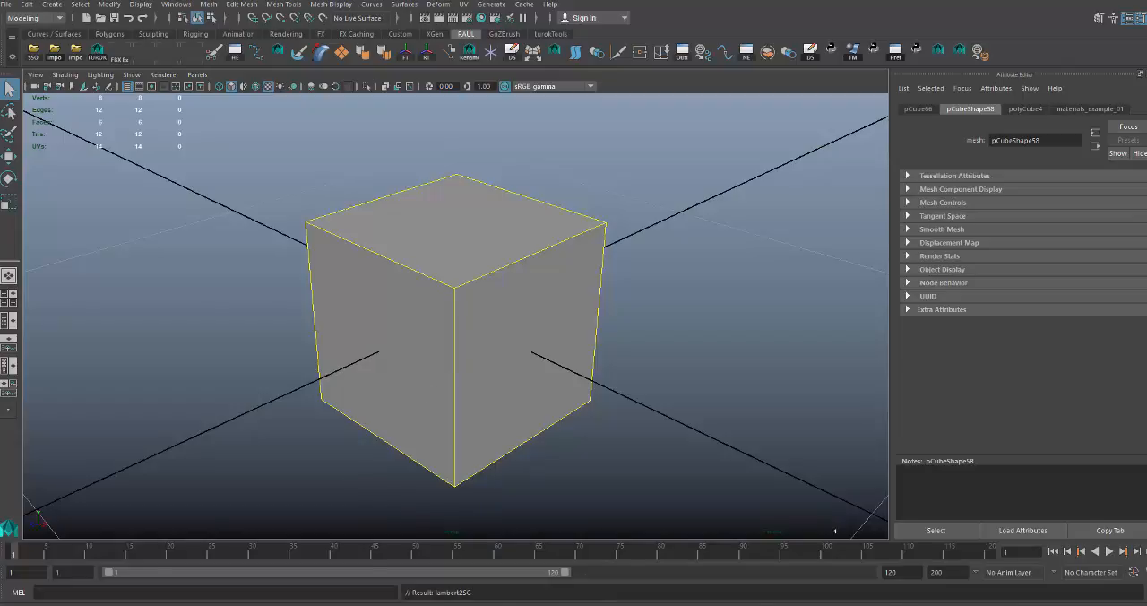
mouse_move(761, 604)
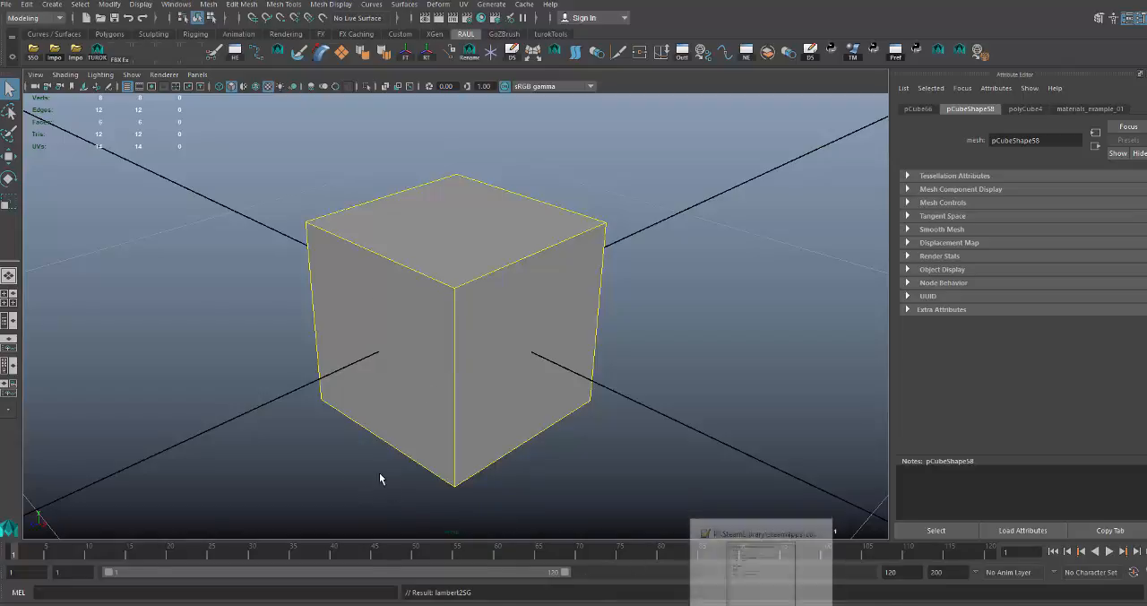
click(393, 354)
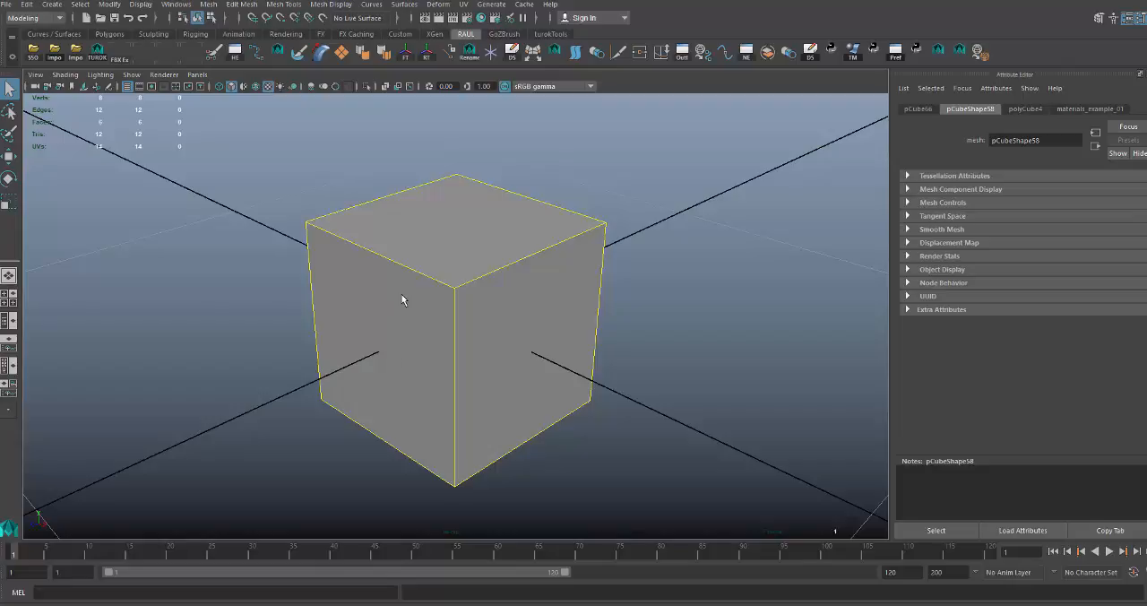
alt+right_drag(417, 302, 415, 304)
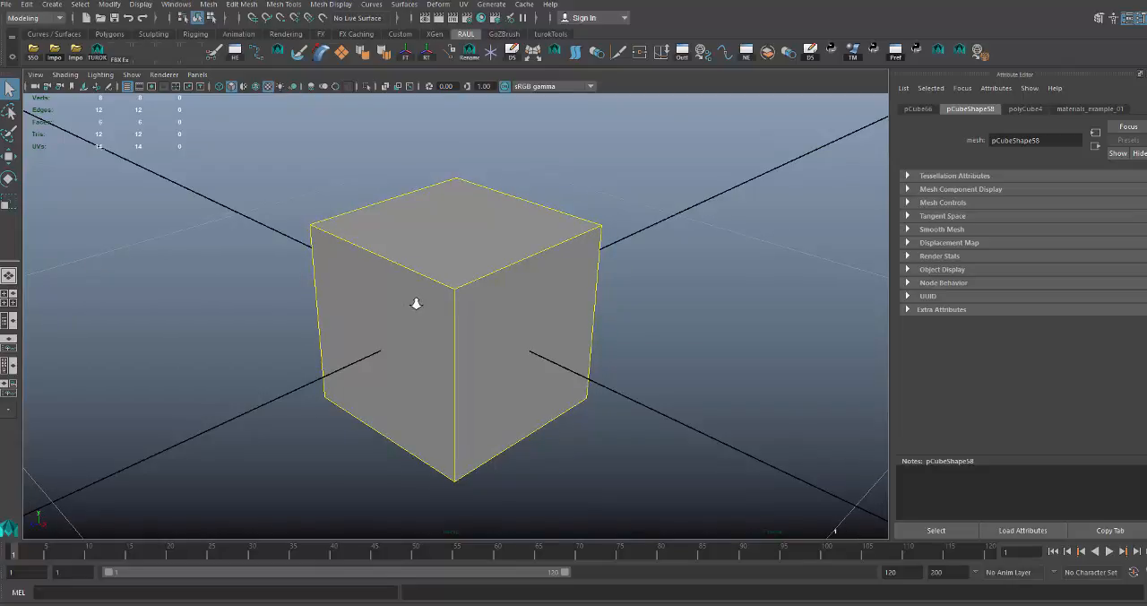
Reopen the Hypershade and graph the input and output connections of materials_example_01.
click(481, 18)
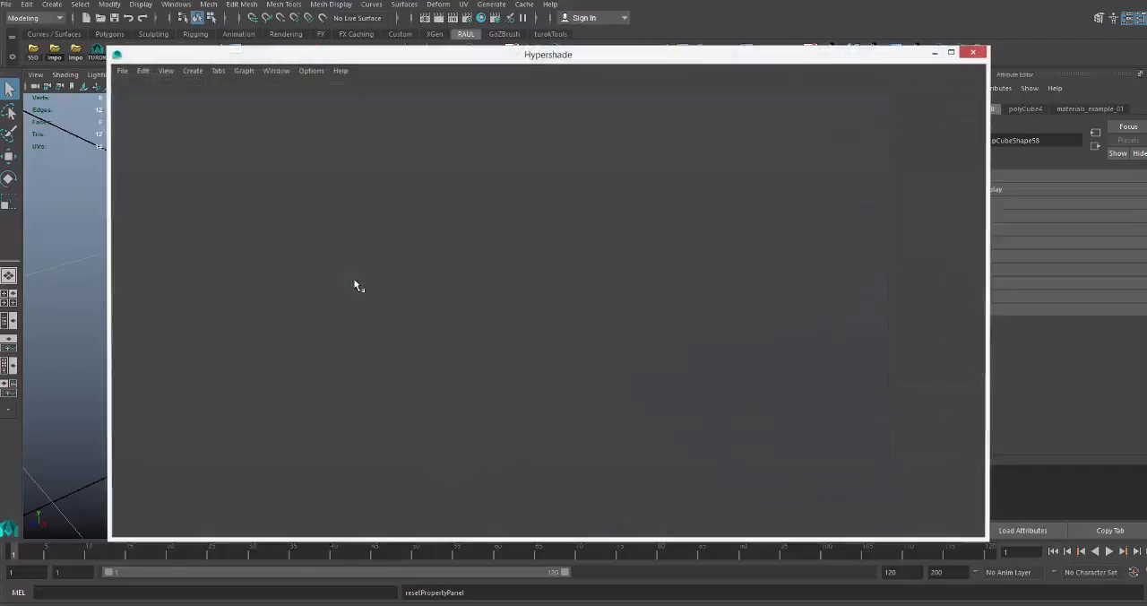
click(233, 223)
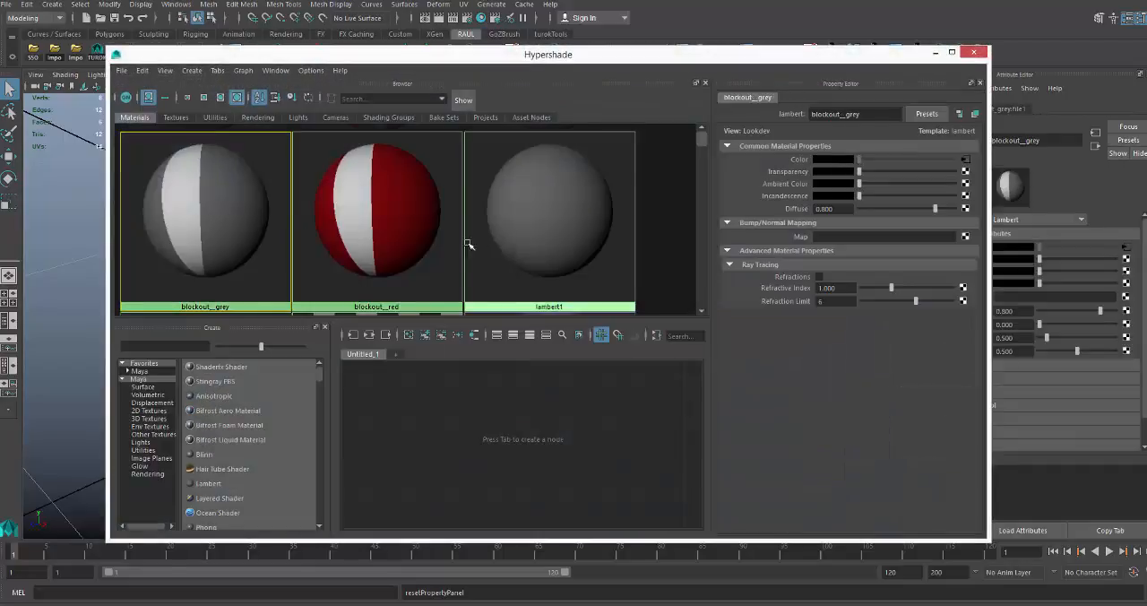
scroll(467, 243, down, 3)
click(242, 192)
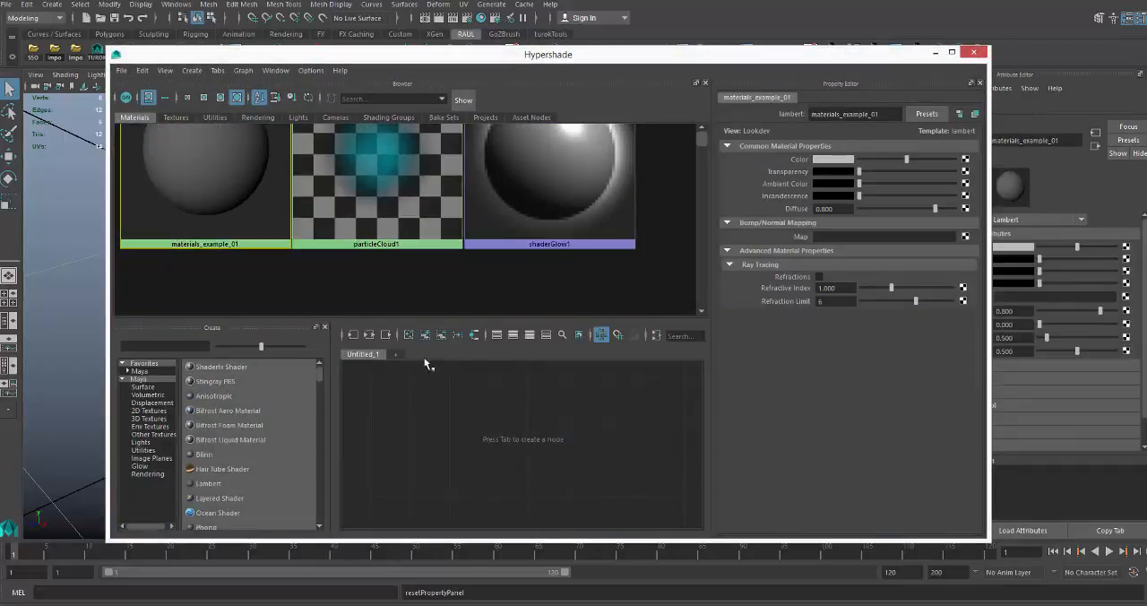
click(369, 335)
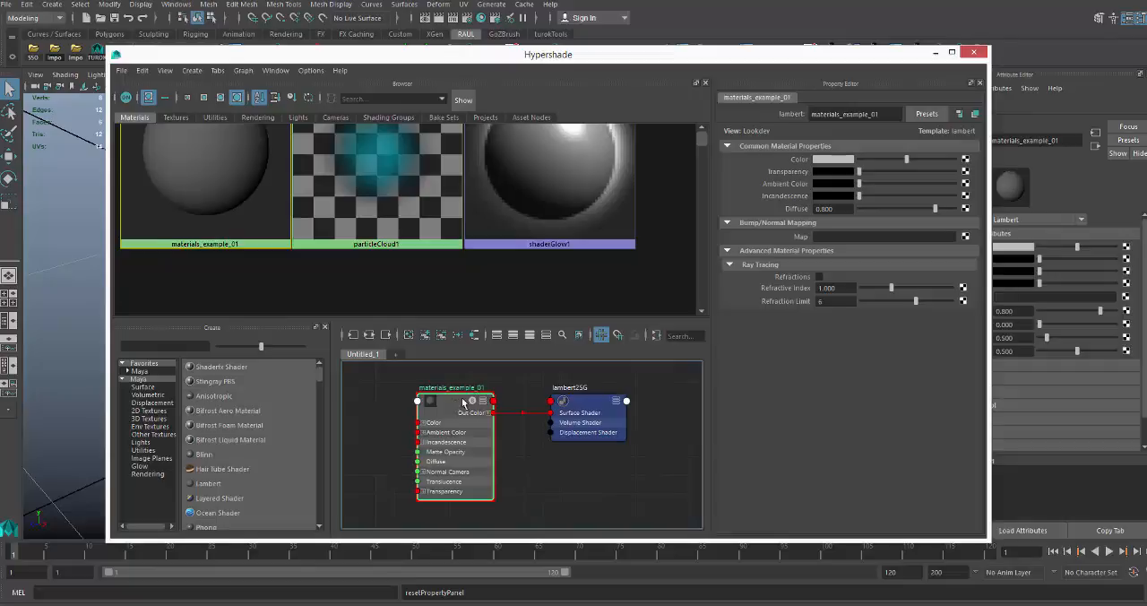
Connect a File texture to the material's color, load tex_wall01.png from the textures folder and minimize the Hypershade.
click(965, 158)
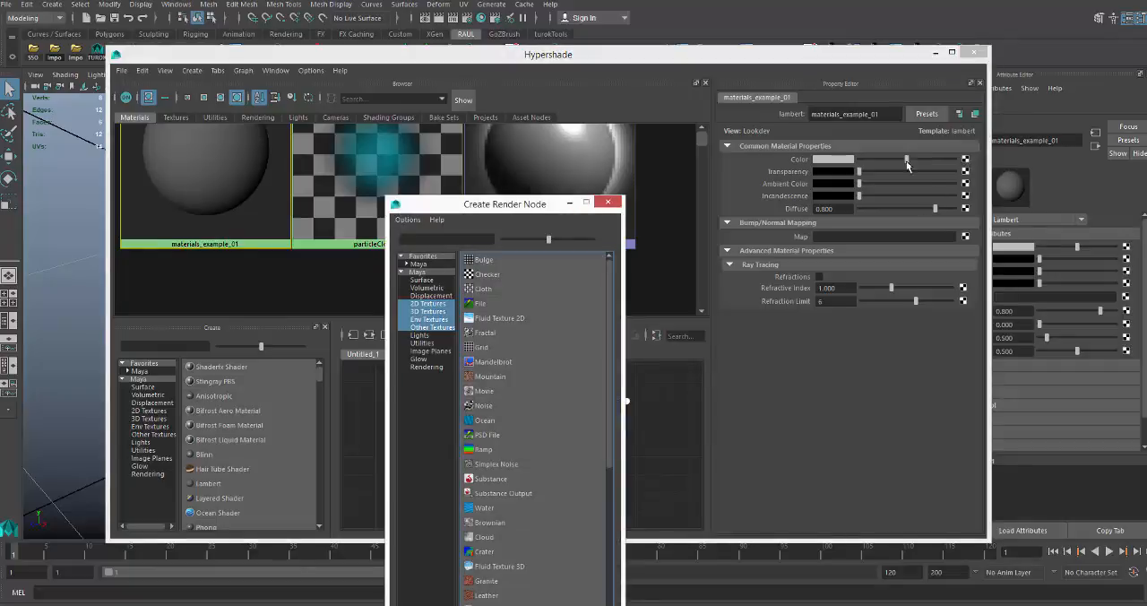
click(480, 302)
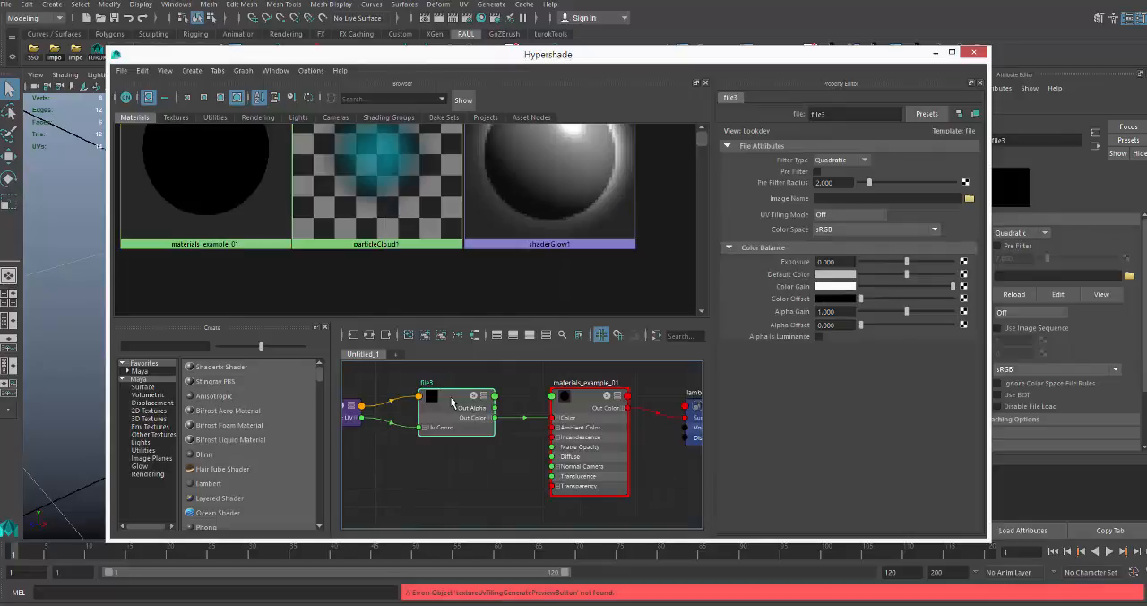
click(968, 197)
click(309, 180)
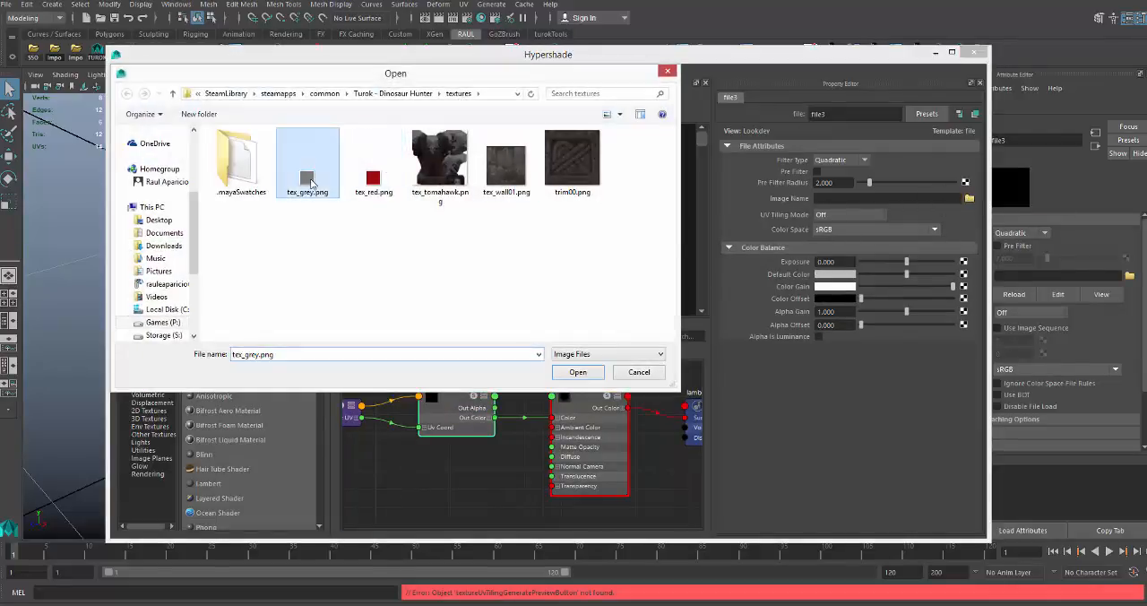
click(506, 165)
click(578, 372)
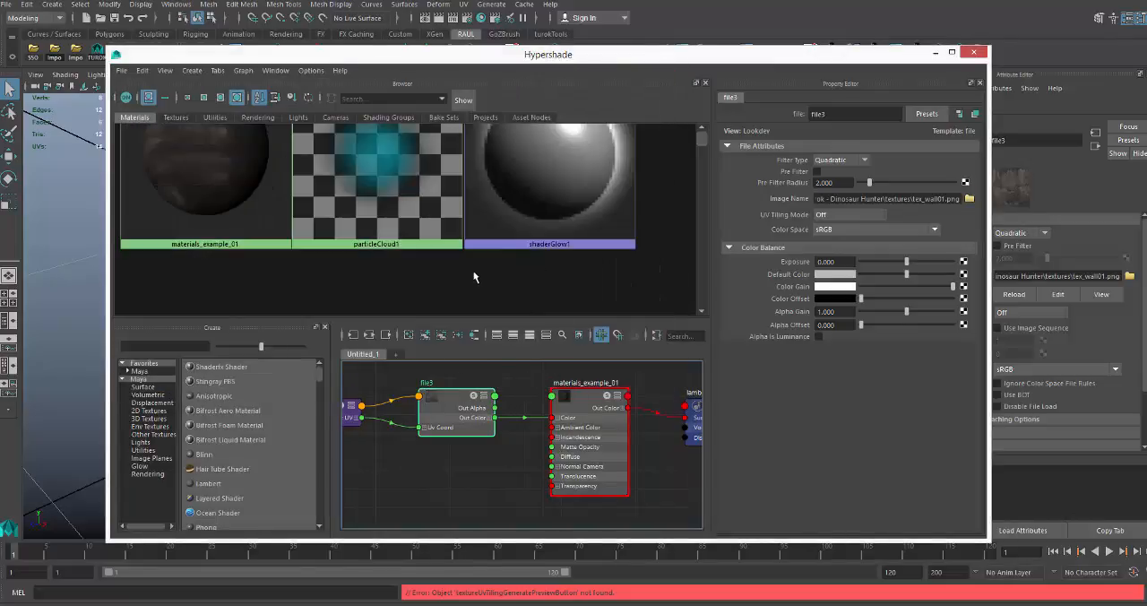
click(934, 54)
click(519, 247)
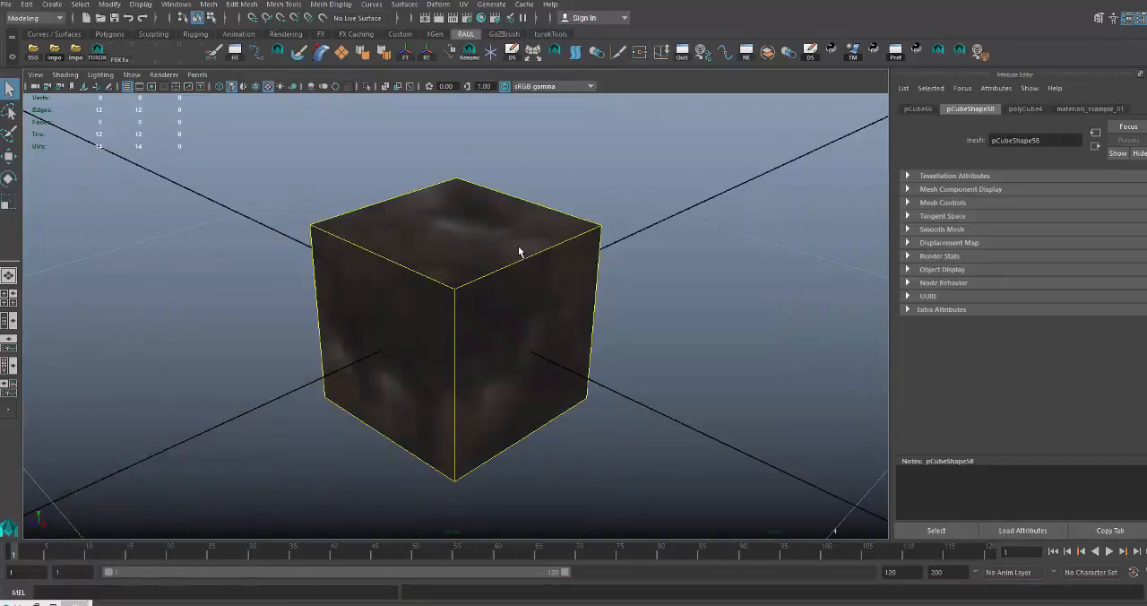
Select the cube's whole UV layout in UV Deluxe, unitize it so each face fills the texture, and close the editor.
key(alt+u)
scroll(507, 243, down, 3)
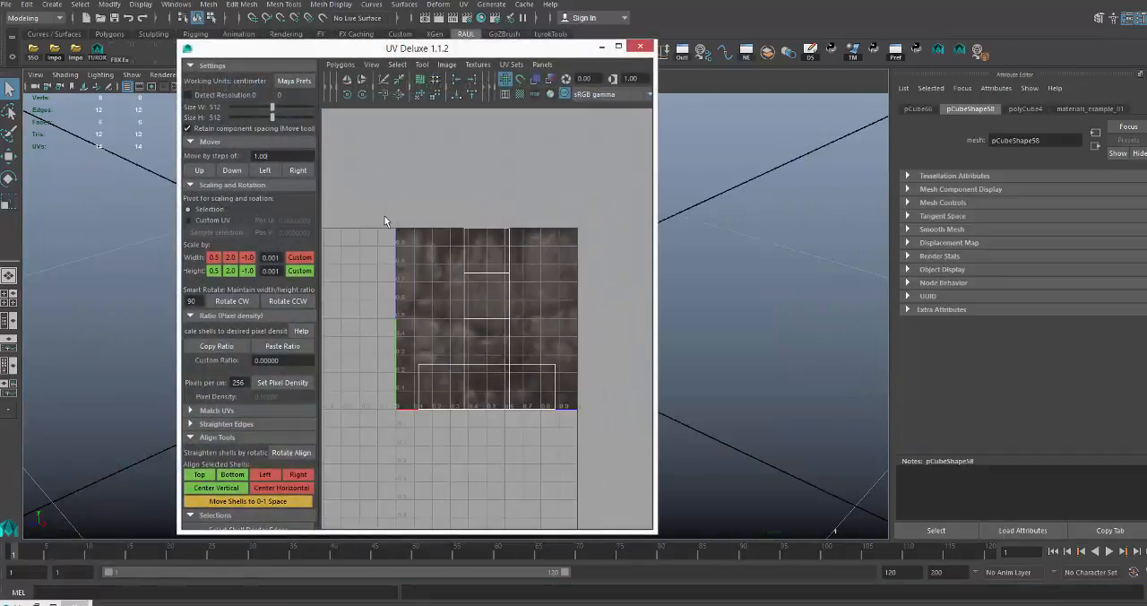
drag(383, 215, 641, 452)
right_drag(417, 220, 421, 255)
drag(384, 215, 632, 444)
click(339, 64)
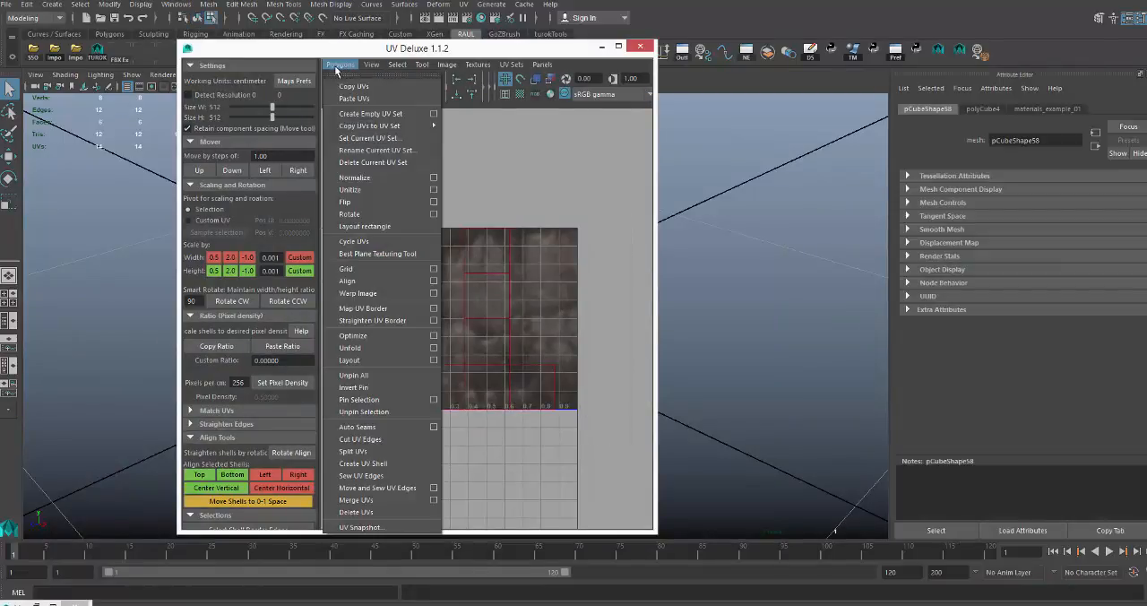
click(368, 190)
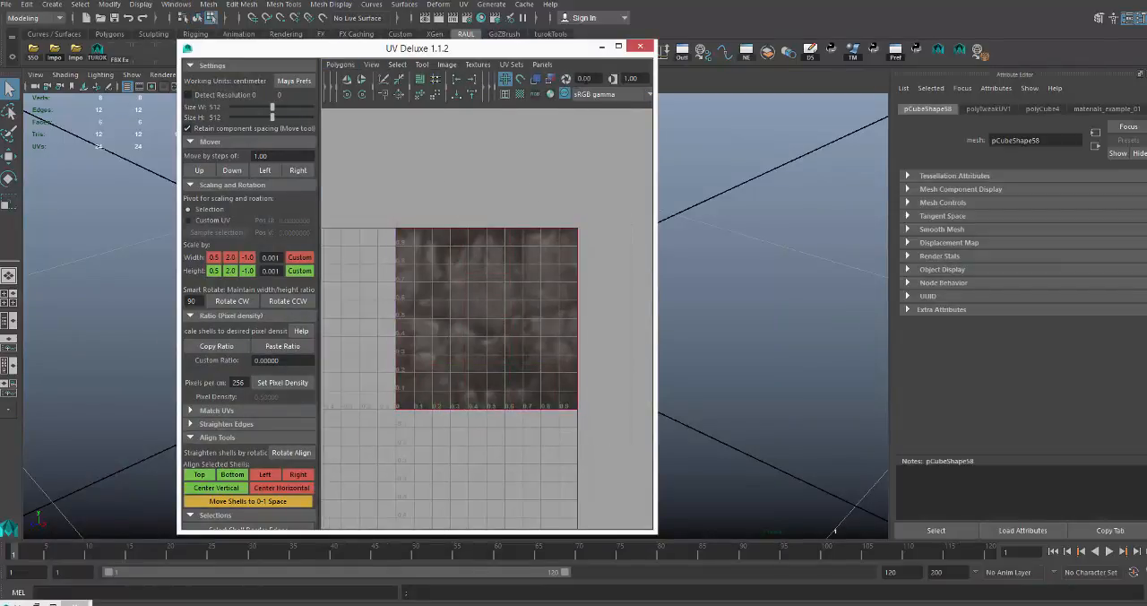
click(637, 46)
Leave component selection and reselect the textured cube as an object with the Move tool.
right_drag(460, 271, 589, 251)
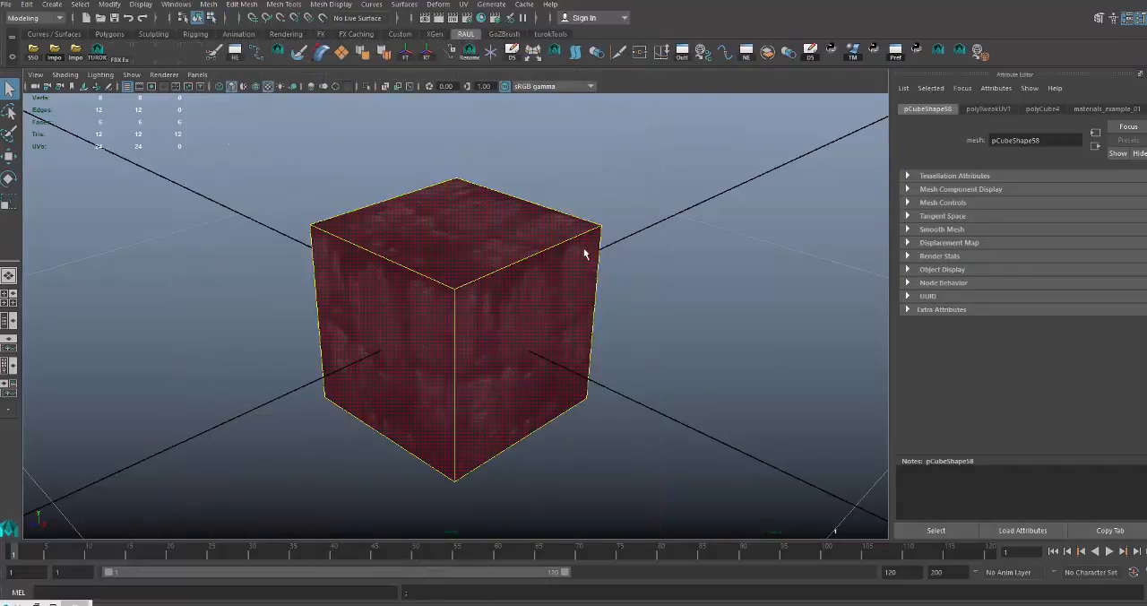
click(623, 247)
alt+drag(623, 248, 487, 271)
click(475, 267)
key(w)
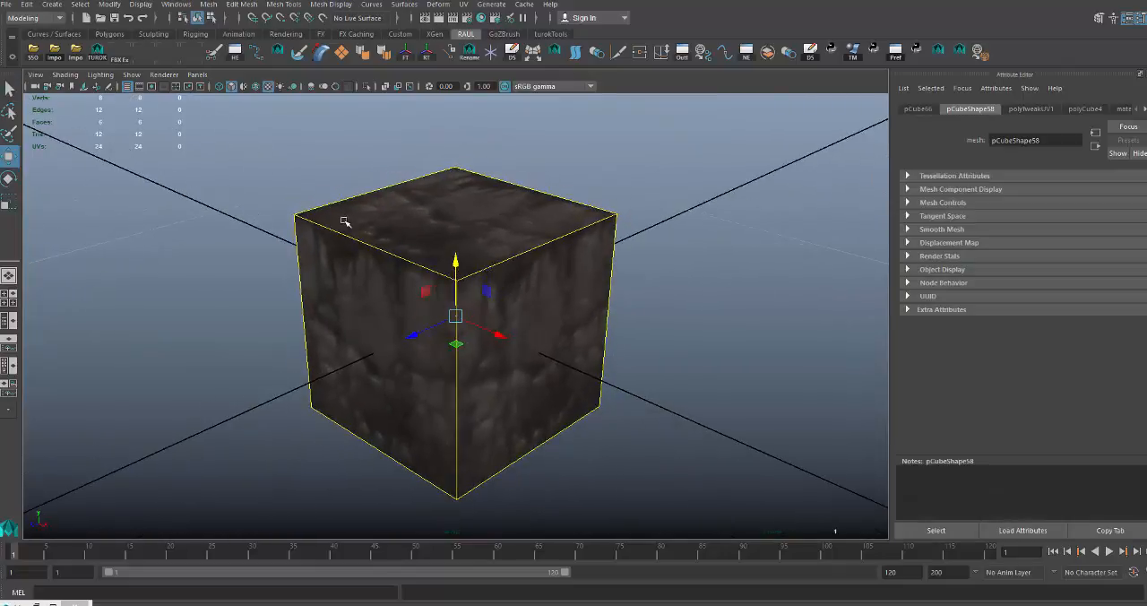
Export the selected cube in OBJexport format to the TurokModding/demo folder, overwriting demo_piece.obj.
click(7, 5)
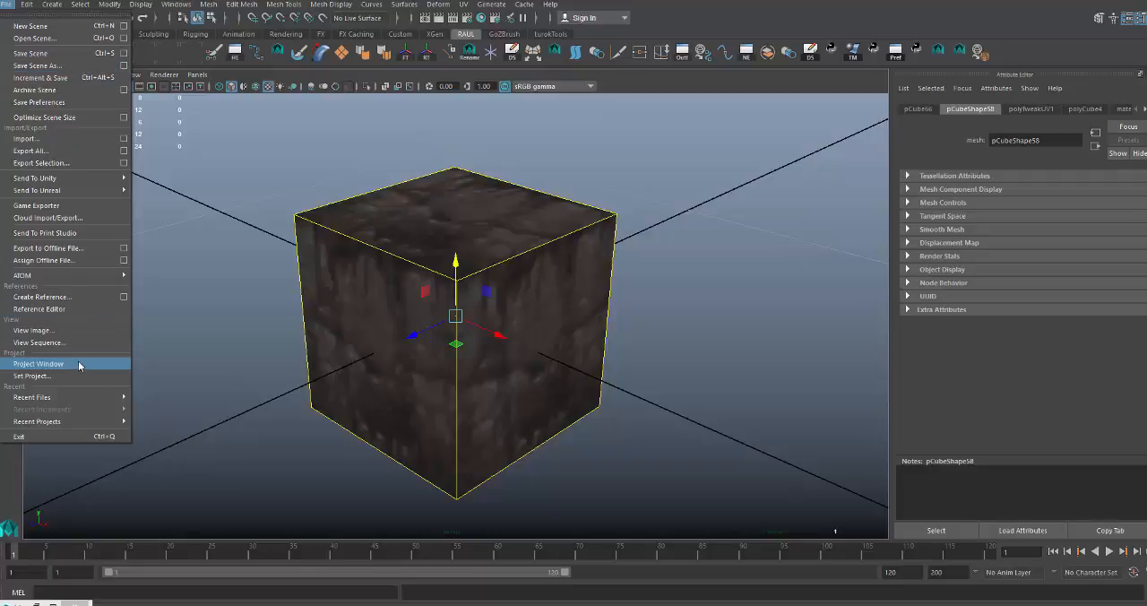
click(55, 161)
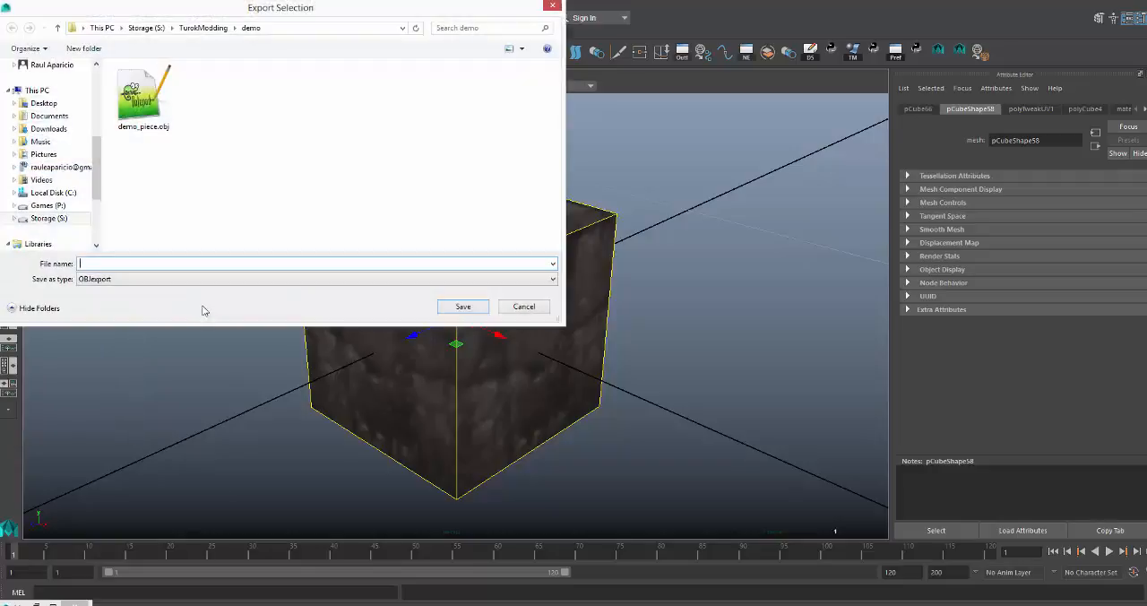
click(146, 110)
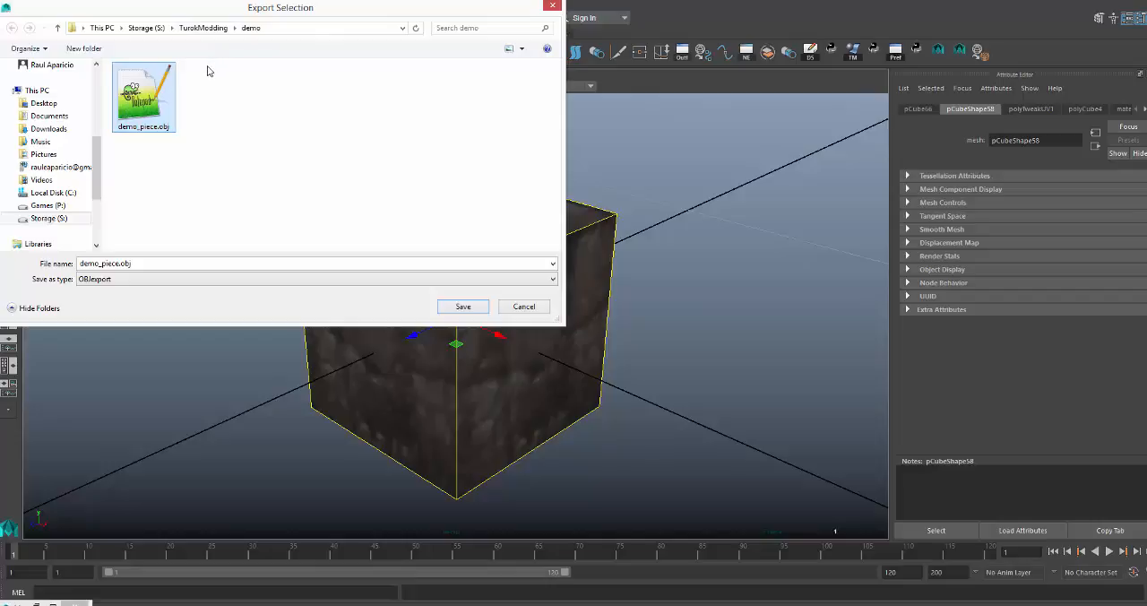
scroll(97, 142, up, 1)
scroll(97, 142, up, 5)
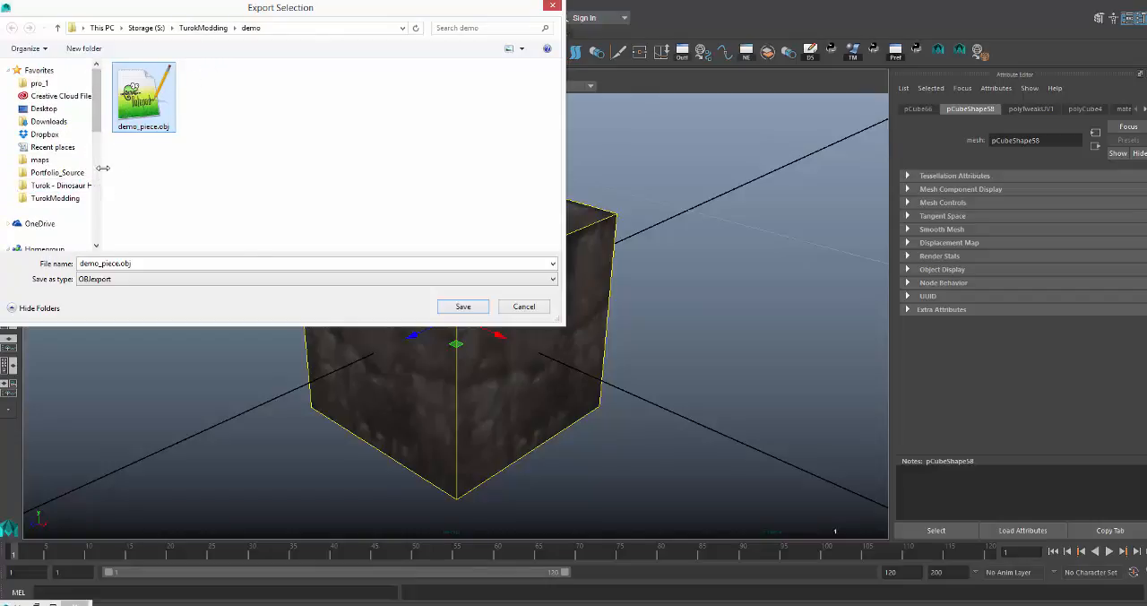
drag(100, 173, 145, 176)
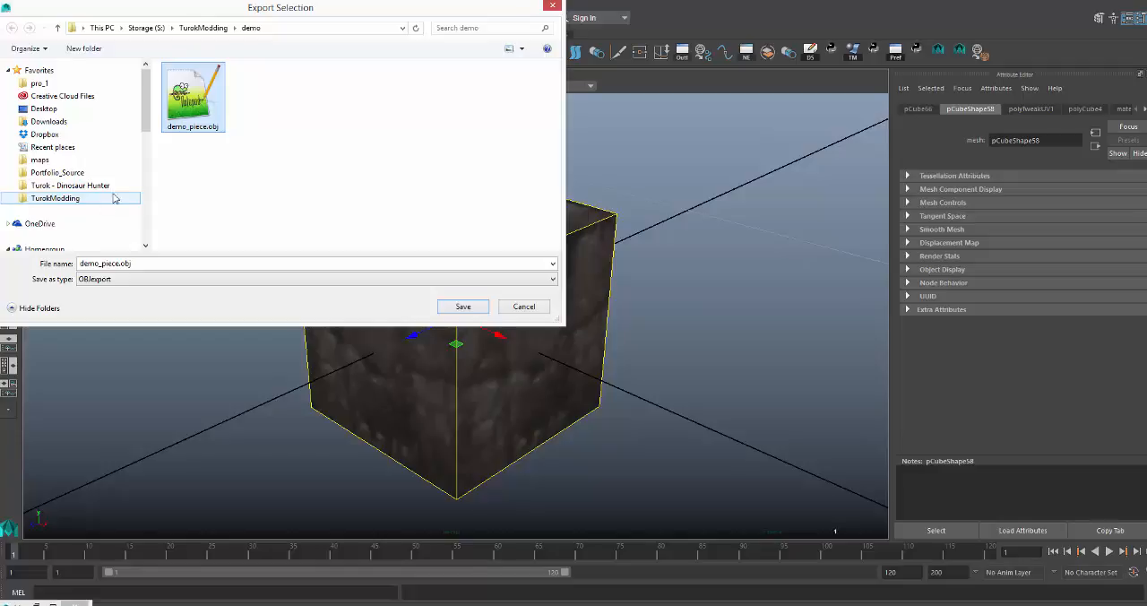
click(65, 202)
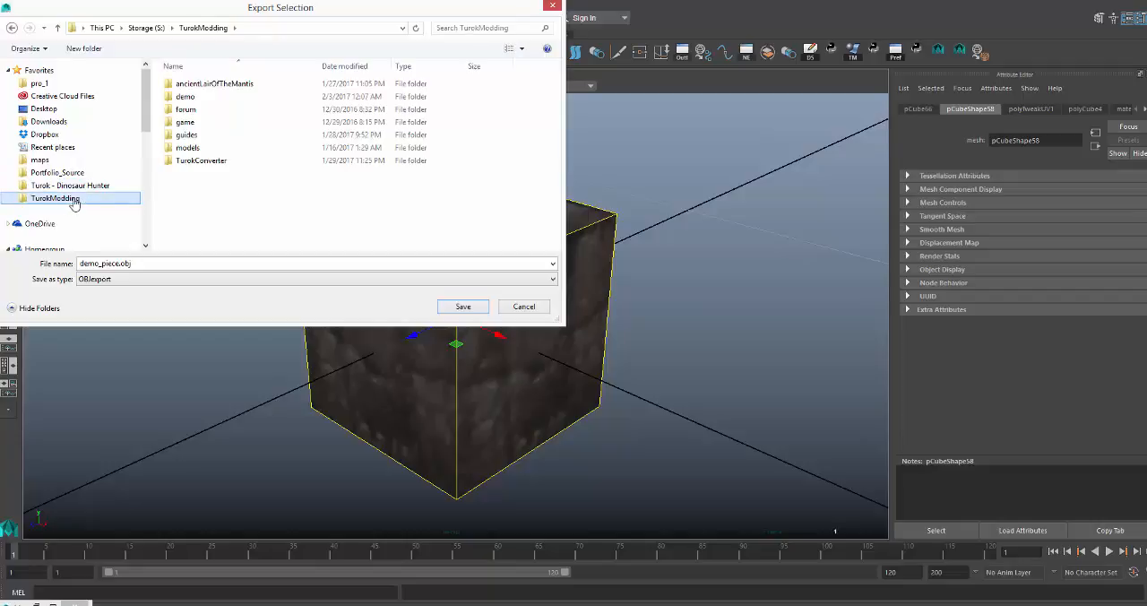
double_click(193, 97)
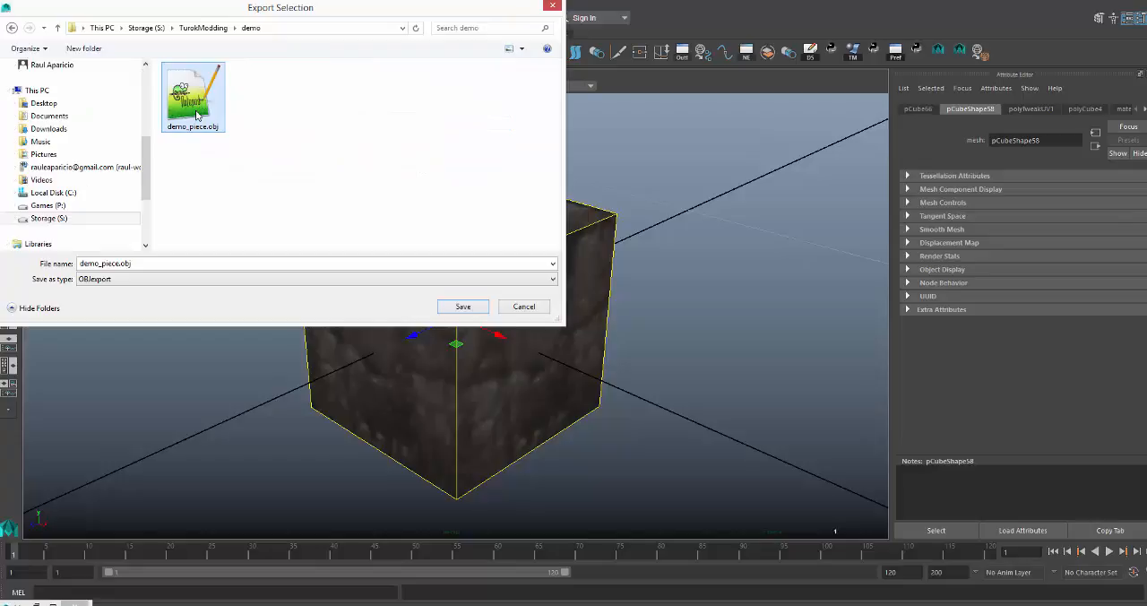
click(463, 307)
click(609, 308)
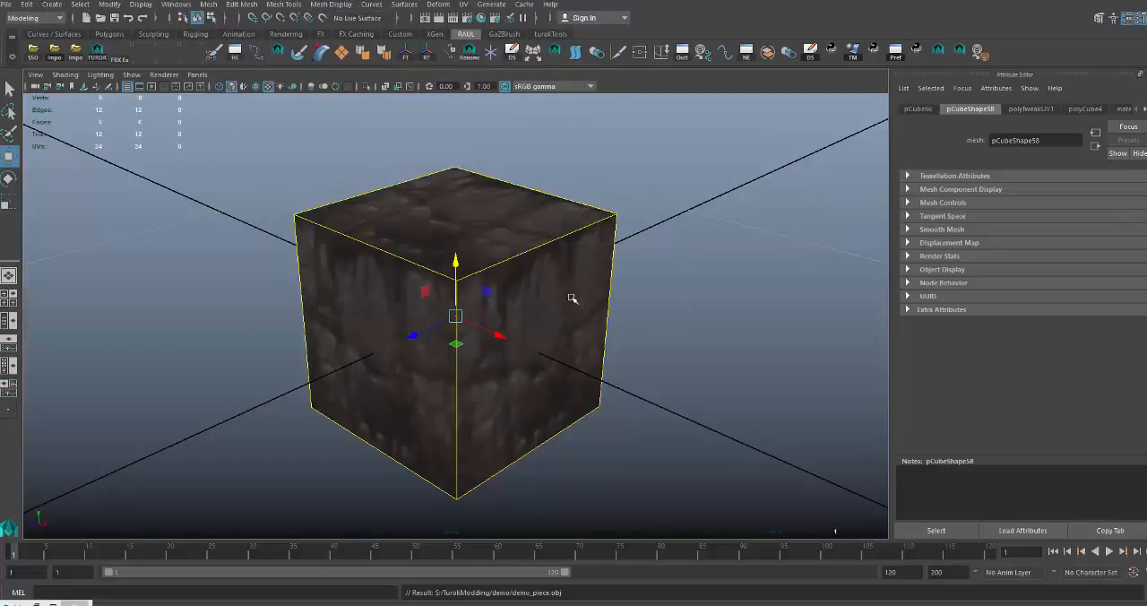
Switch to File Explorer, open the TurokModding/demo folder and select the file demo_piece.objdemo_piece.mtl.
mouse_move(54, 604)
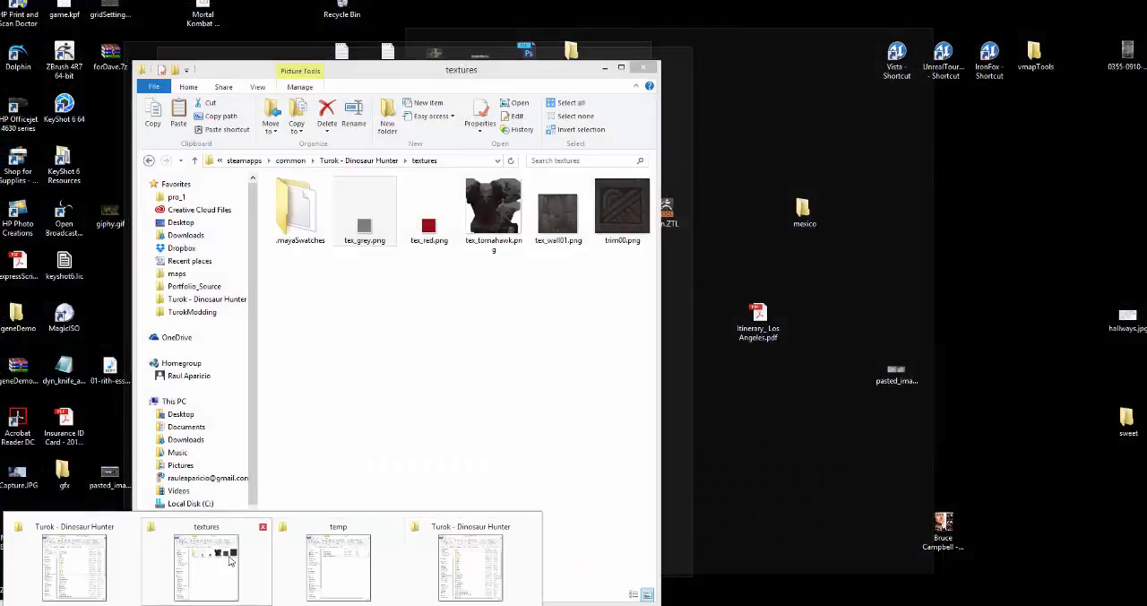
click(228, 560)
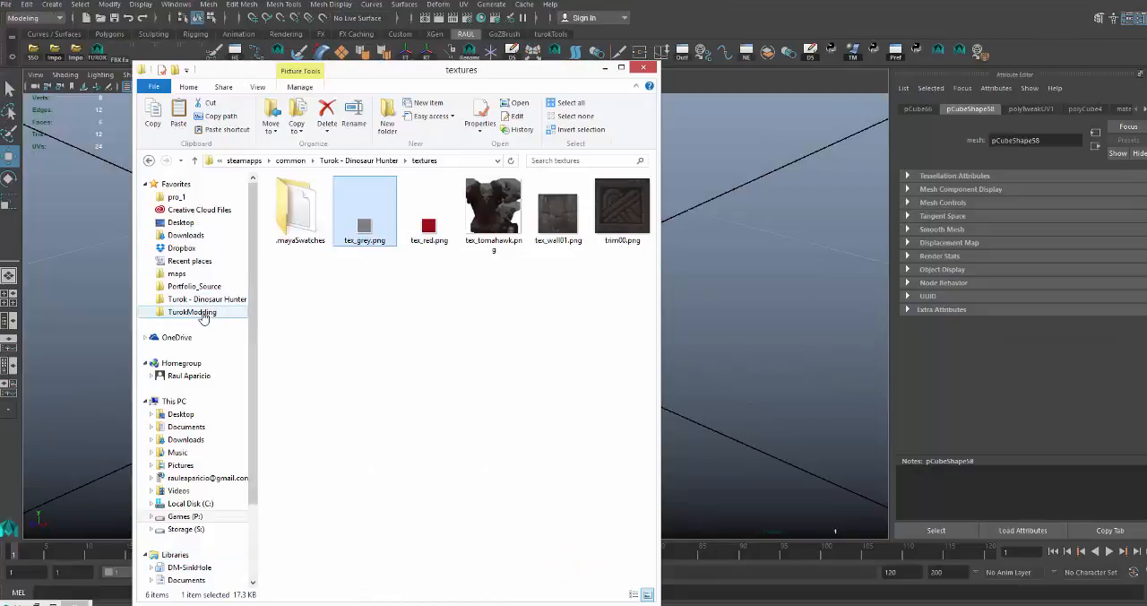
click(192, 312)
double_click(292, 210)
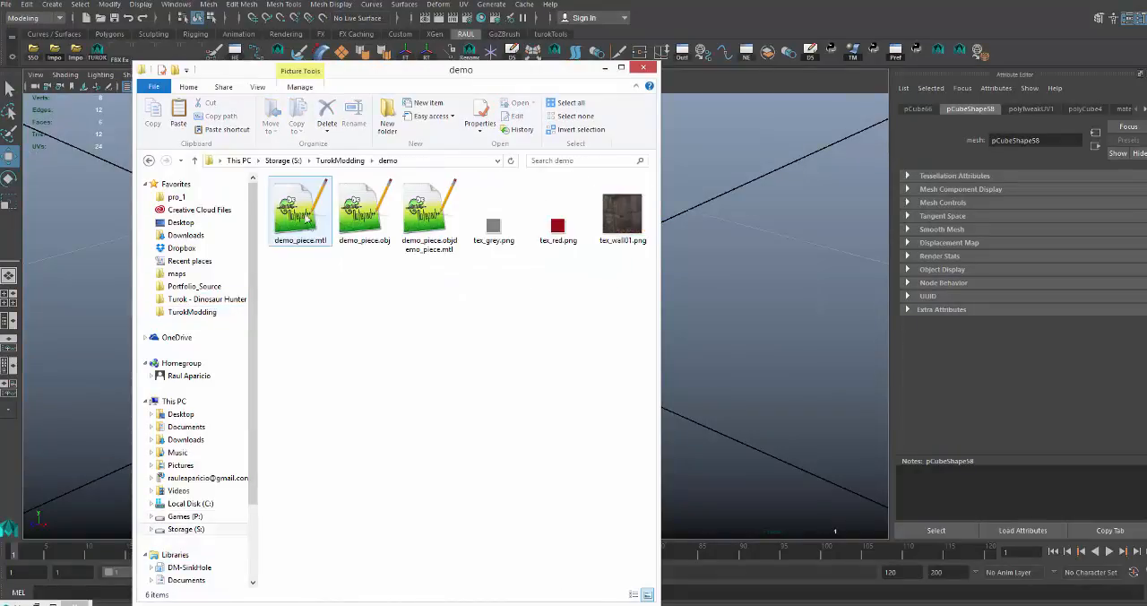
click(426, 253)
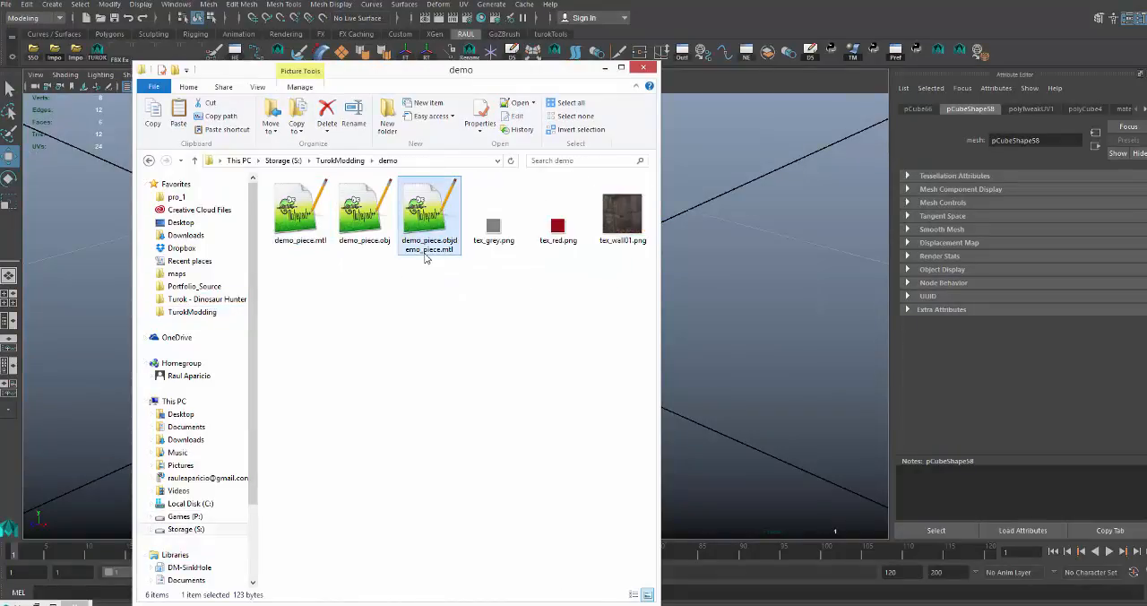
Delete the file demo_piece.objdemo_piece.mtl and open demo_piece.obj in Notepad++.
key(Delete)
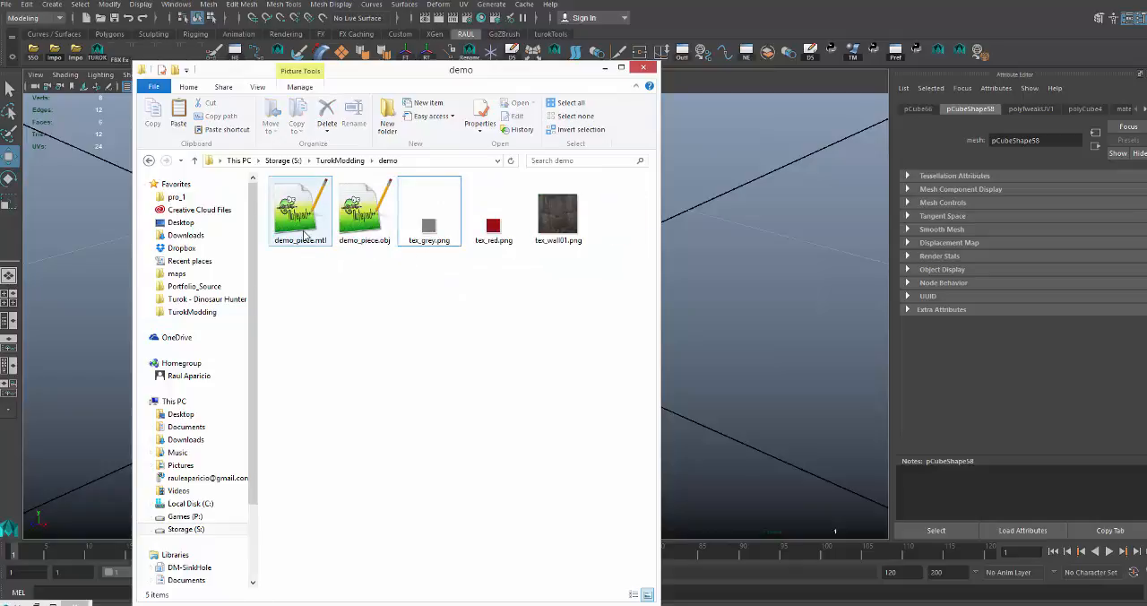
double_click(363, 246)
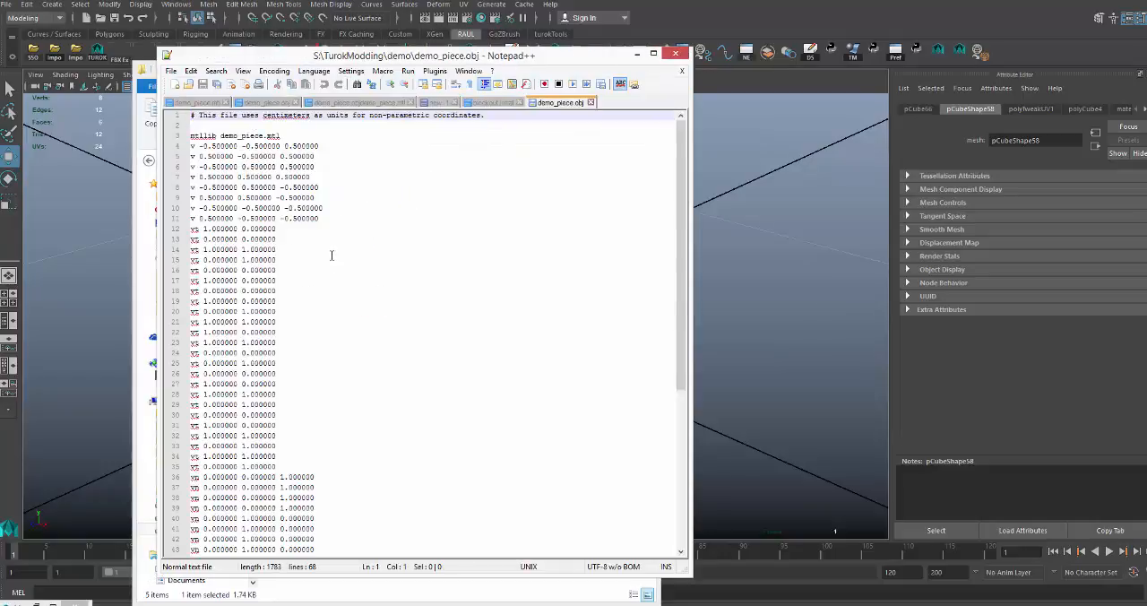
Examine the usemtl line near the end of demo_piece.obj and the material name assigned to the faces.
scroll(323, 290, down, 7)
scroll(316, 314, down, 2)
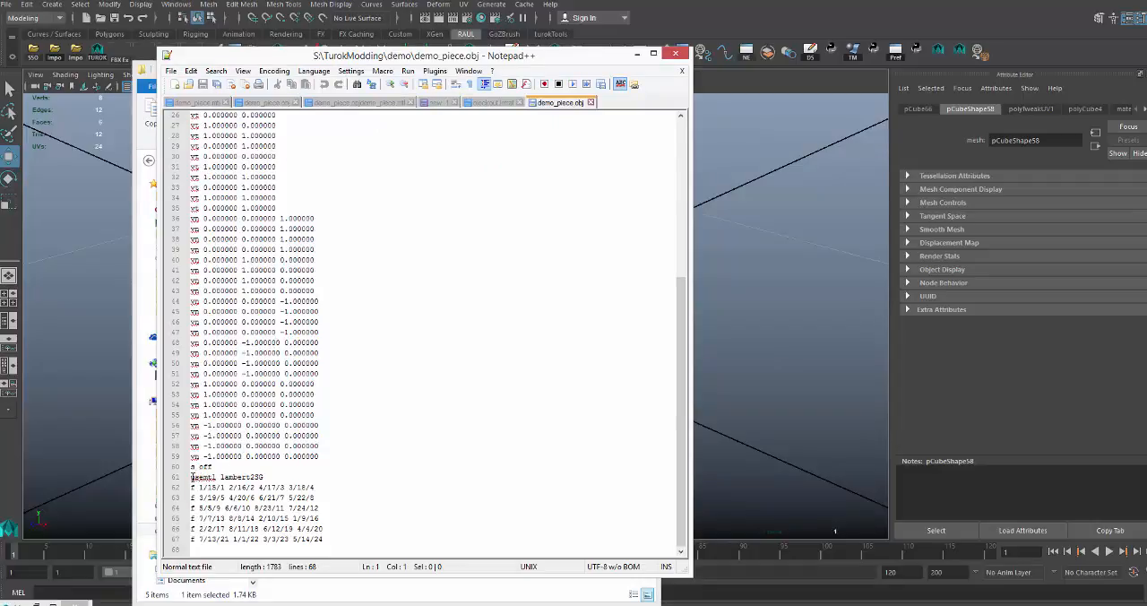
drag(191, 477, 213, 476)
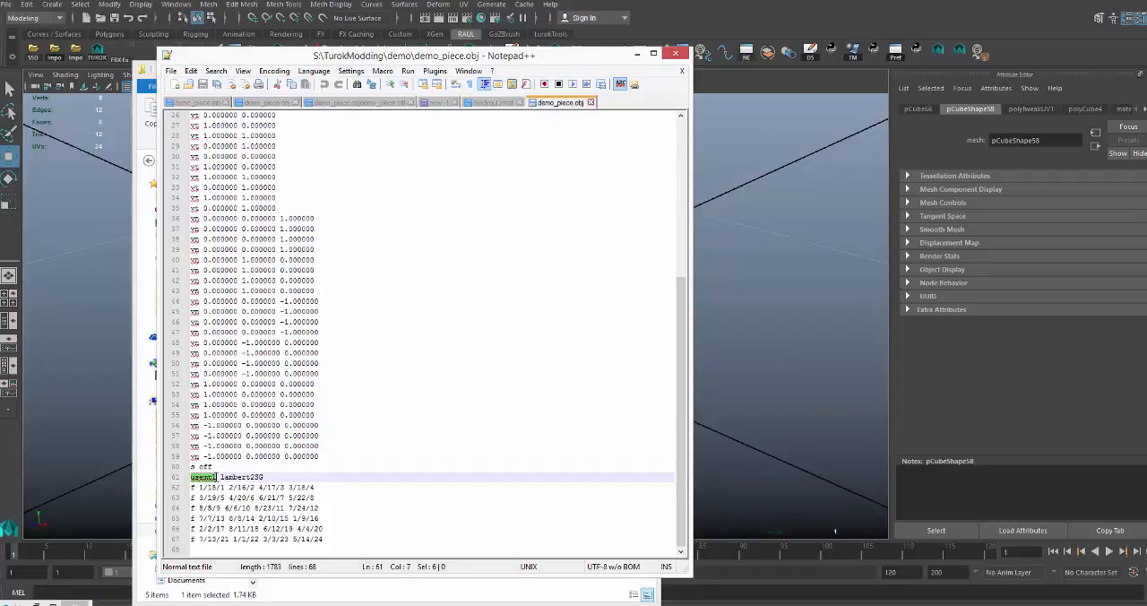
click(220, 476)
drag(221, 477, 266, 476)
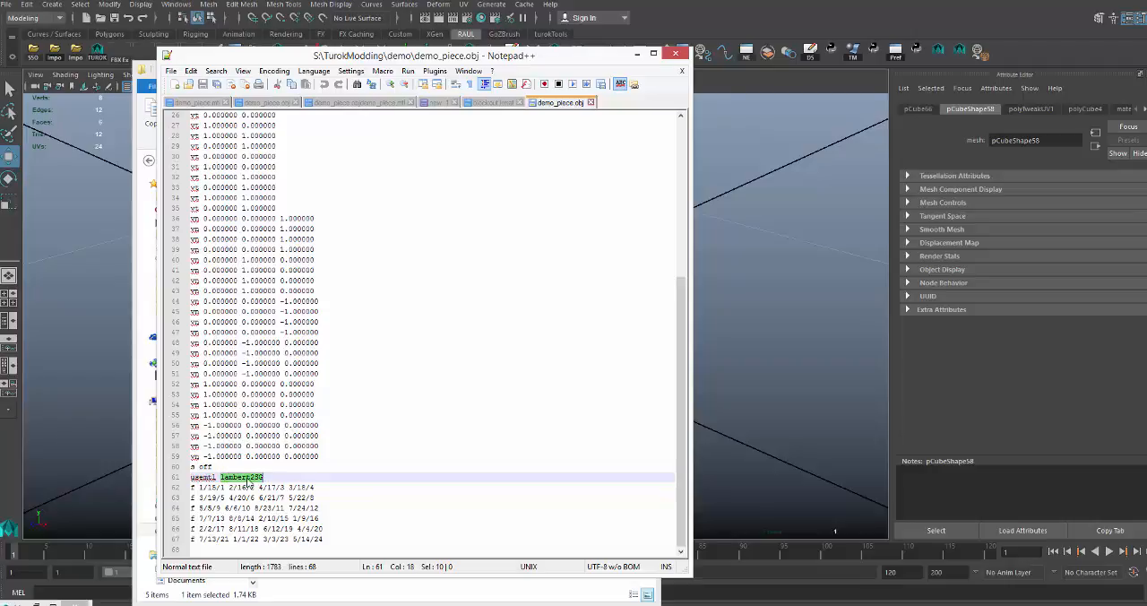
click(246, 481)
Switch back to Maya, select the textured cube and open the Hypershade.
click(776, 356)
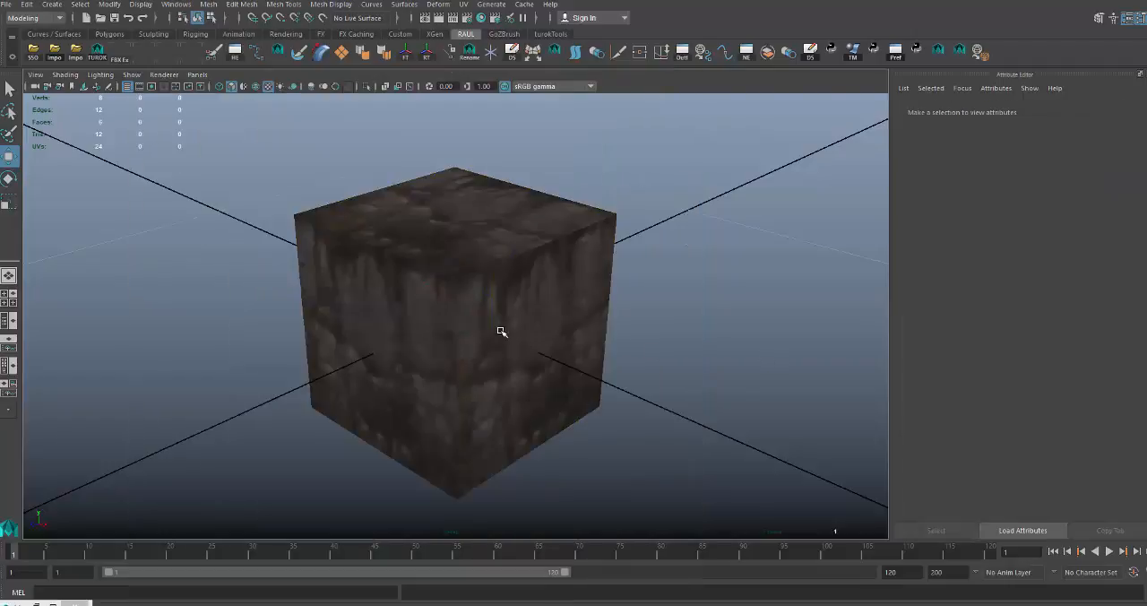
click(502, 332)
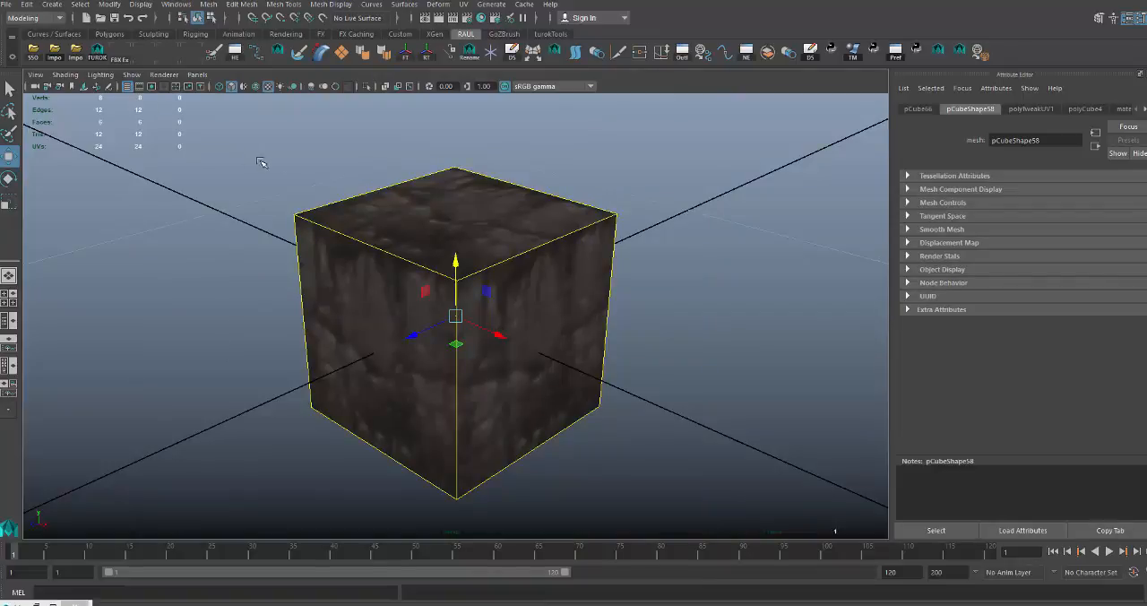
click(482, 18)
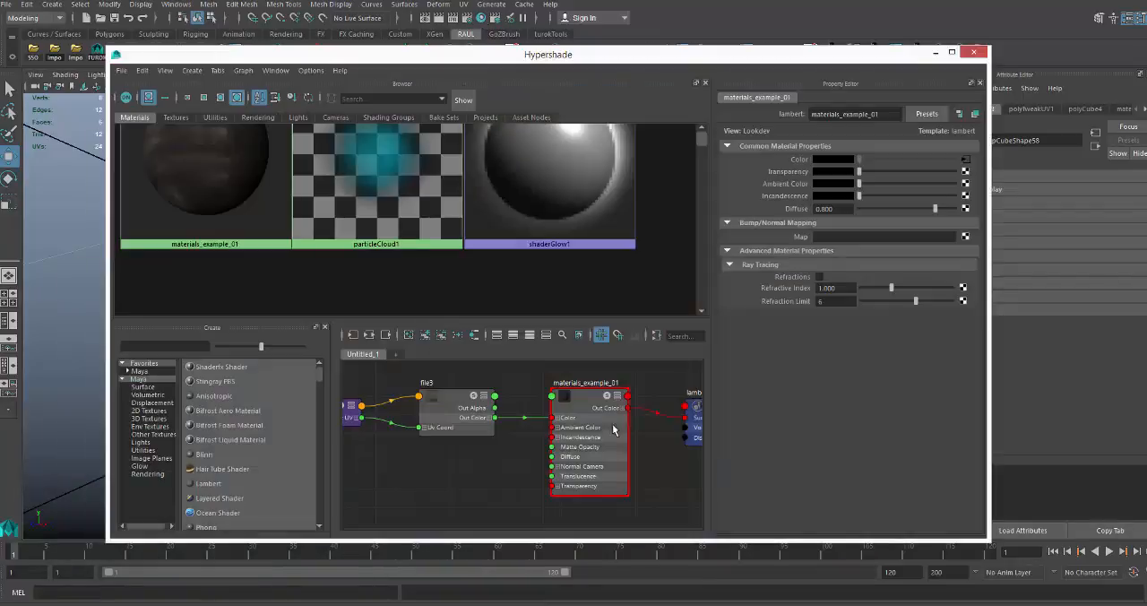
Rename the lambert2SG shading group connected to the wall material as materials_example_02.
alt+middle_drag(626, 394, 532, 417)
scroll(524, 419, up, 3)
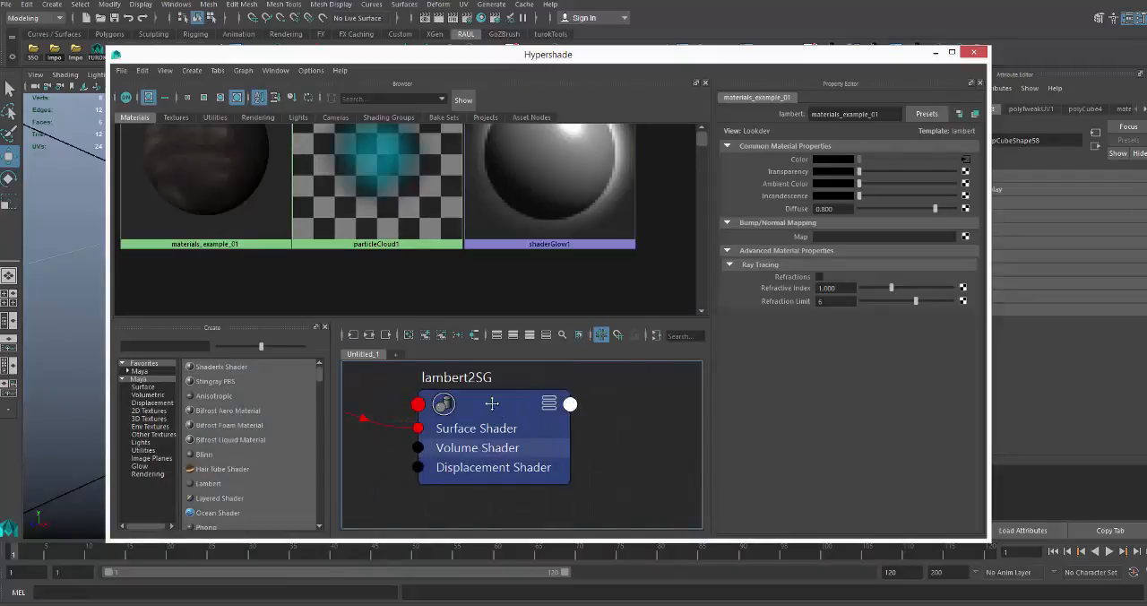
drag(492, 403, 495, 412)
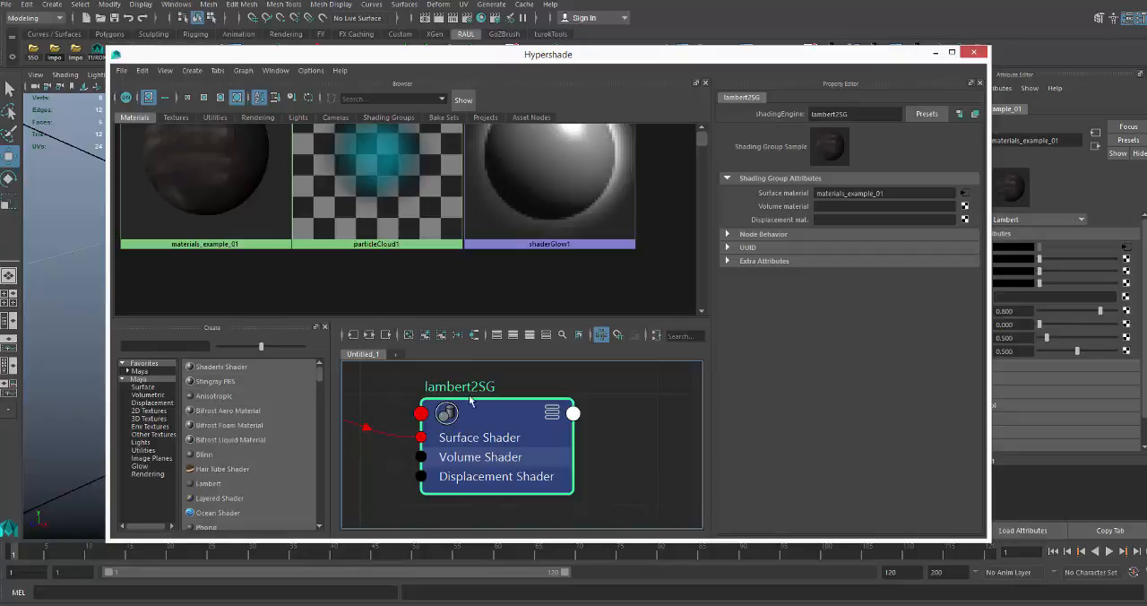
double_click(856, 114)
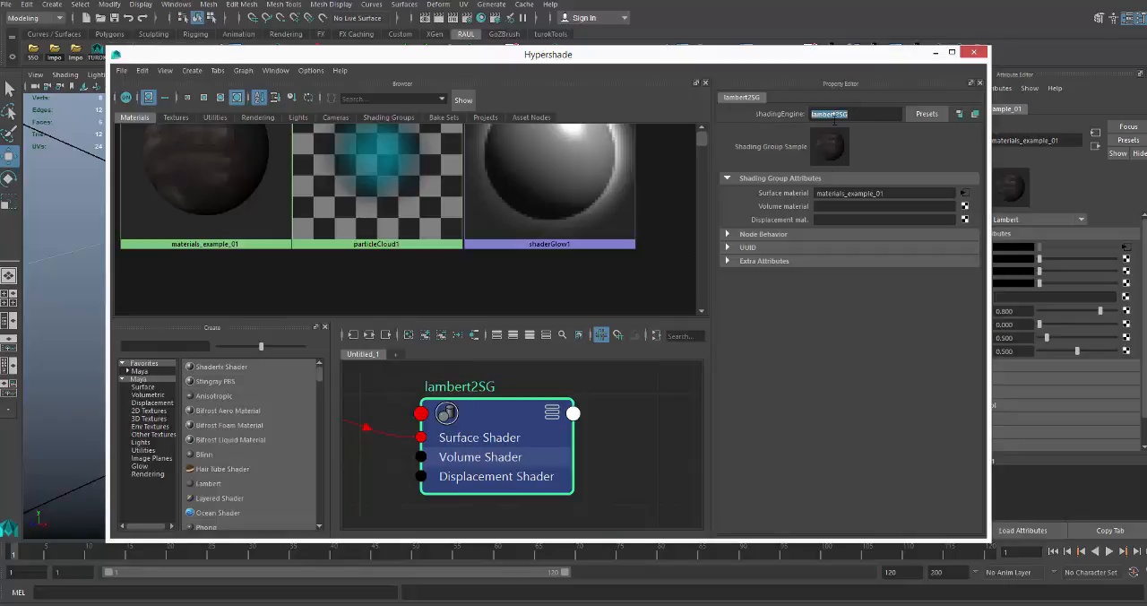
text(materials_example_0)
key(Return)
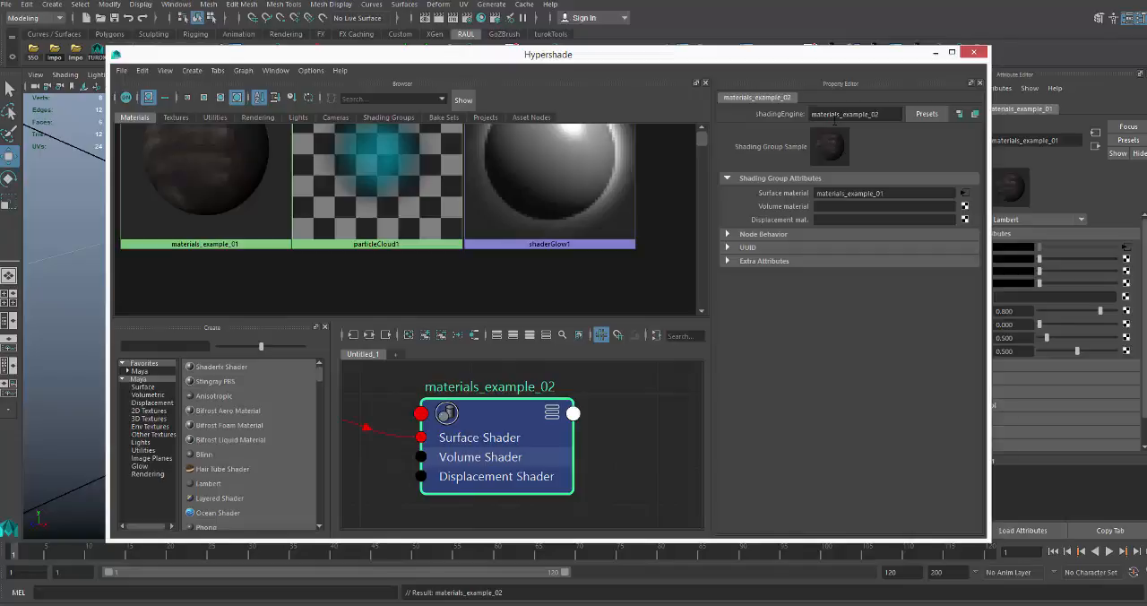
Rename the lambert material feeding the shading group as example_02 and close the Hypershade.
scroll(513, 389, down, 2)
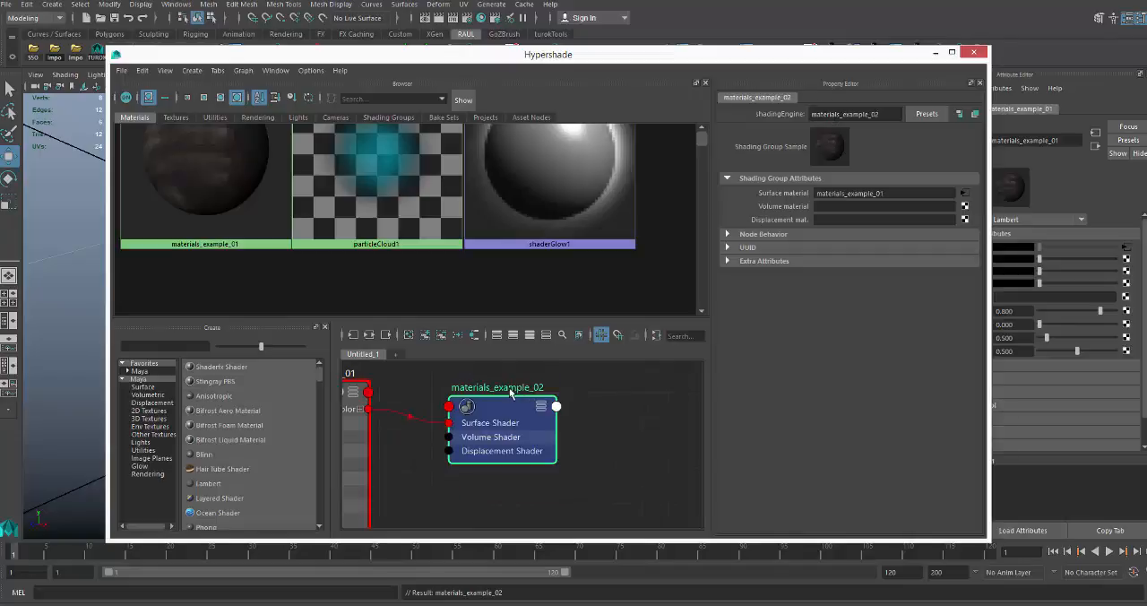
alt+middle_drag(481, 392, 589, 410)
click(432, 408)
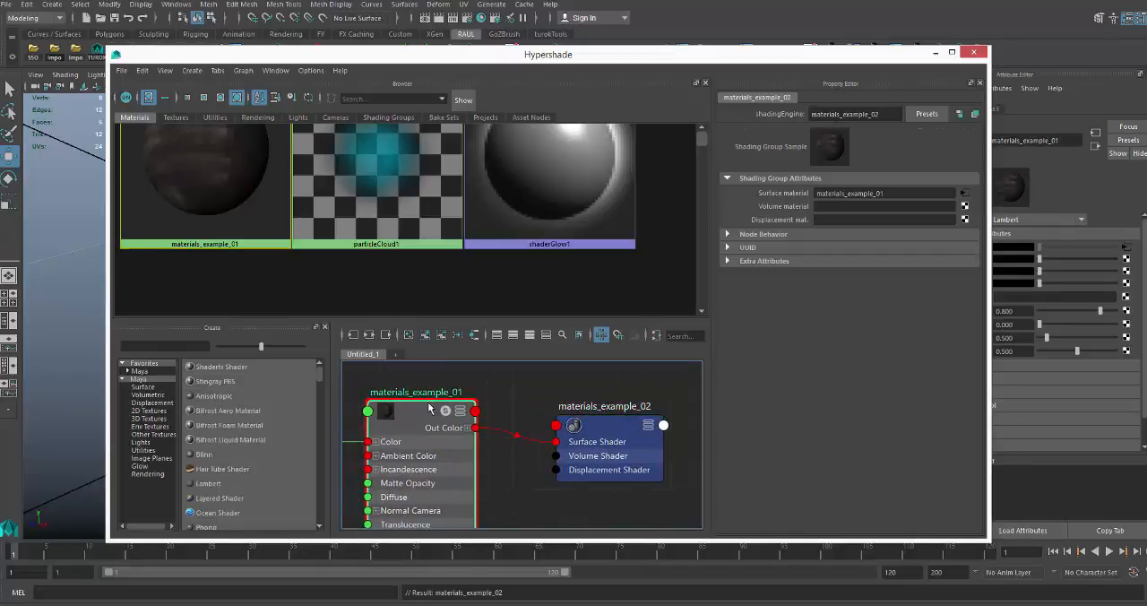
drag(842, 114, 803, 120)
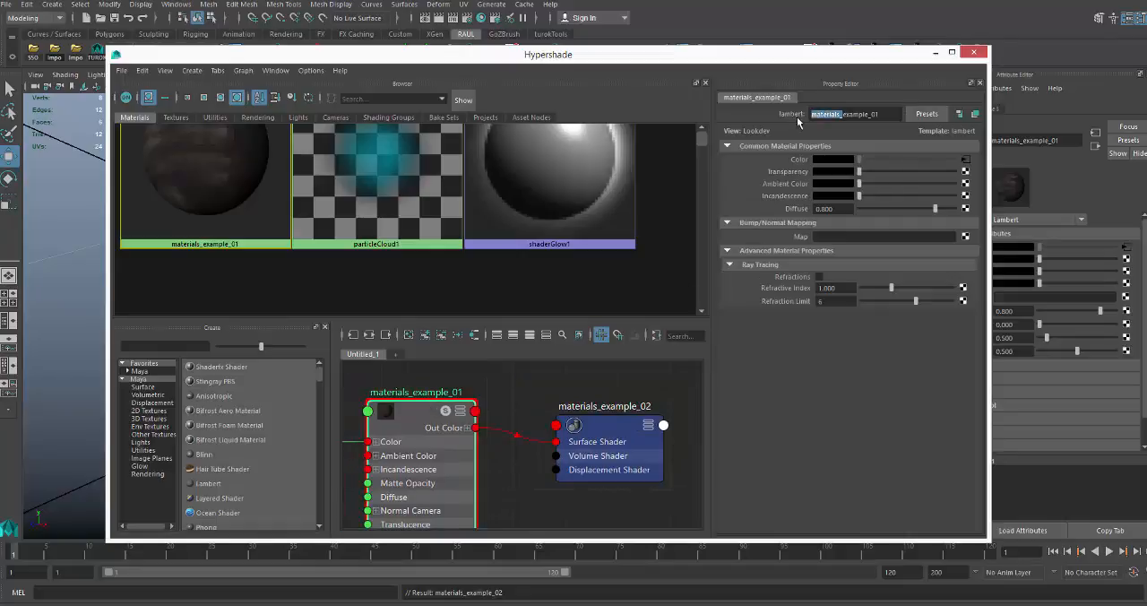
key(BackSpace)
key(Return)
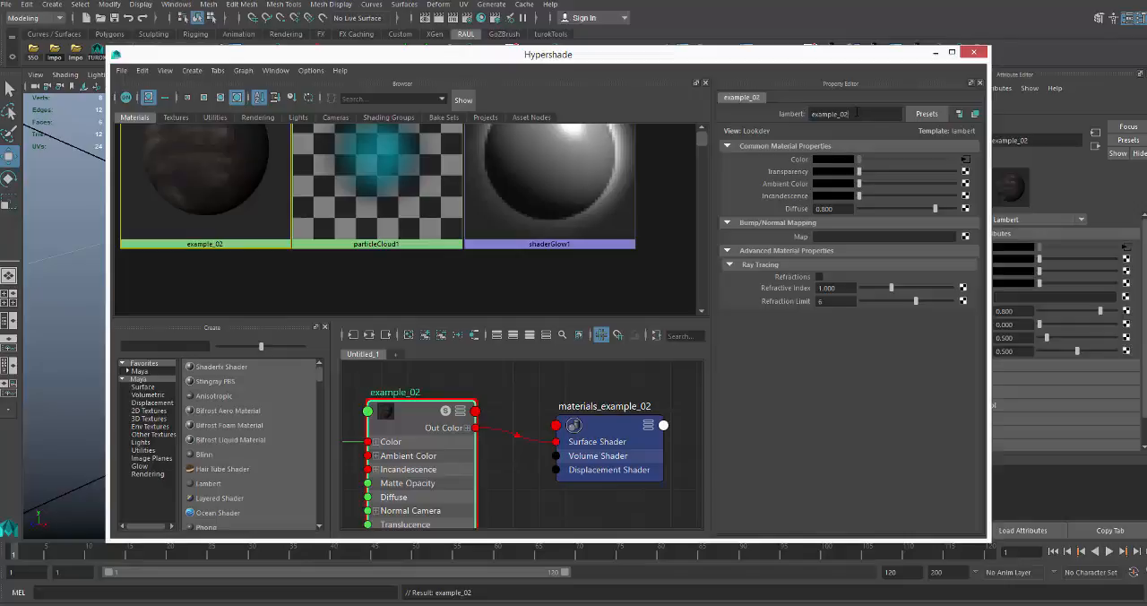
click(538, 398)
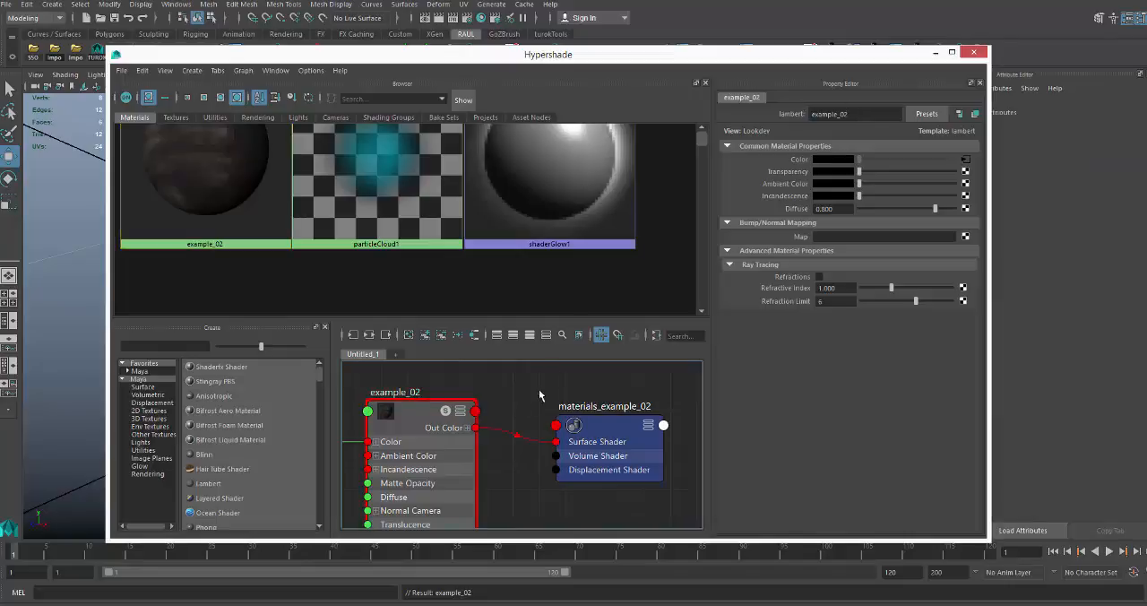
click(973, 52)
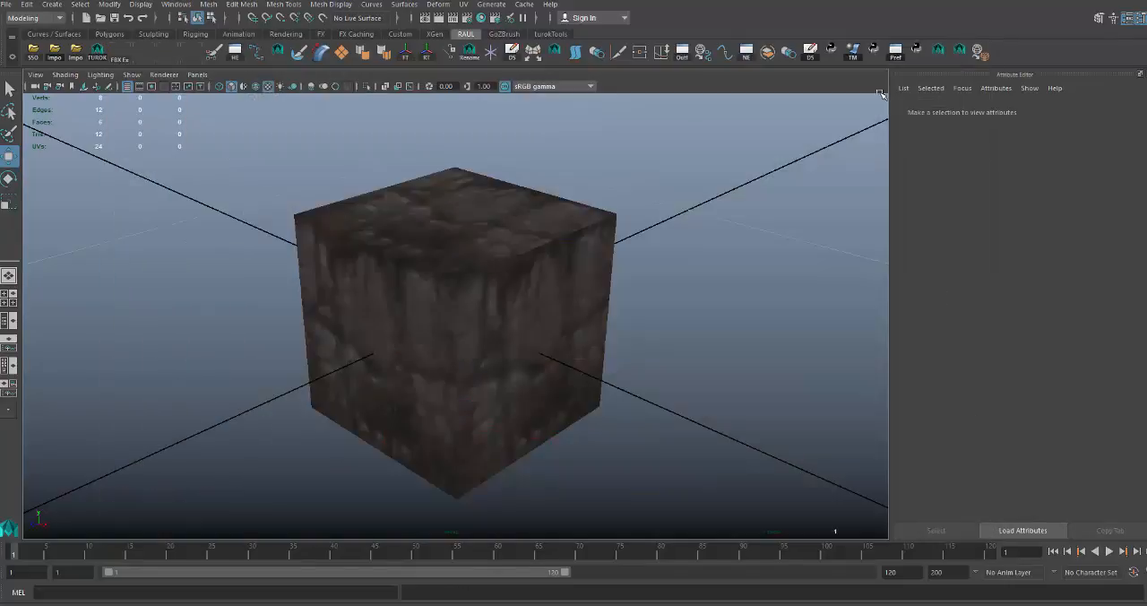
Select the cube and export it in OBJexport format to the TurokModding/demo folder, overwriting demo_piece.obj.
click(464, 240)
click(6, 5)
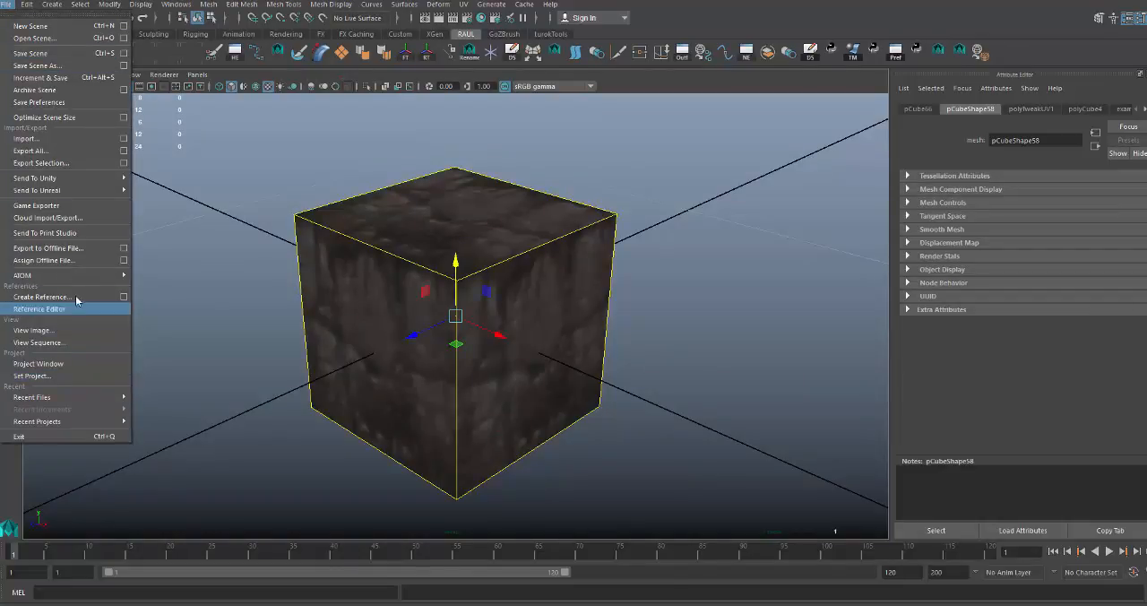
mouse_move(66, 189)
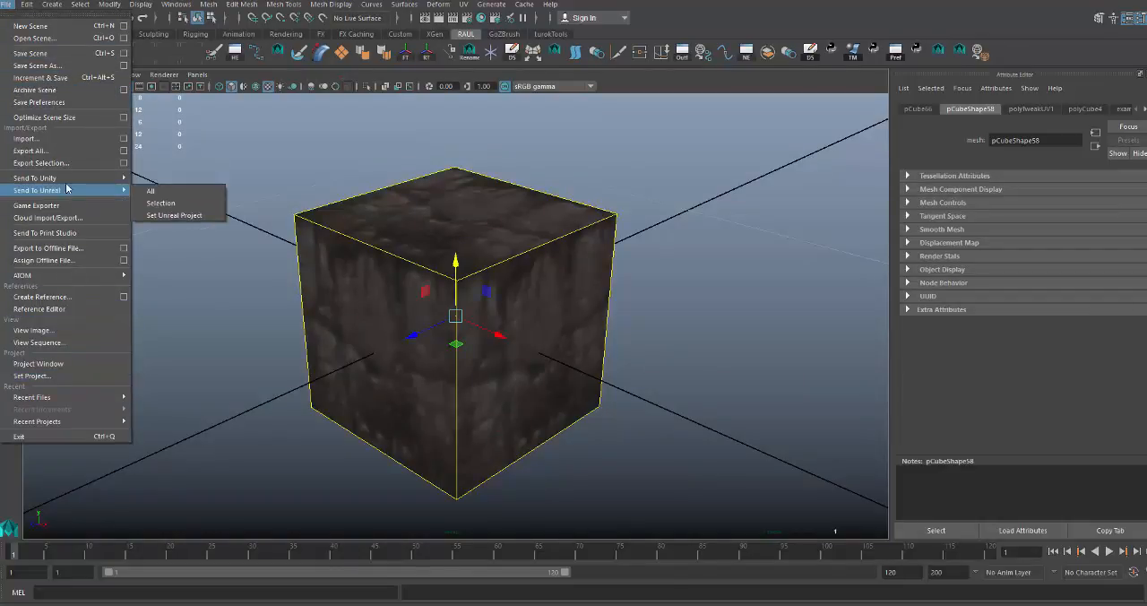
click(40, 162)
click(192, 97)
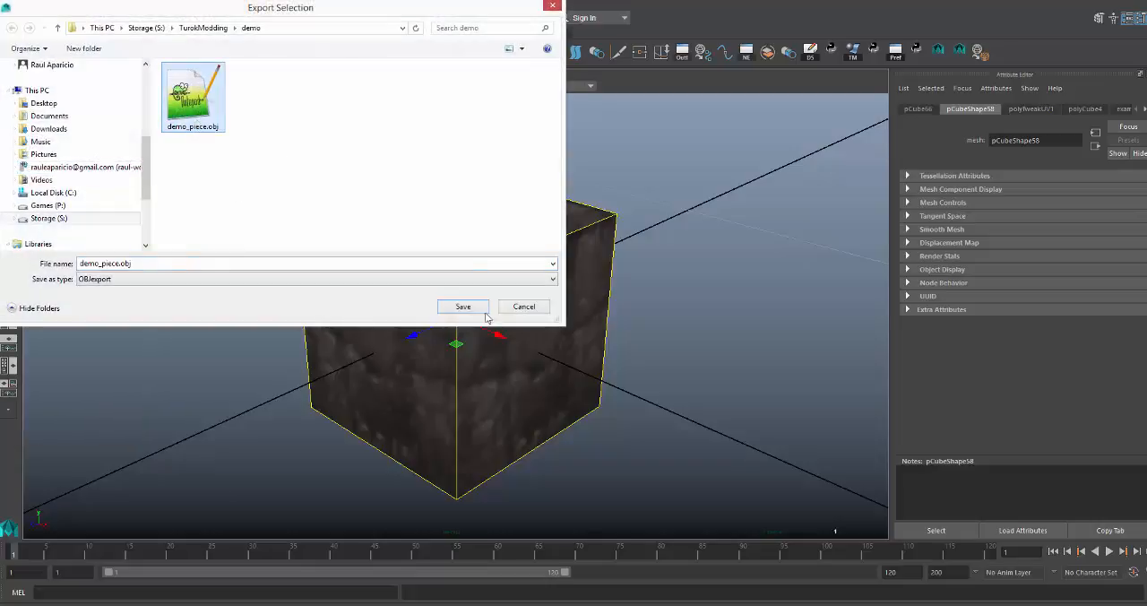
click(463, 307)
click(600, 311)
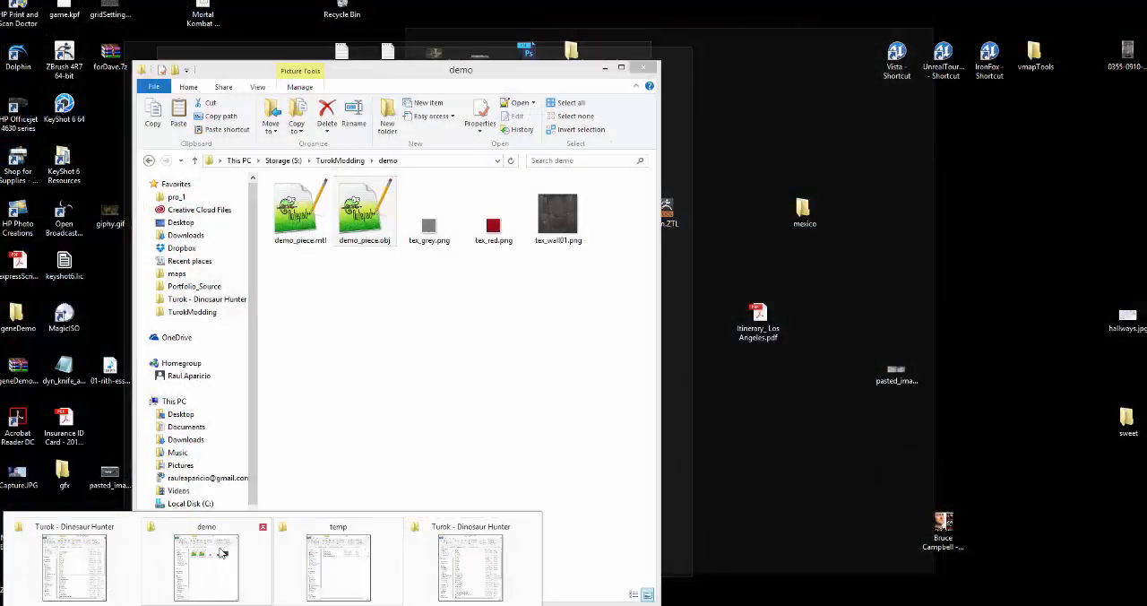
Reopen demo_piece.obj from the demo folder in Notepad++ and check the material name on its usemtl line.
click(222, 552)
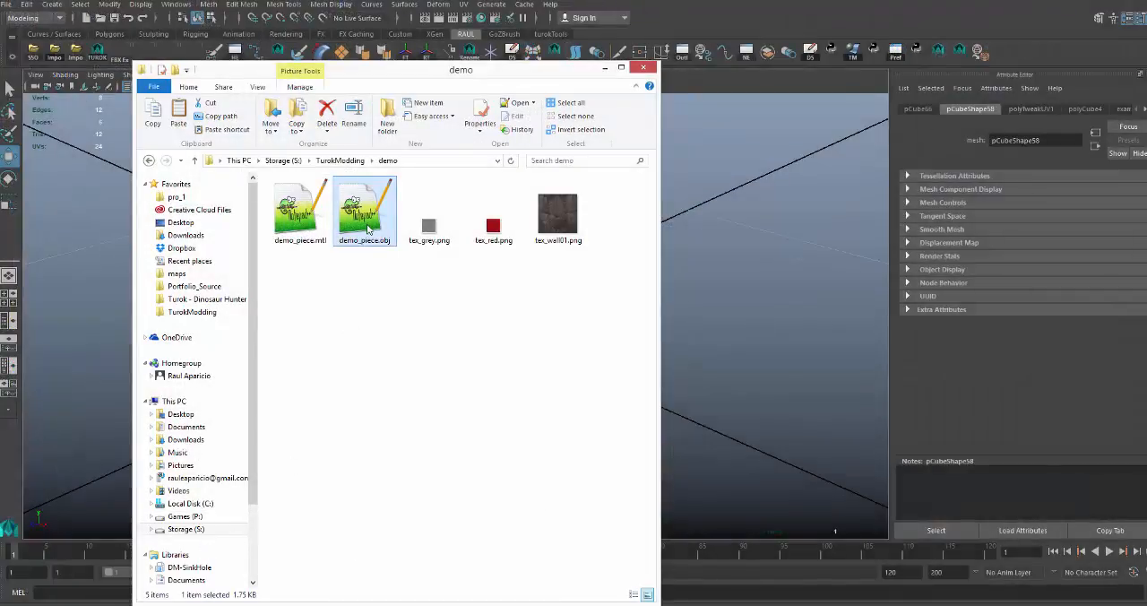
double_click(368, 227)
click(591, 359)
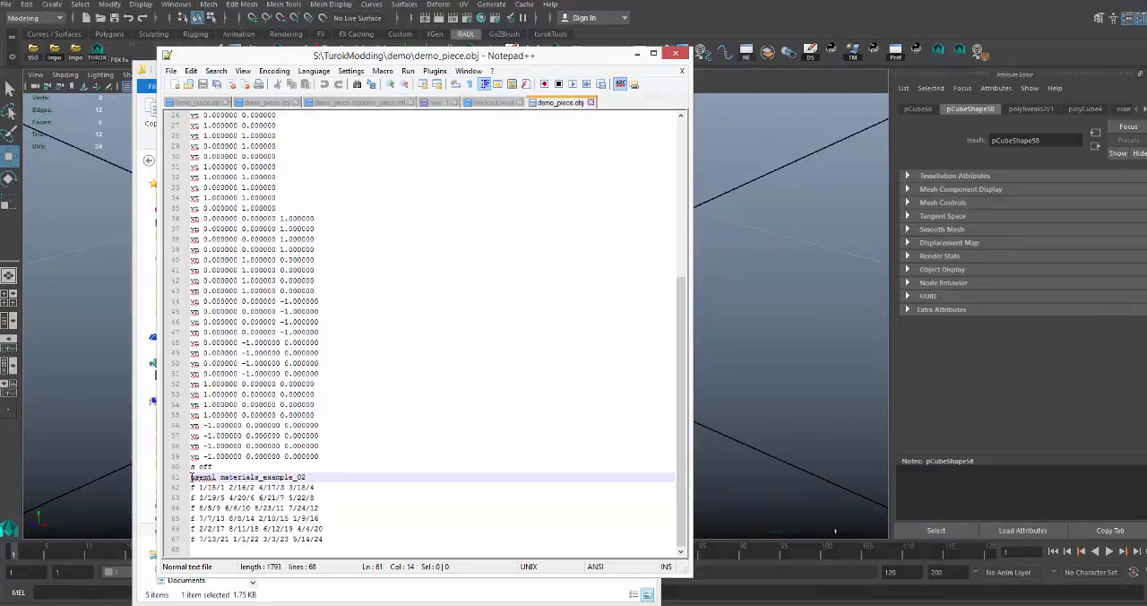
drag(191, 477, 308, 478)
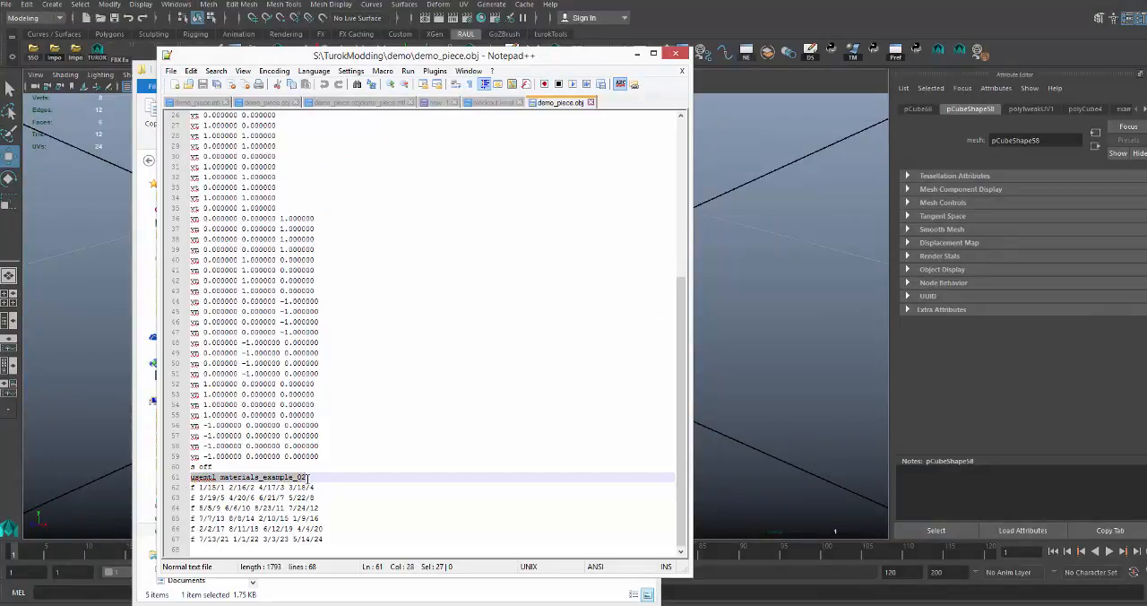
scroll(308, 486, up, 4)
scroll(305, 490, down, 4)
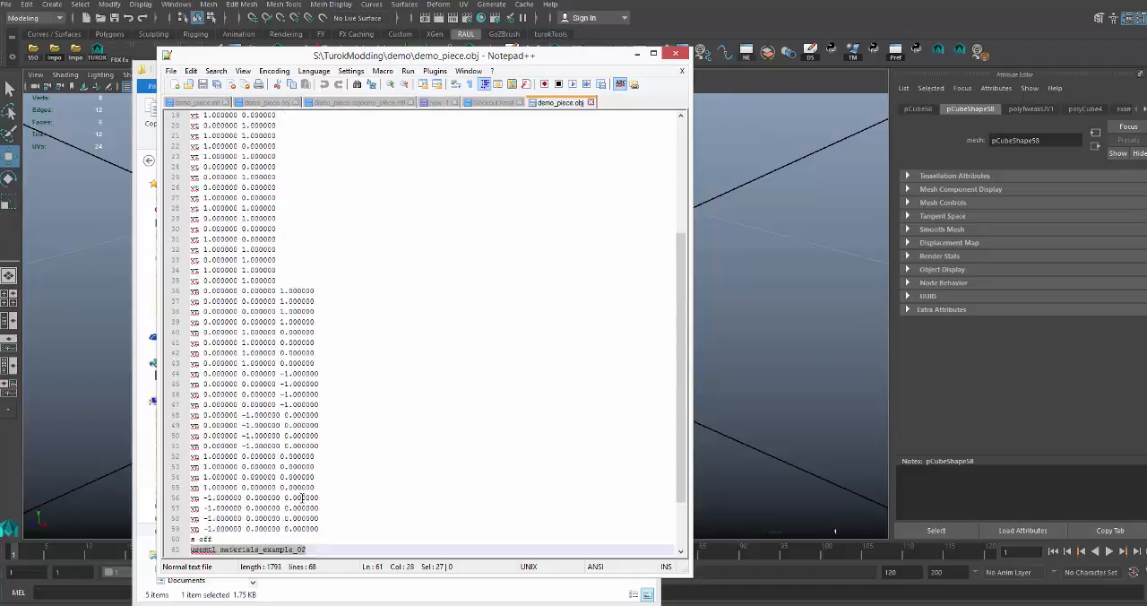
click(237, 486)
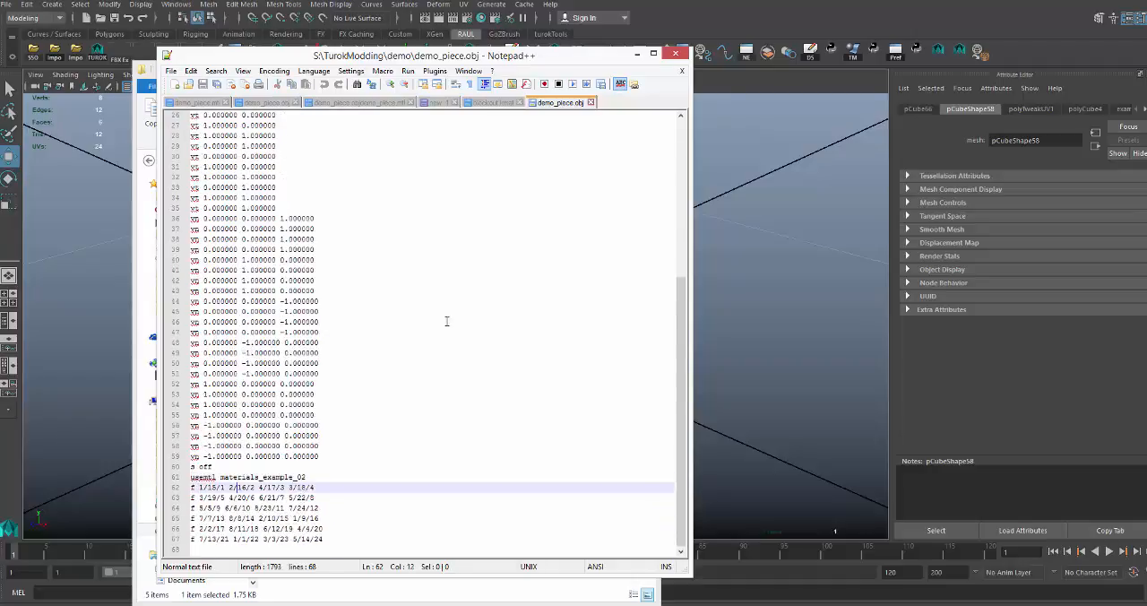
Open demo_piece.mtl from the demo folder and delete the initialShadingGroup, materials__blockout__grey and materials__blockout__red entries.
click(636, 53)
click(298, 219)
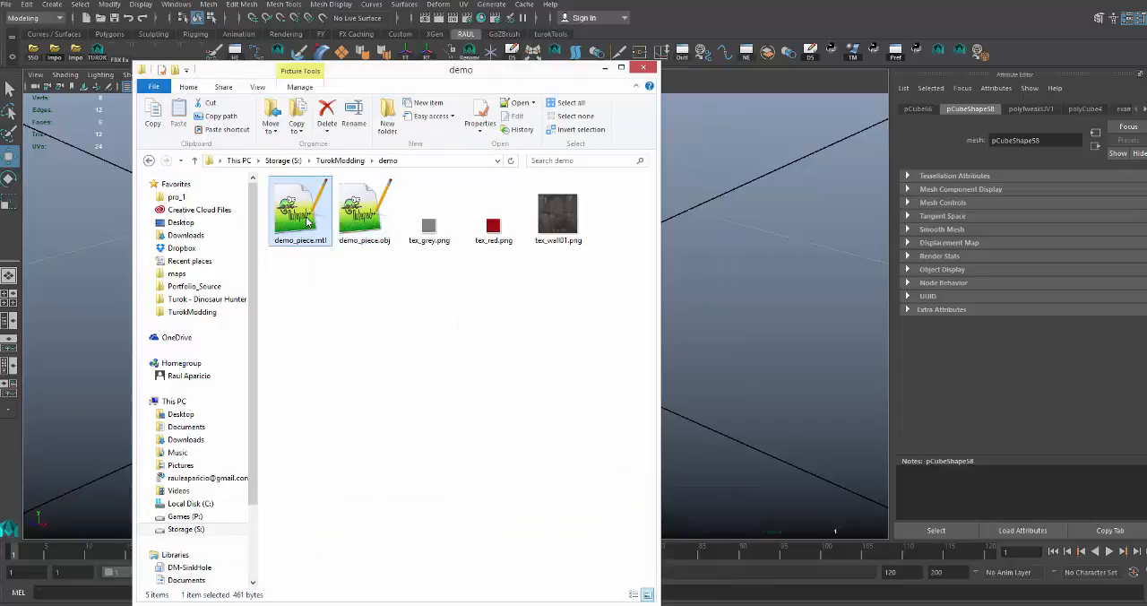
double_click(304, 228)
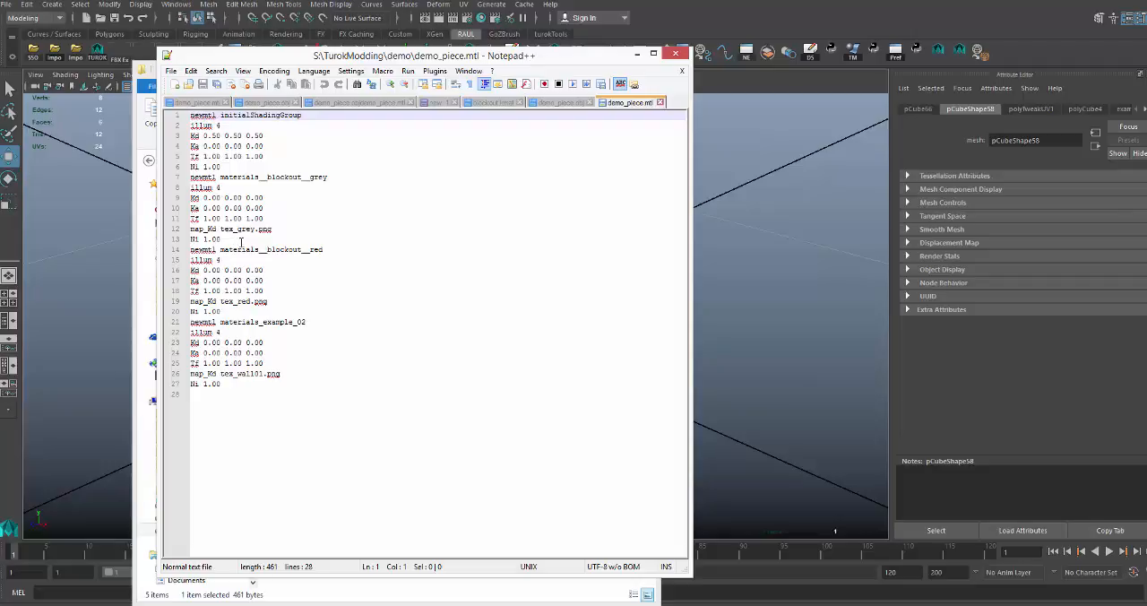
drag(226, 310, 173, 115)
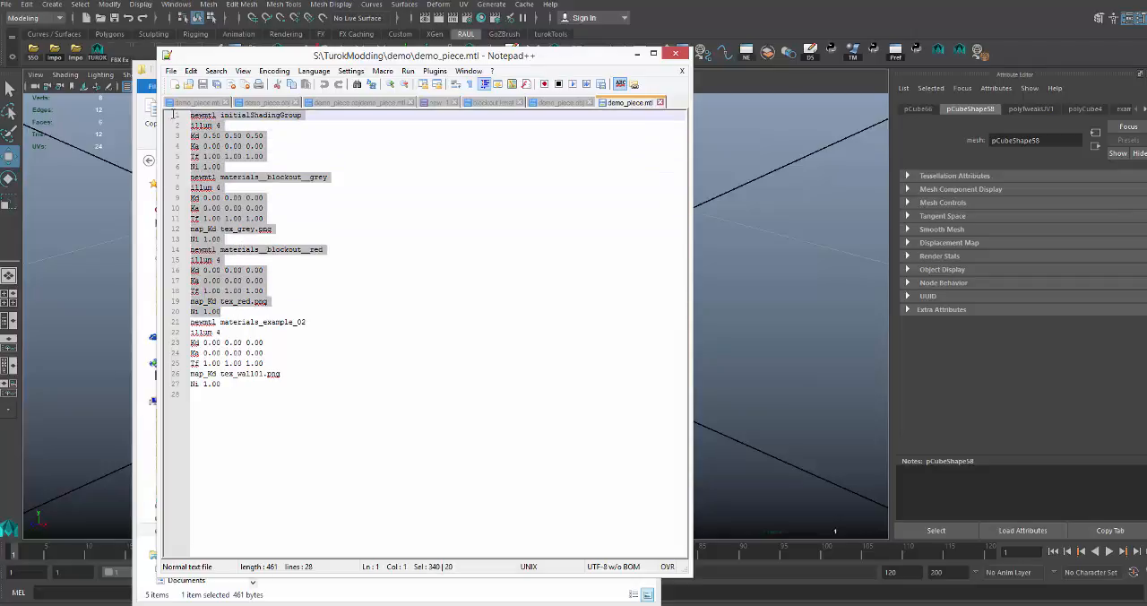
key(Delete)
key(BackSpace)
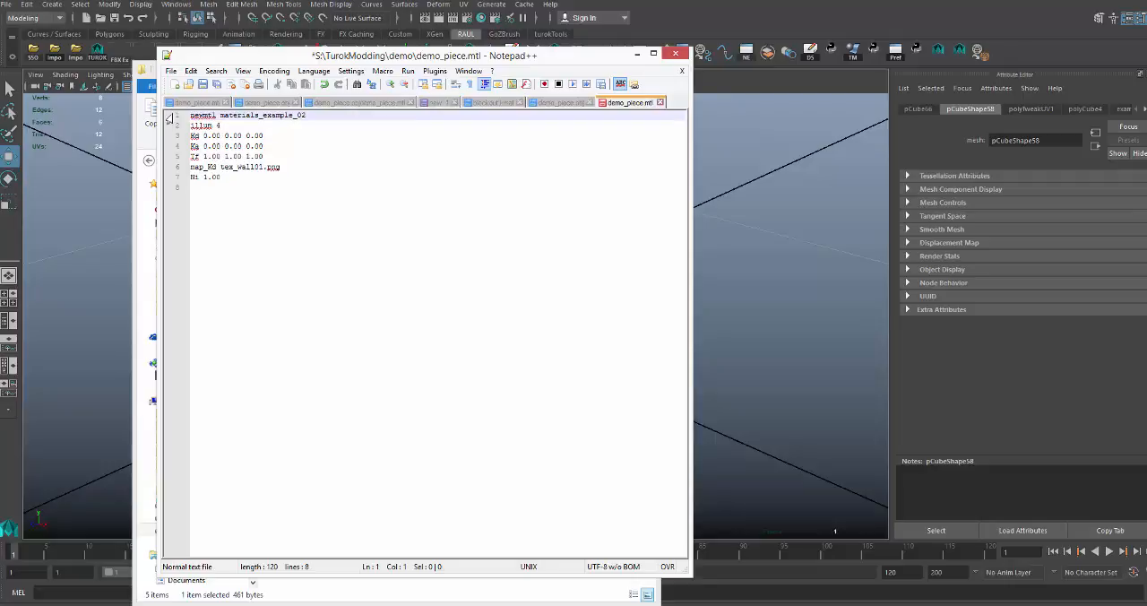
Examine the map_Kd line and the texture file name it references in demo_piece.mtl.
drag(283, 167, 187, 165)
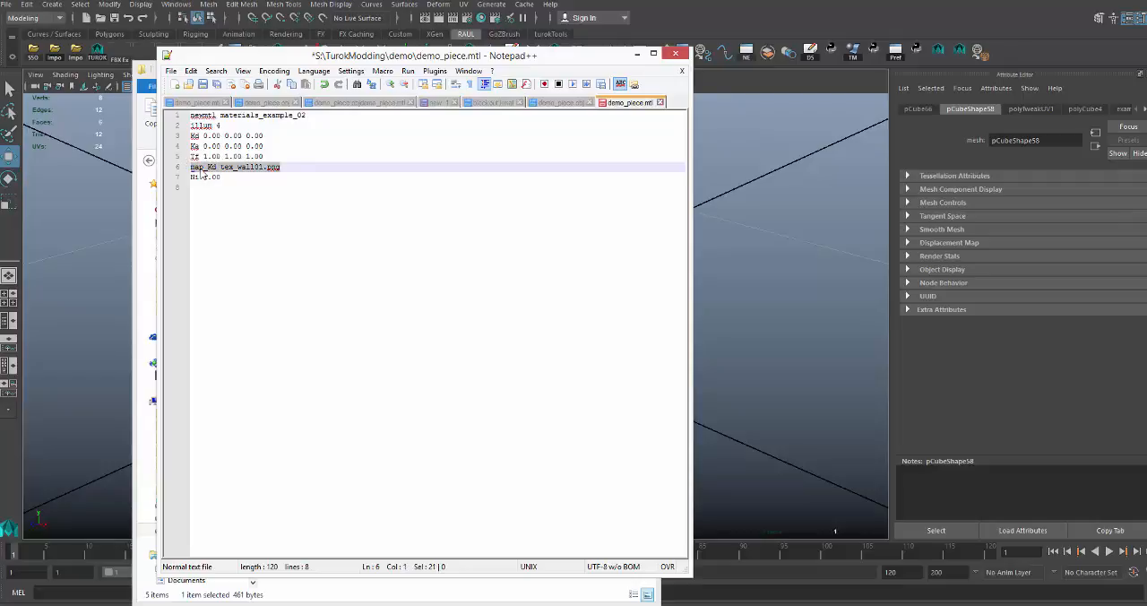
click(233, 168)
drag(221, 168, 283, 168)
click(282, 167)
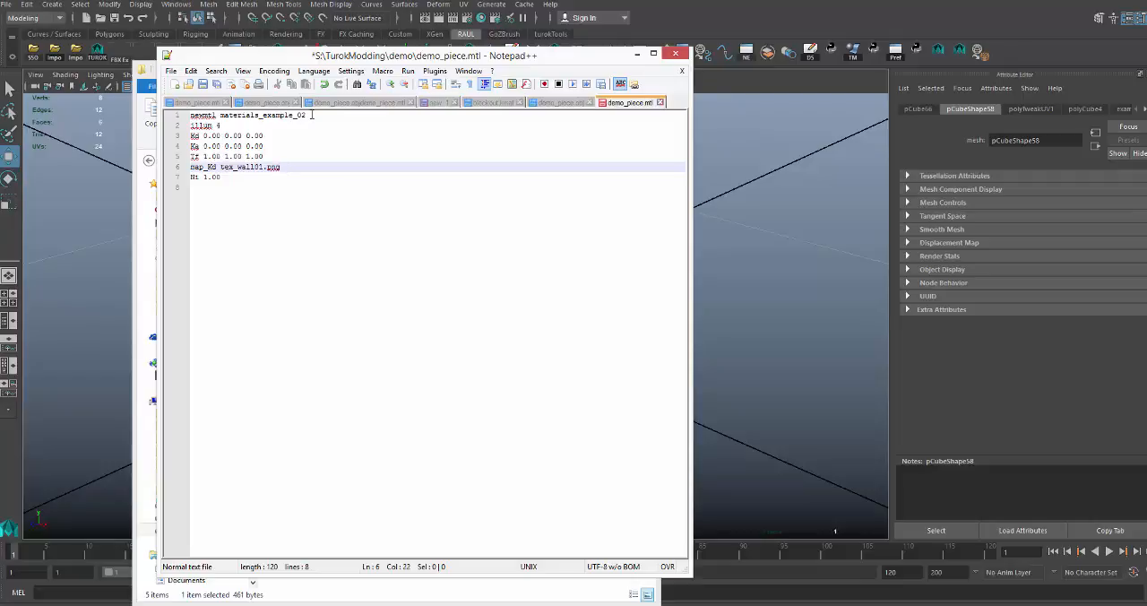
Change the newmtl name in demo_piece.mtl to materials/example/02 and save the file.
drag(310, 115, 185, 115)
click(251, 119)
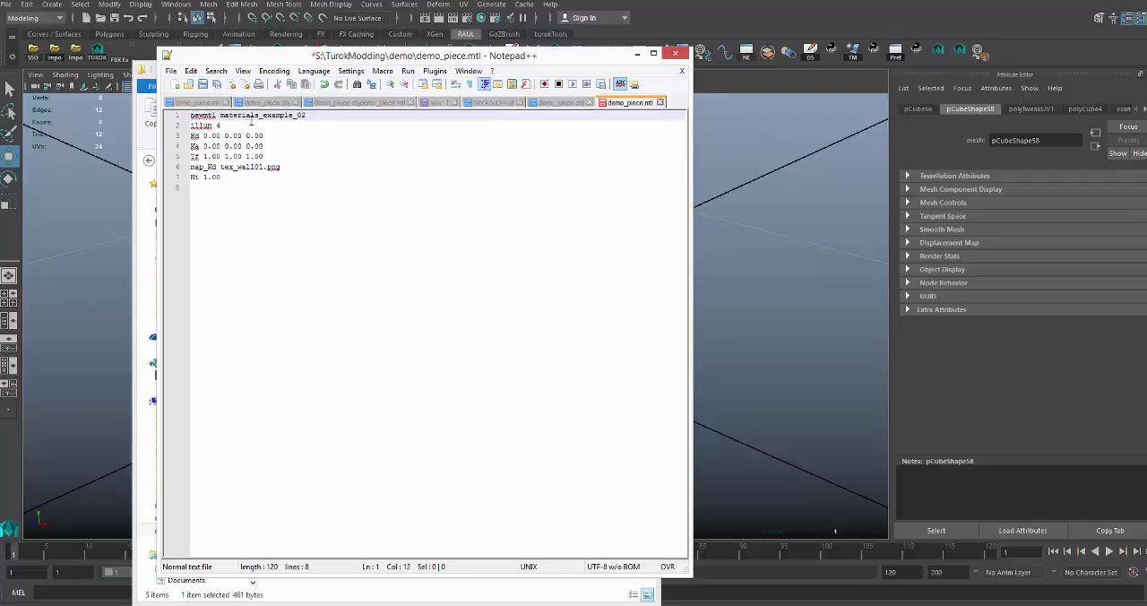
drag(258, 116, 263, 116)
click(313, 187)
key(ctrl+s)
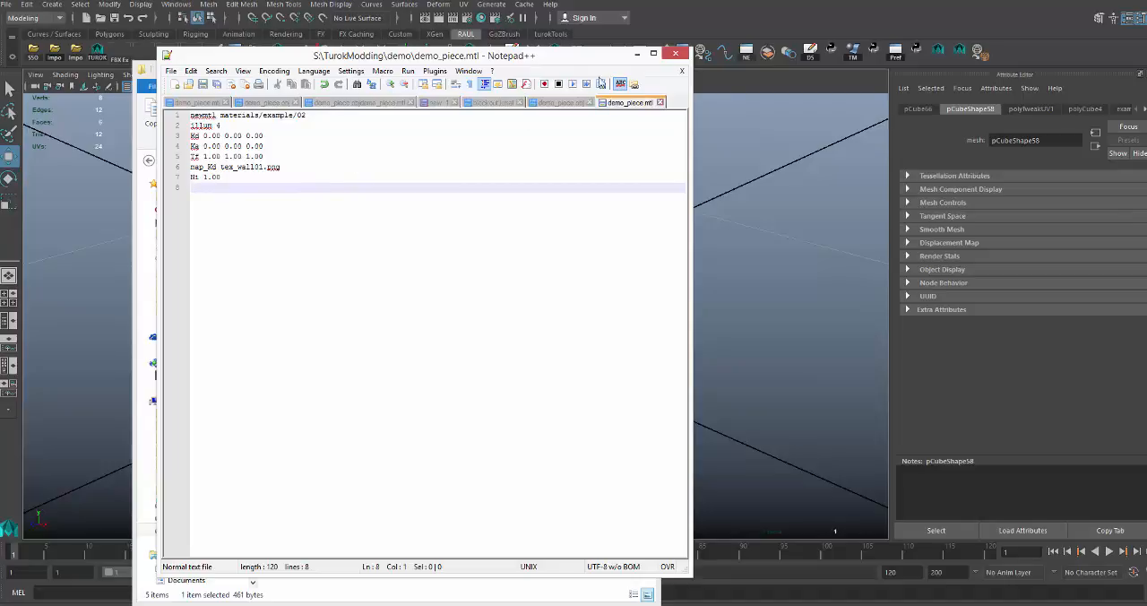
Open demo_piece.obj from the demo folder, correct its usemtl line to materials/example/02, and save the file.
click(636, 55)
click(363, 220)
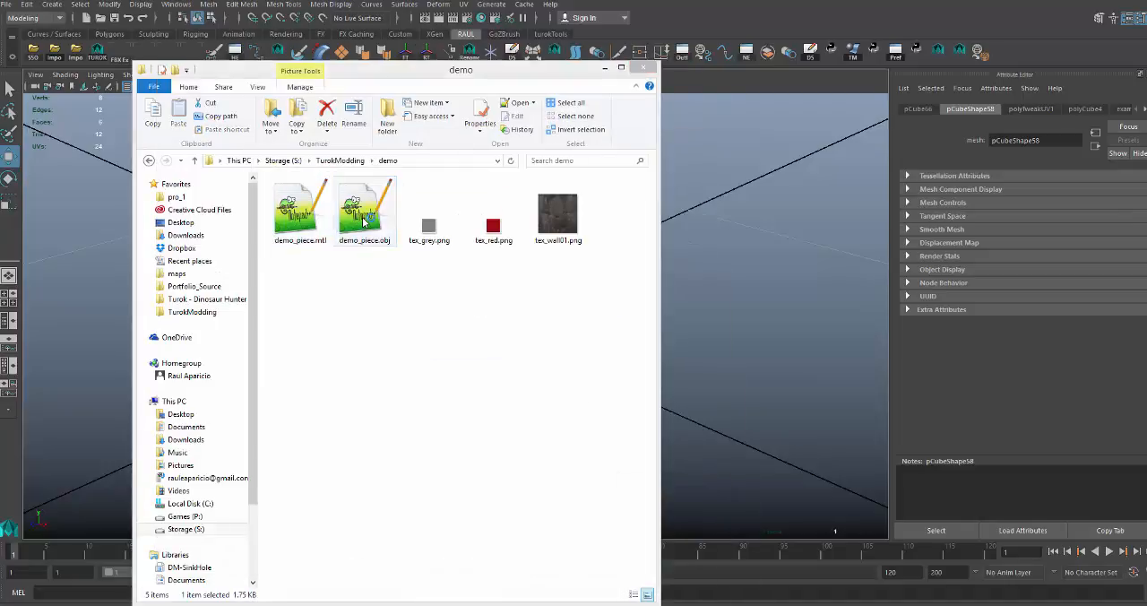
double_click(363, 220)
drag(259, 477, 267, 479)
text(/example/02)
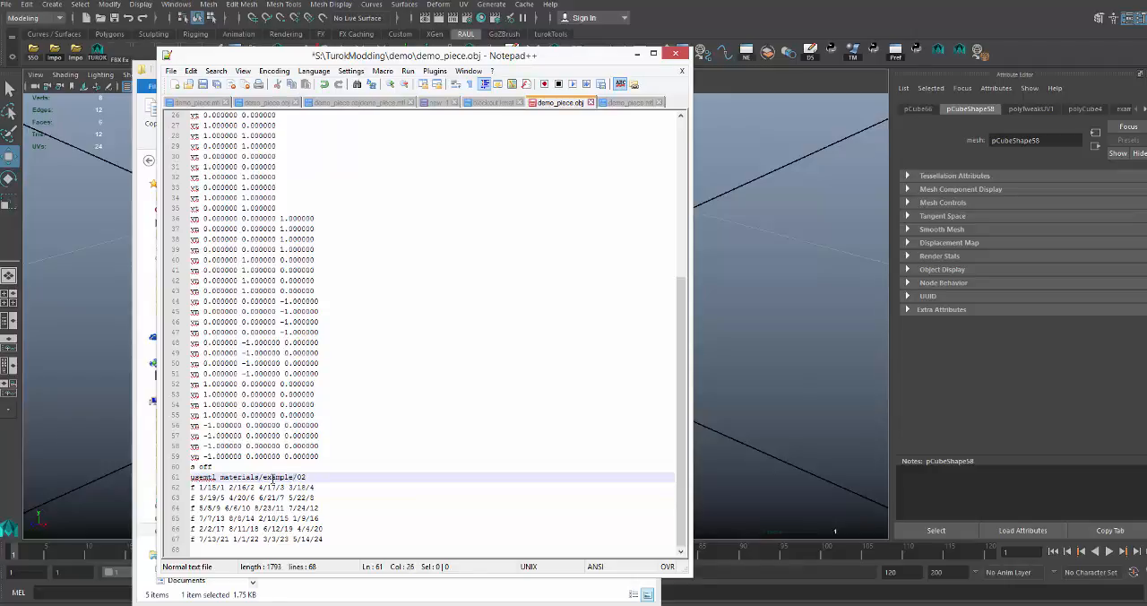
key(ctrl+s)
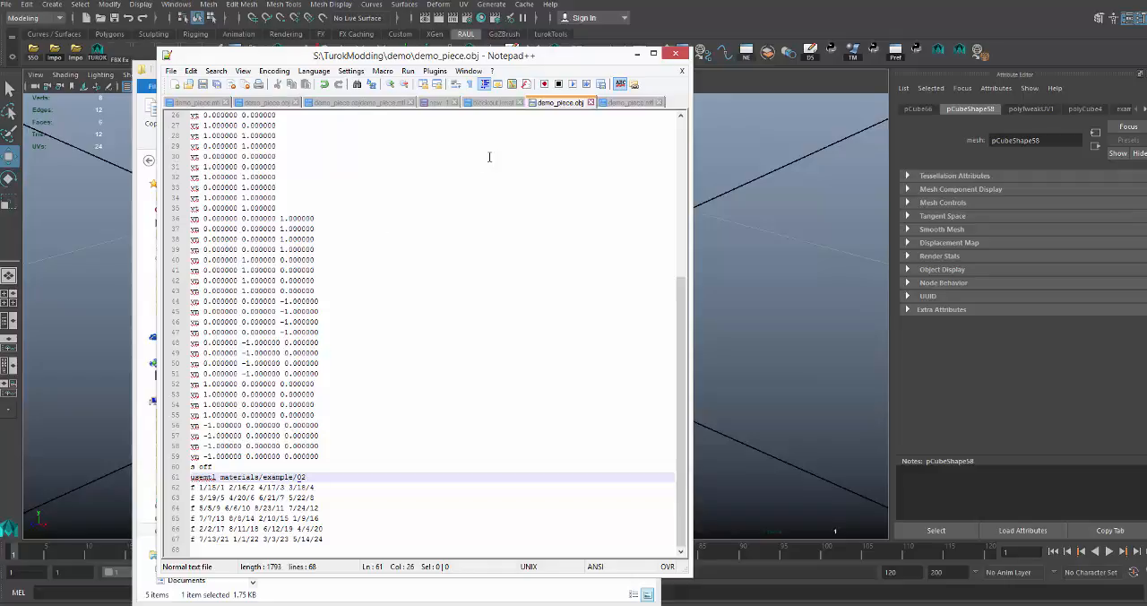
click(637, 55)
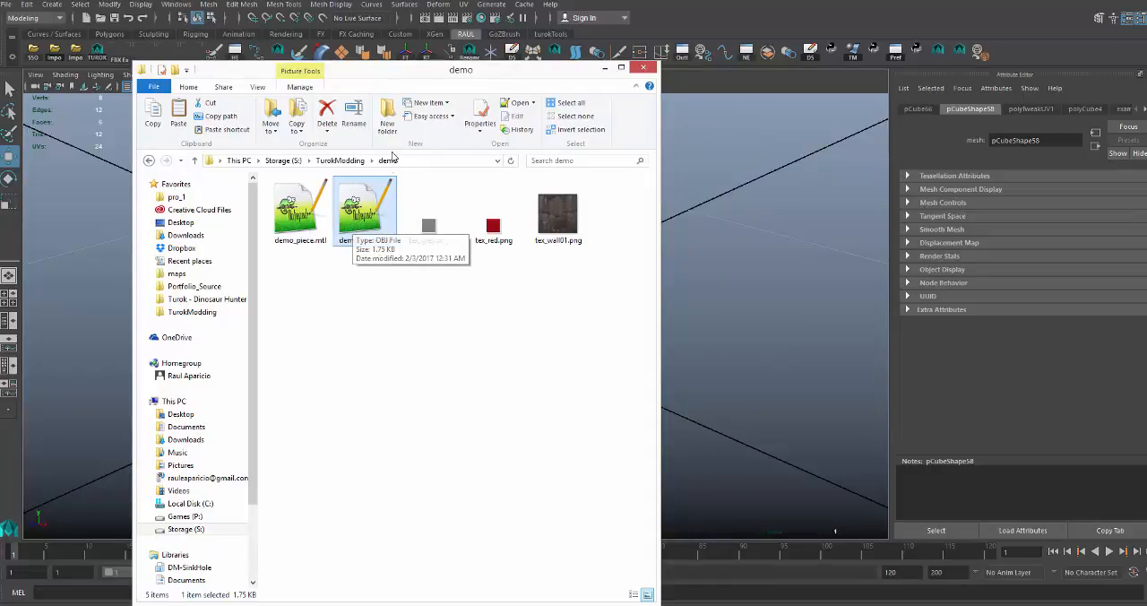
Duplicate demo_piece.mtl in the demo folder and rename the copy demo_piece.objdemo_piece.mtl.
drag(432, 79, 435, 108)
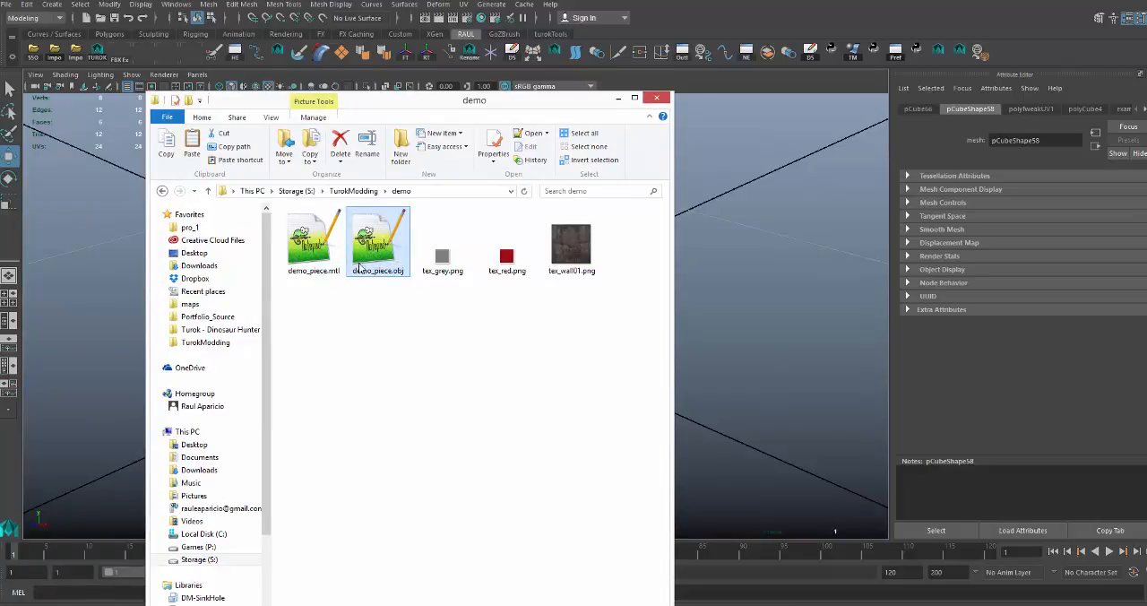
click(329, 261)
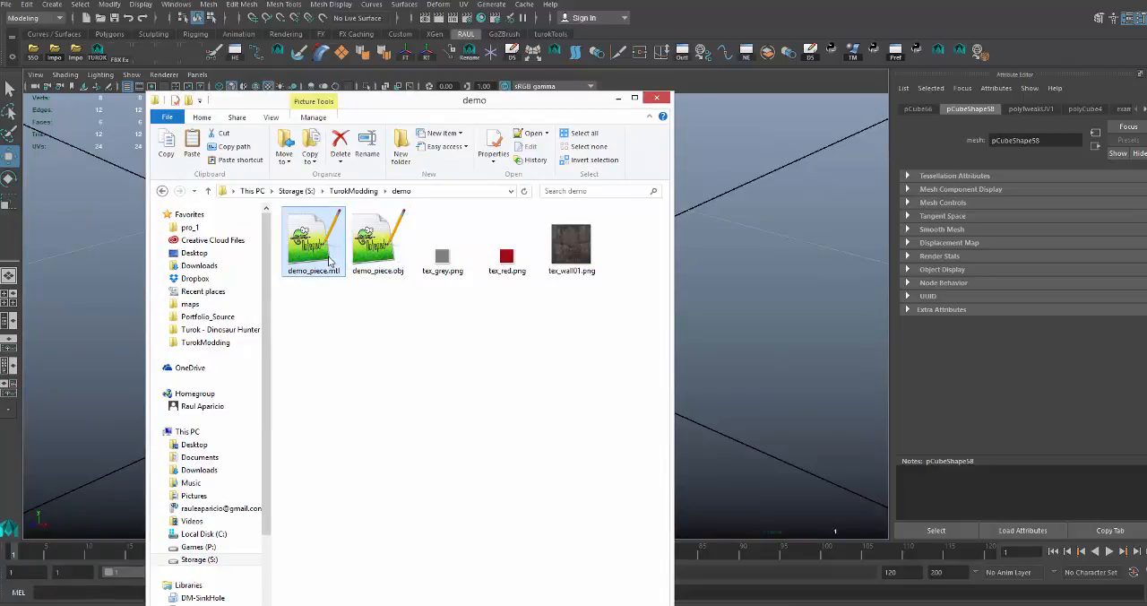
key(ctrl+v)
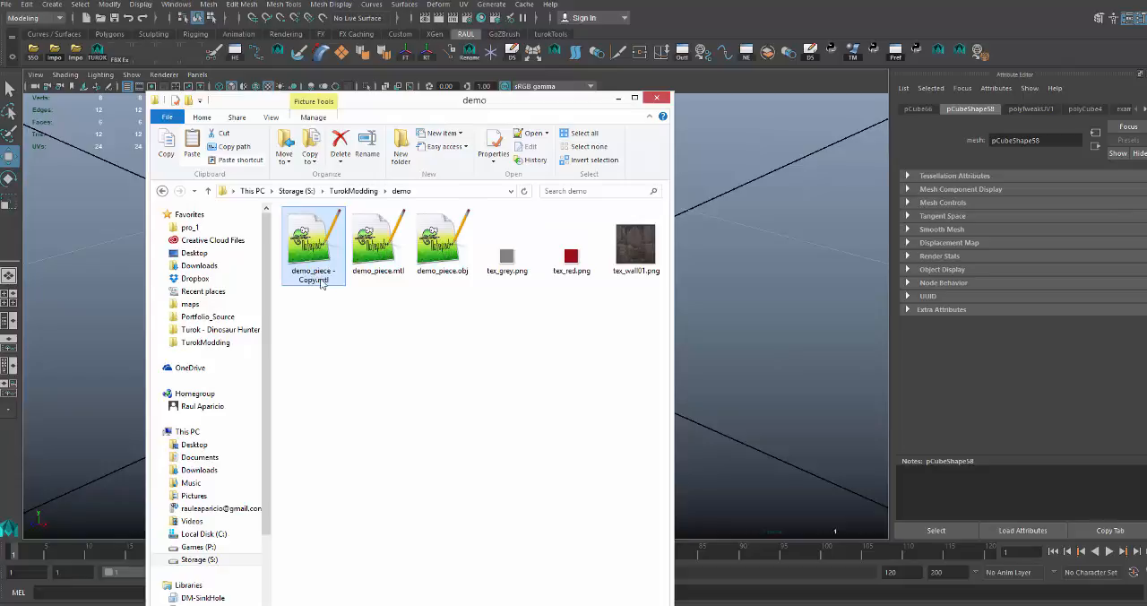
double_click(314, 283)
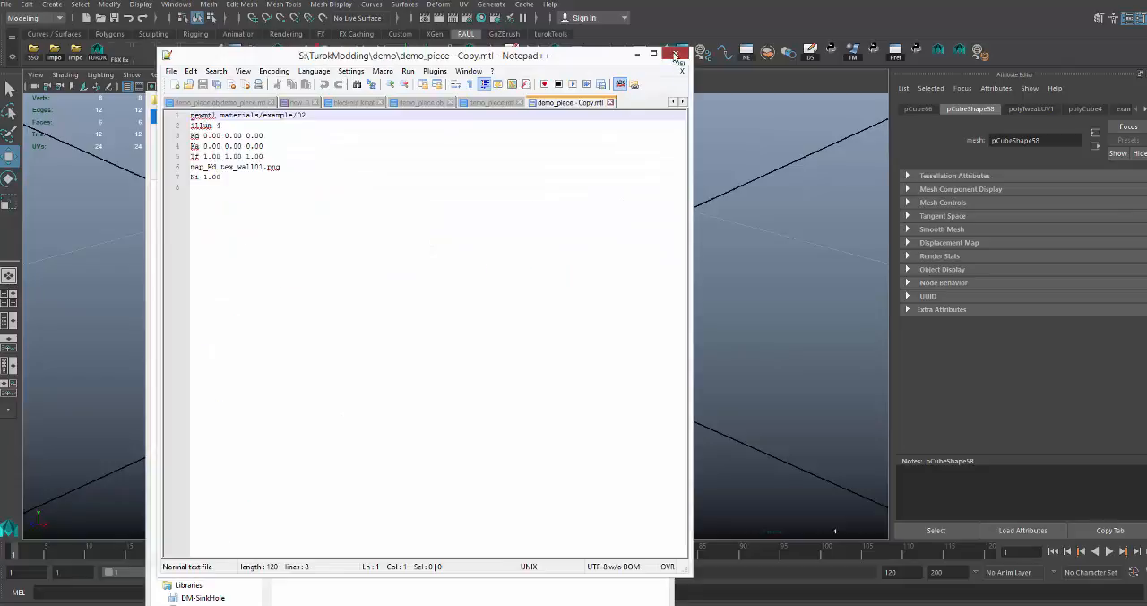
click(674, 54)
click(313, 277)
click(321, 272)
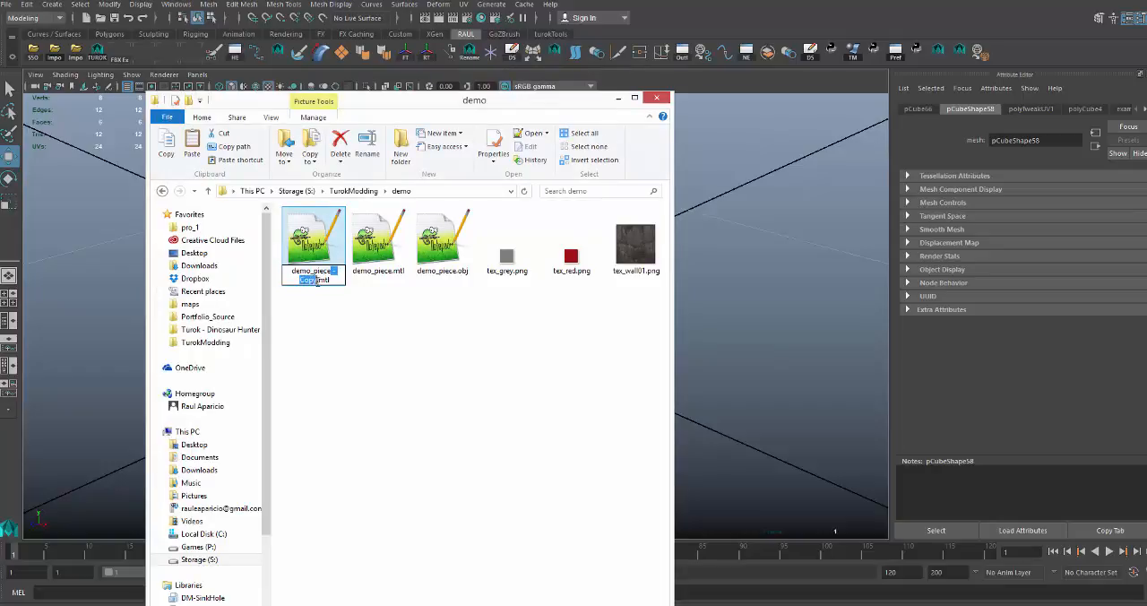
key(BackSpace)
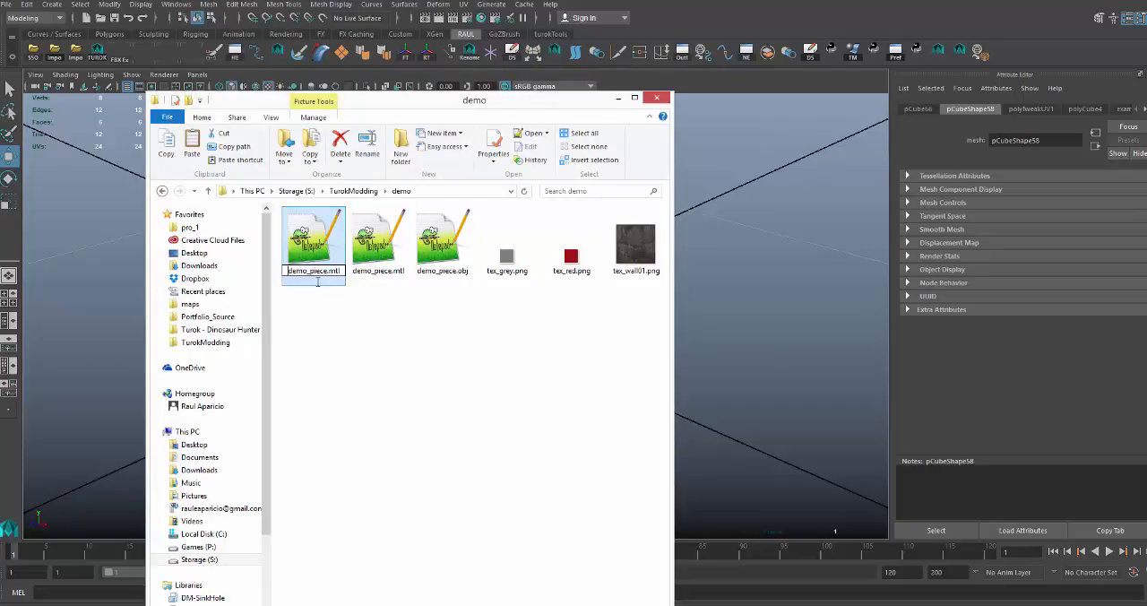
text(demo_piece)
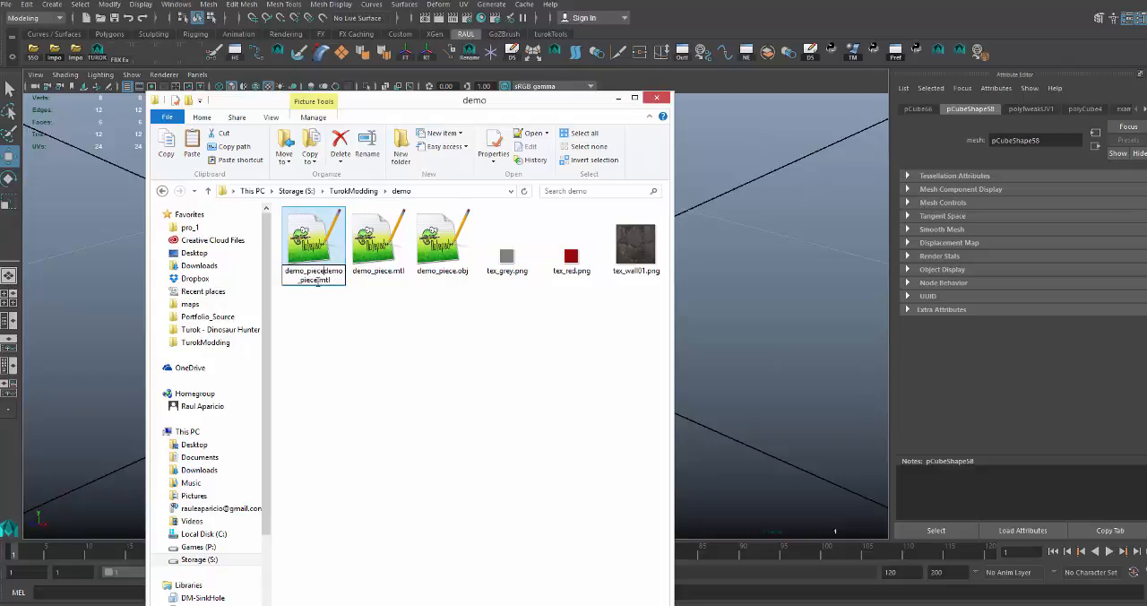
text(.obj)
key(Return)
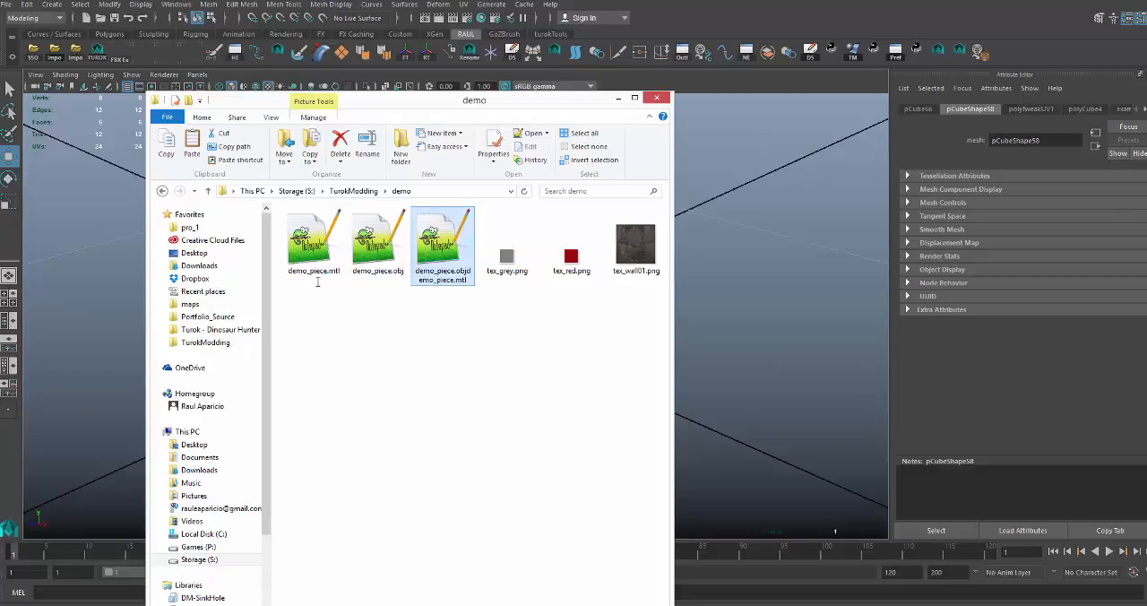
Copy the two demo_piece MTL files and demo_piece.obj into the Turok - Dinosaur Hunter temp folder, replacing all the old files there.
drag(317, 282, 430, 240)
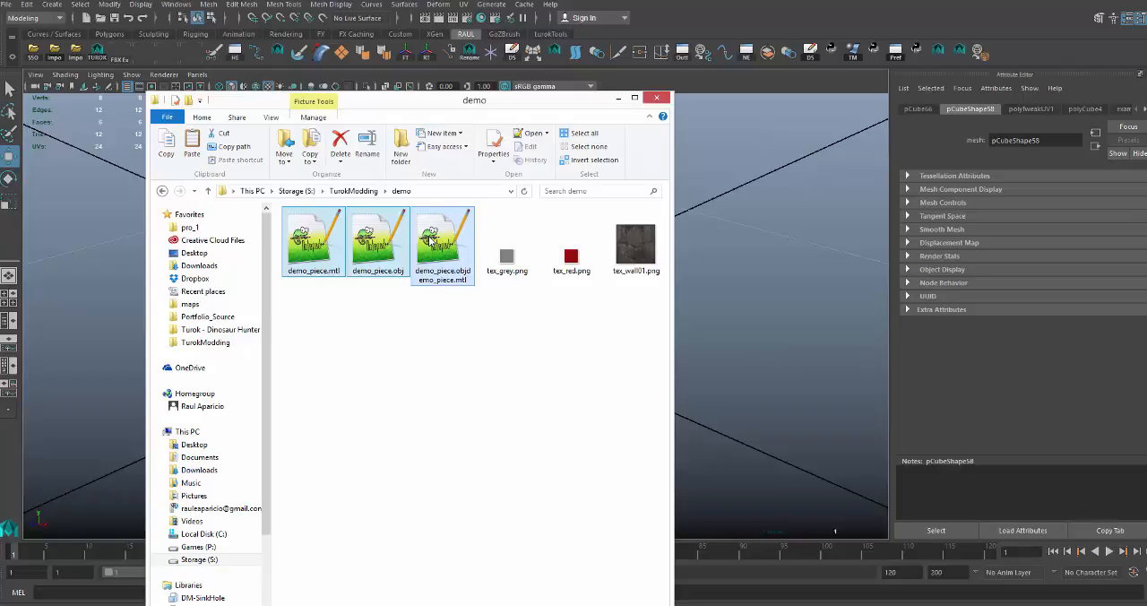
click(215, 330)
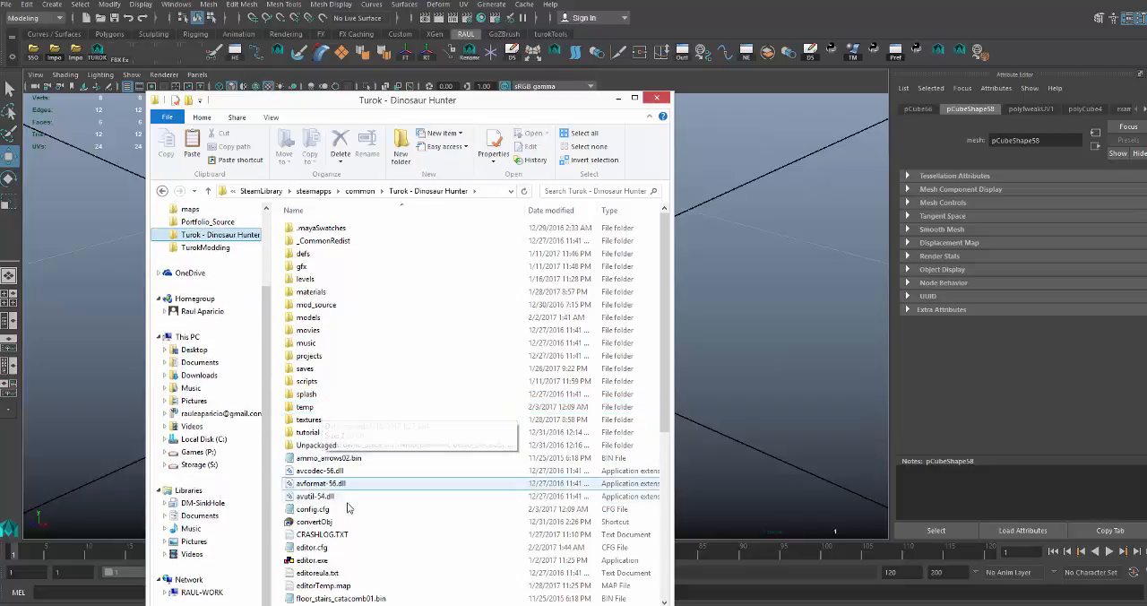
double_click(319, 407)
drag(345, 308, 318, 232)
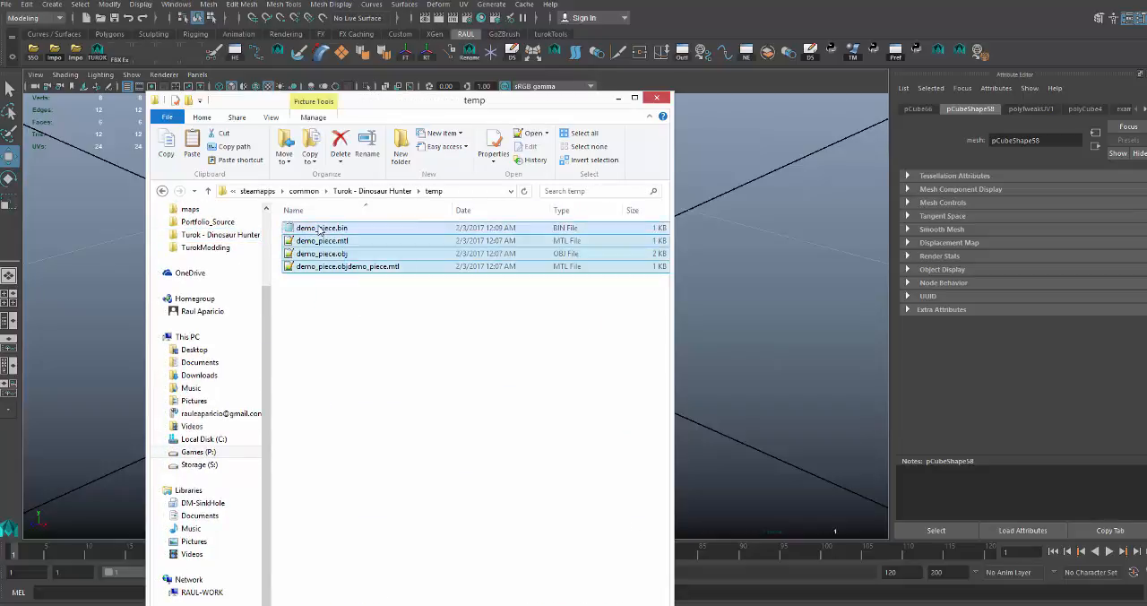
key(Delete)
key(ctrl+z)
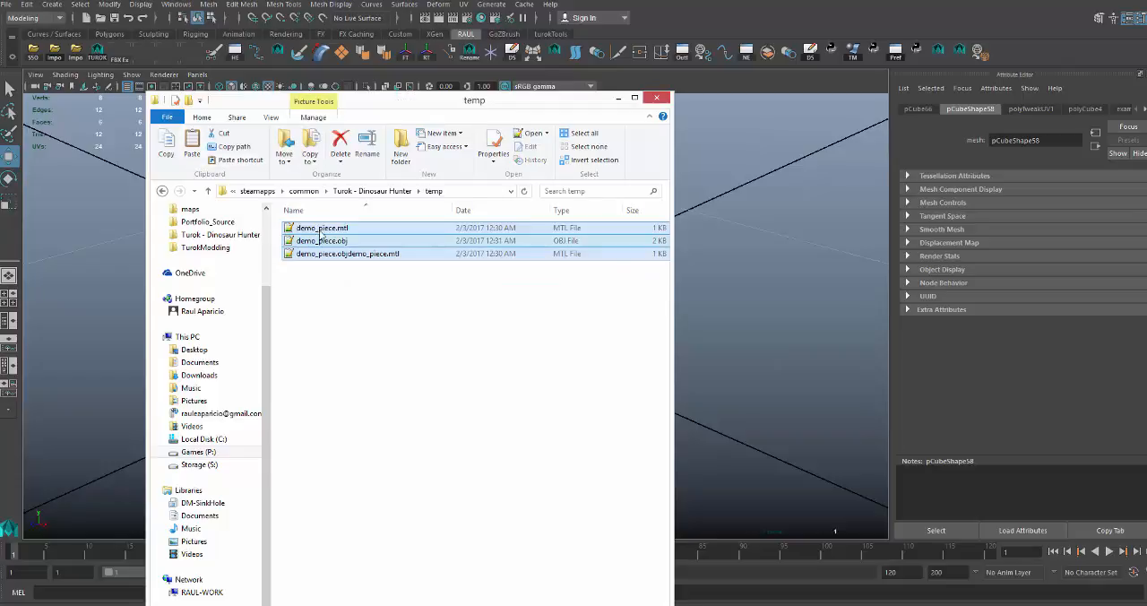
click(332, 292)
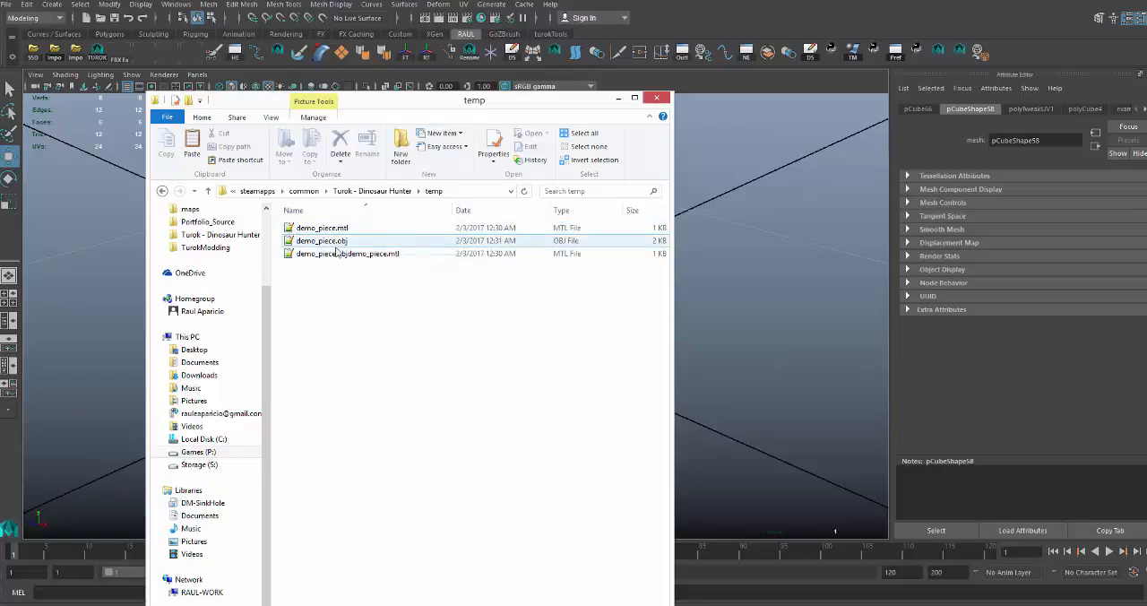
Delete the three demo_piece files from the temp folder and close the file window.
drag(352, 273, 320, 221)
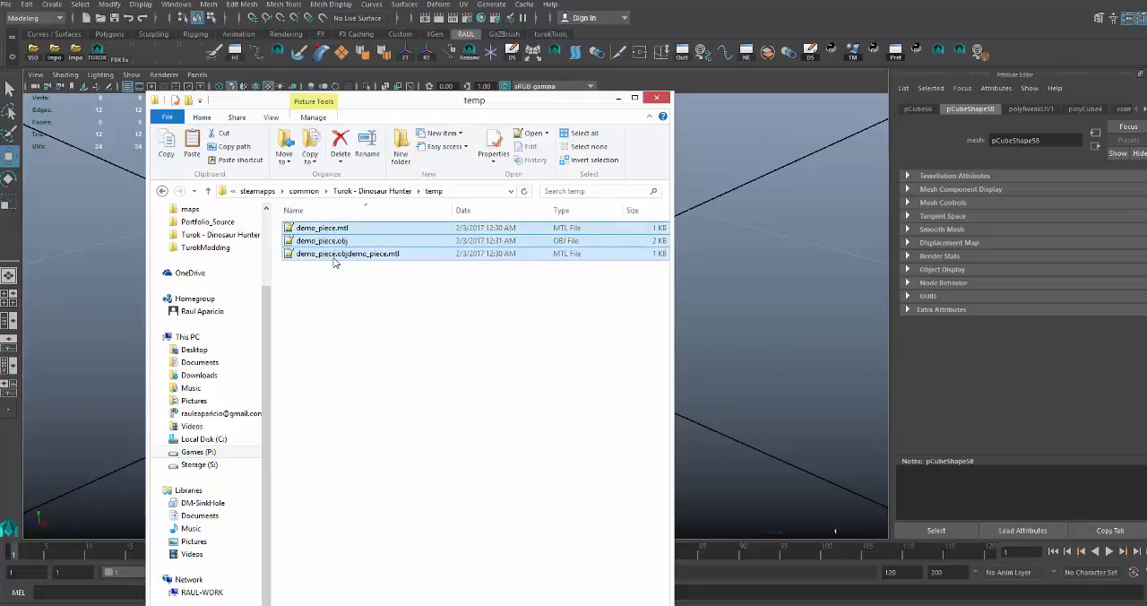
key(Delete)
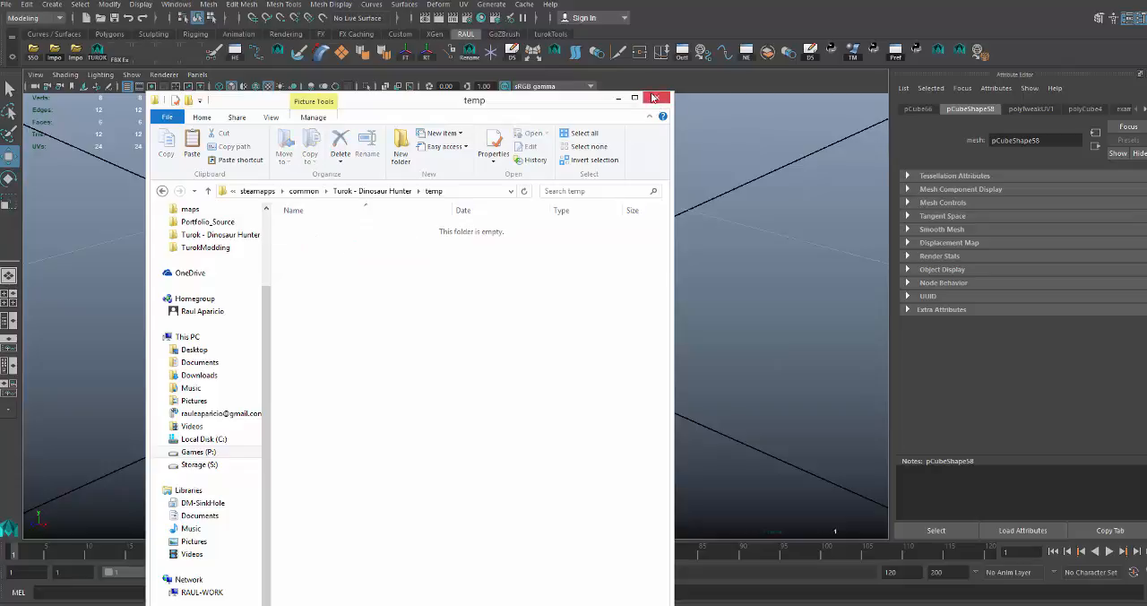
click(657, 98)
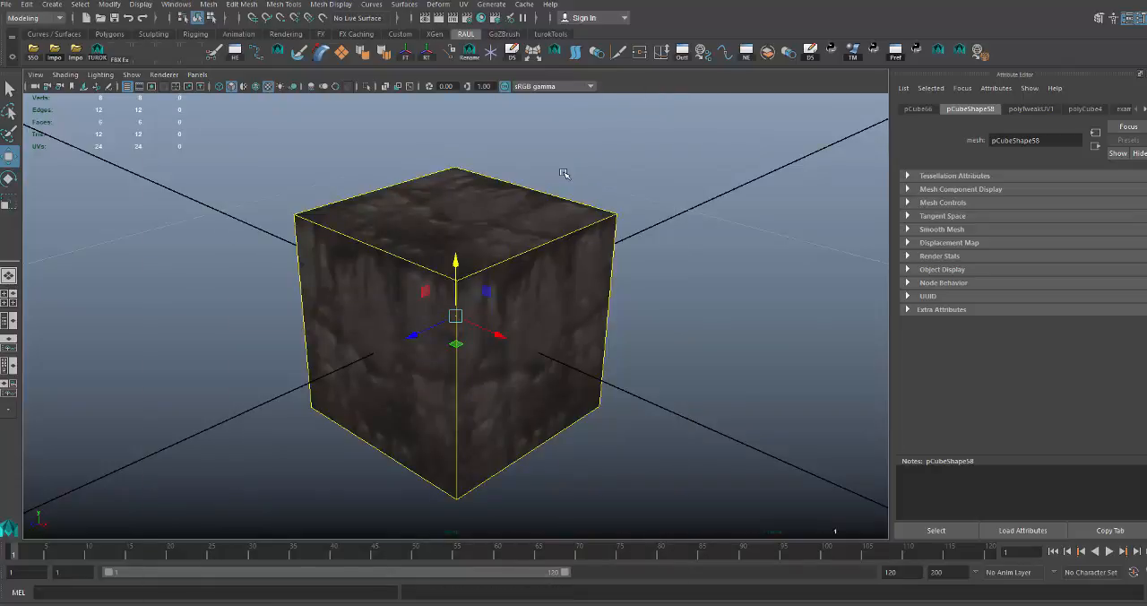
Switch back to Maya and unhide all hidden objects in the scene.
click(535, 186)
click(453, 222)
scroll(454, 221, up, 1)
scroll(453, 221, down, 2)
scroll(453, 220, up, 1)
alt+drag(487, 205, 469, 207)
key(ctrl+1)
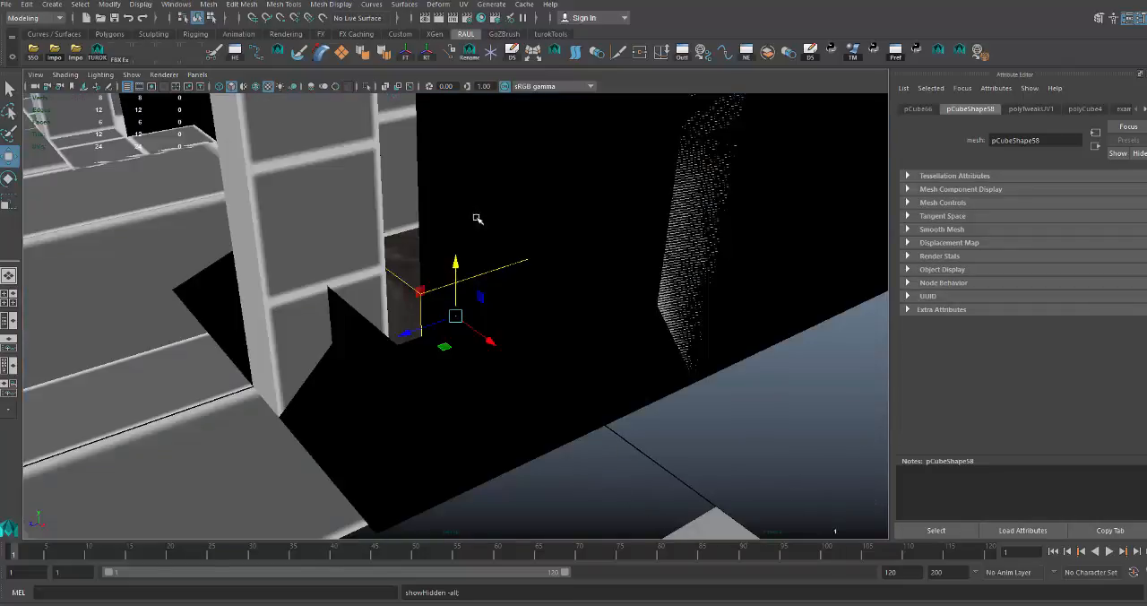
scroll(382, 199, down, 3)
alt+drag(382, 200, 427, 197)
scroll(428, 198, down, 2)
alt+middle_drag(430, 201, 423, 244)
scroll(424, 243, down, 3)
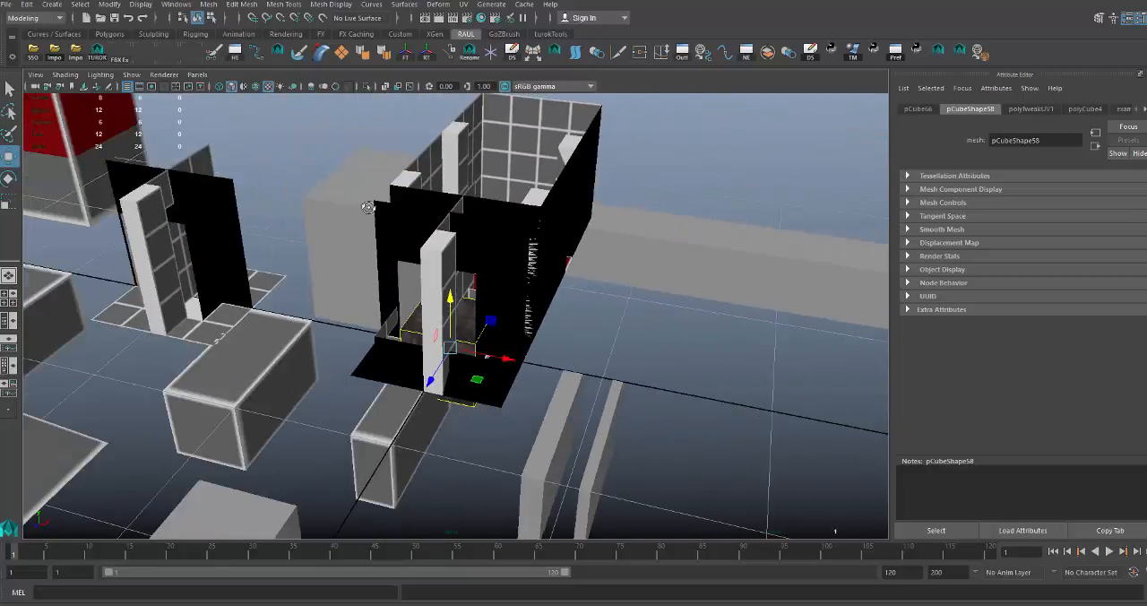
Hide the flat roof piece pCube46 covering the middle room beside the large room.
alt+drag(424, 244, 376, 187)
scroll(376, 187, down, 4)
alt+drag(482, 216, 497, 240)
alt+middle_drag(497, 241, 161, 182)
alt+drag(443, 202, 374, 235)
alt+middle_drag(396, 224, 416, 249)
scroll(417, 249, up, 3)
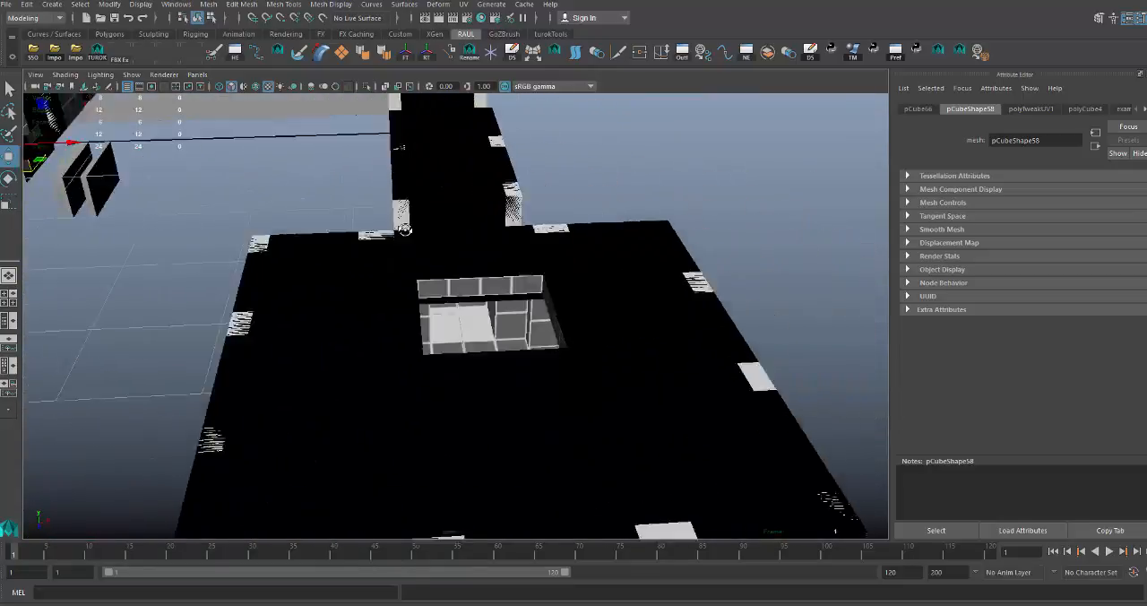
mouse_move(412, 269)
alt+mouse_down()
mouse_move(403, 223)
mouse_move(395, 260)
alt+mouse_up()
alt+drag(330, 213, 400, 186)
click(402, 186)
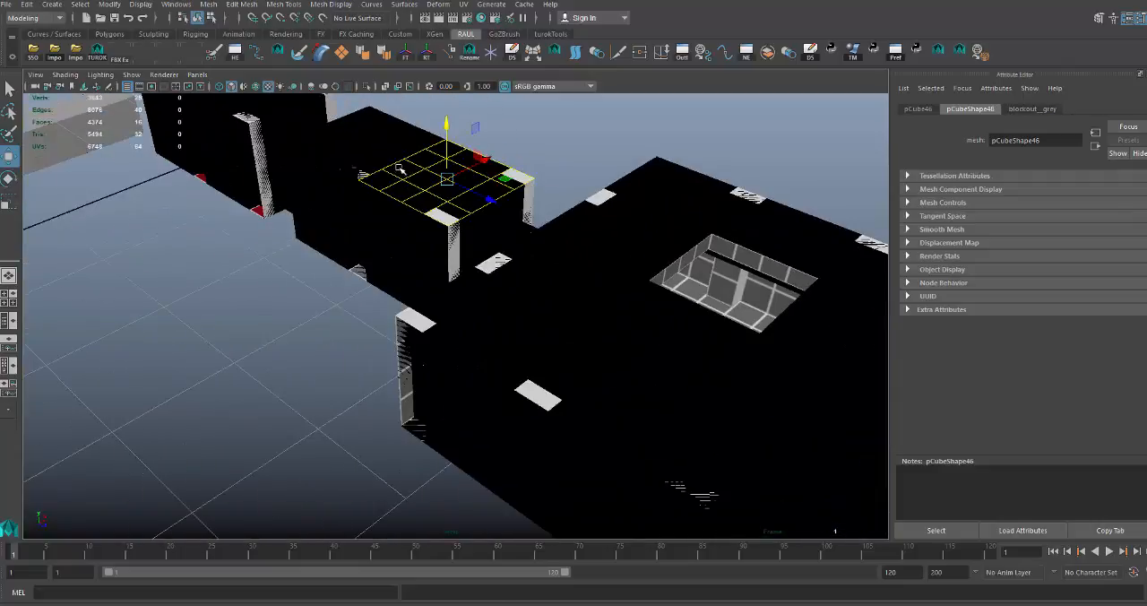
key(ctrl+h)
key(a)
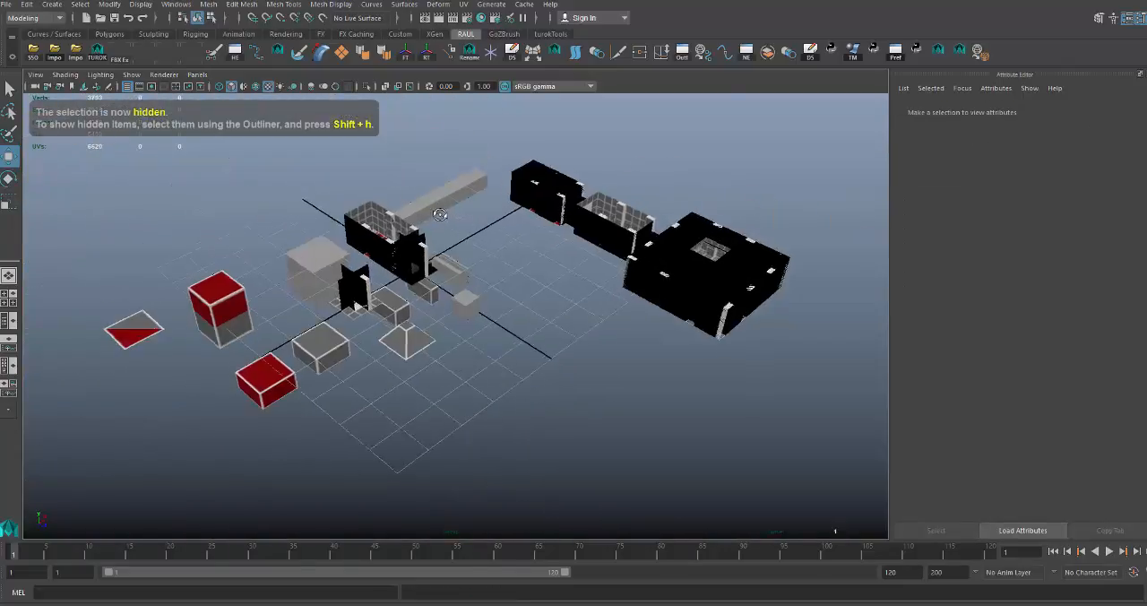
Move the floor2x3 tile out from under the doorway pieces to about -2.05 on Z.
click(375, 210)
key(f)
alt+drag(374, 209, 533, 245)
click(328, 217)
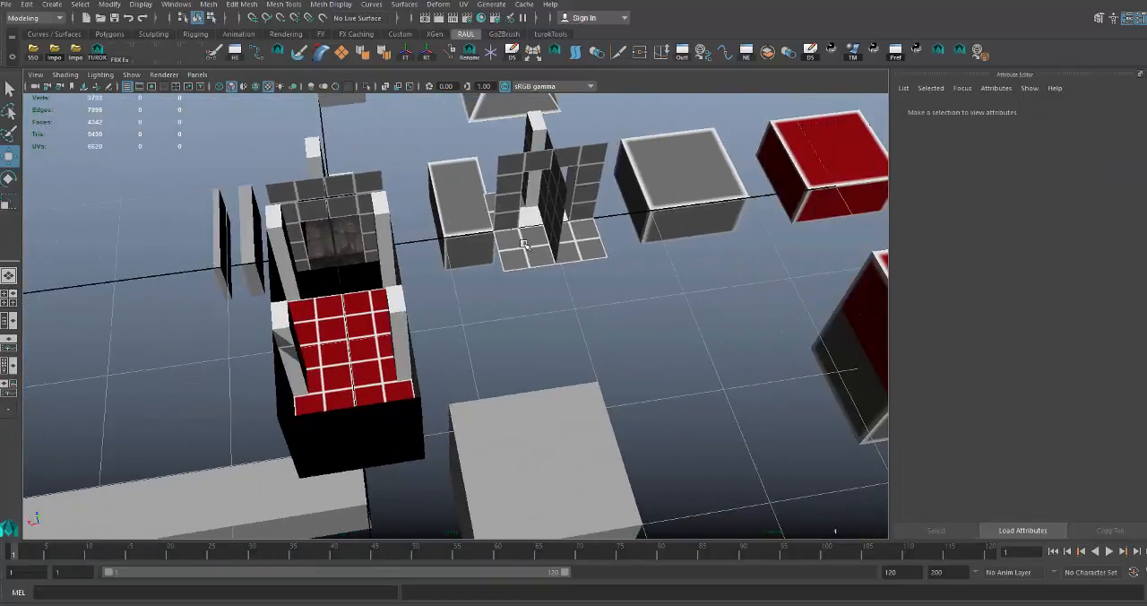
click(533, 246)
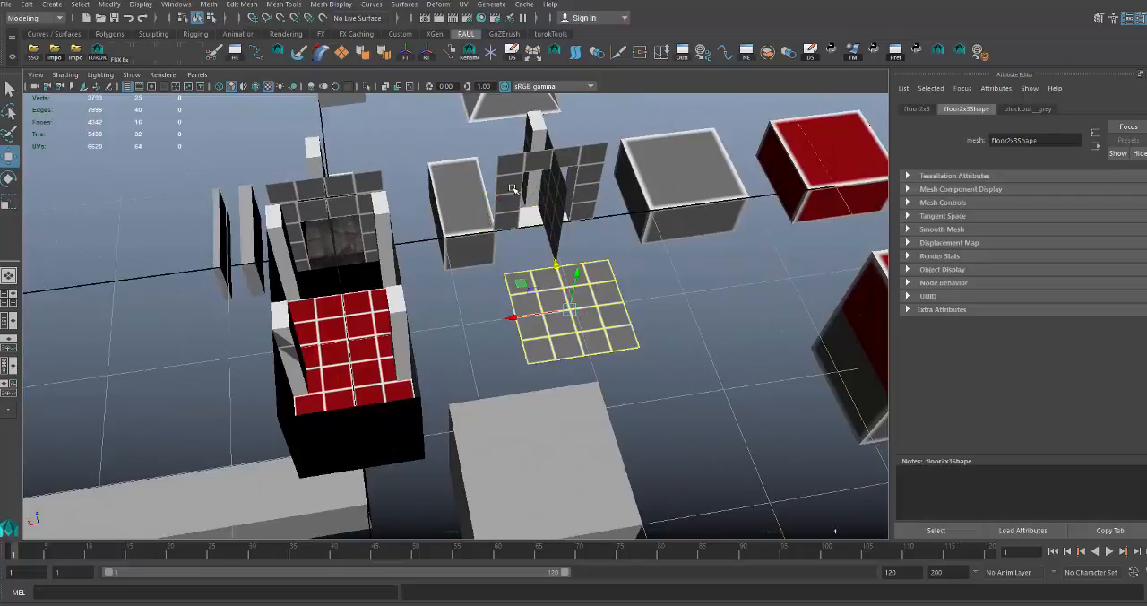
Move the door2x3 doorway wall piece sideways, away from the adjoining wall piece.
click(544, 191)
drag(544, 191, 639, 197)
alt+middle_drag(586, 240, 525, 217)
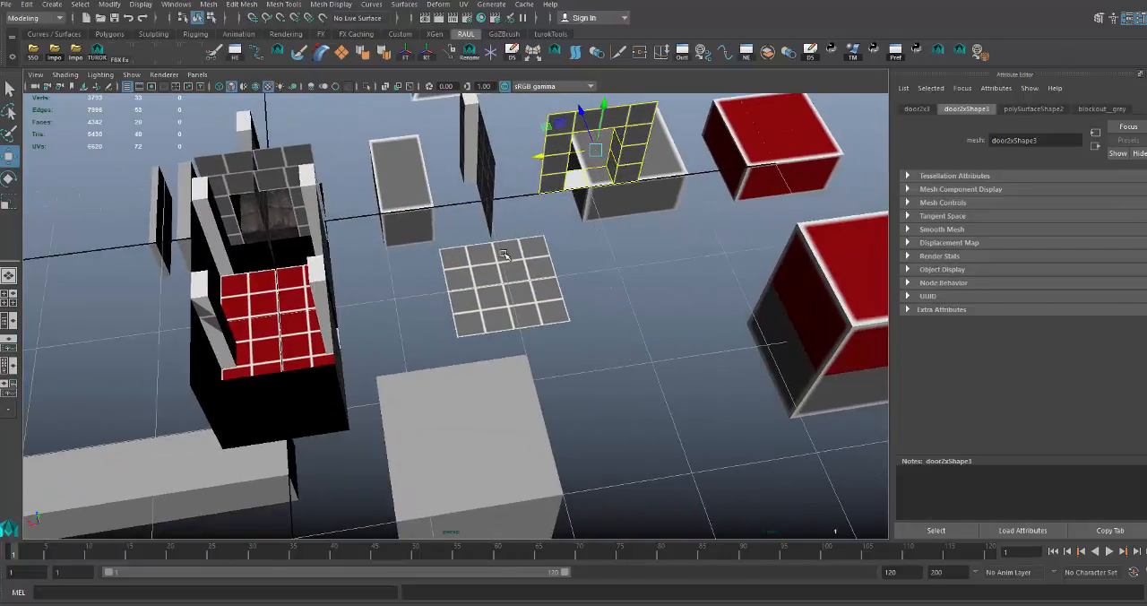
Select the floor2x3 tile, show its transform attributes, and move it to about -2.56 on Z.
click(495, 263)
alt+drag(494, 263, 548, 248)
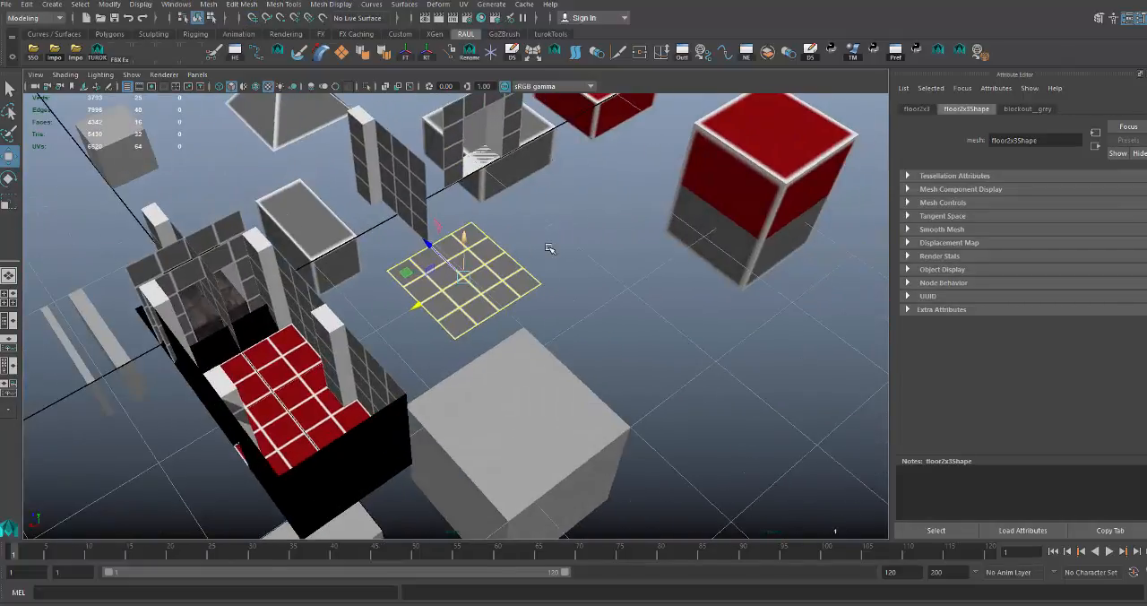
click(921, 109)
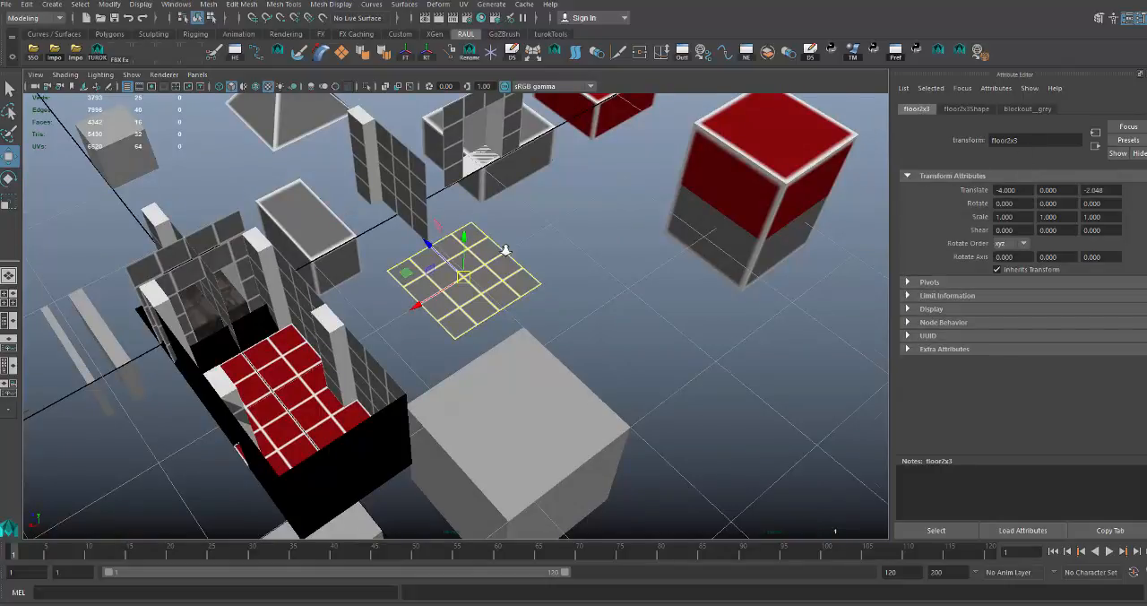
alt+drag(563, 249, 466, 245)
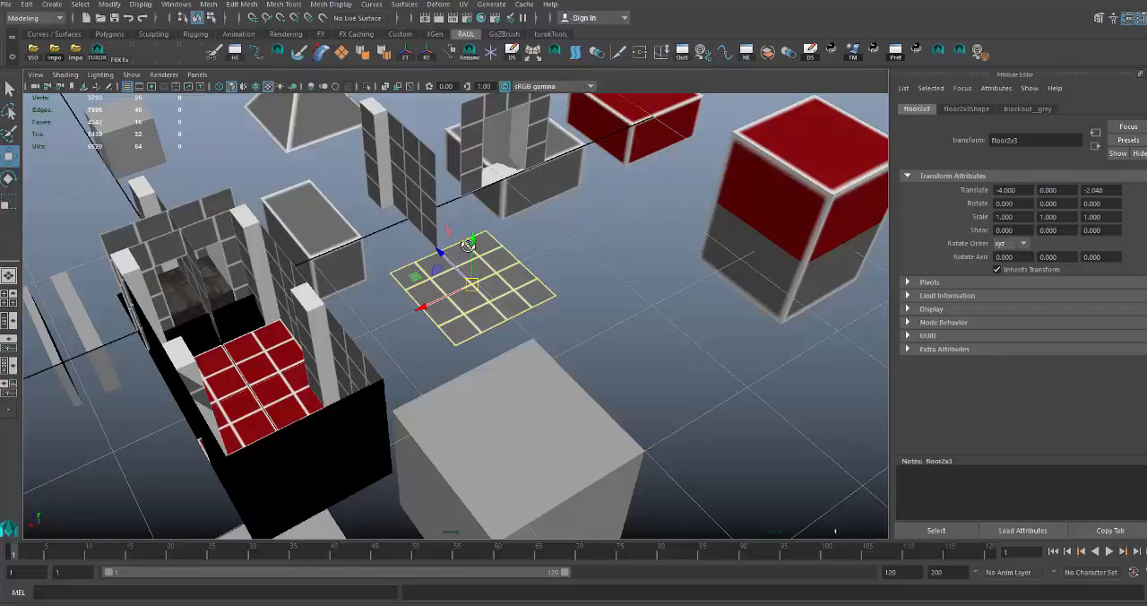
drag(438, 253, 463, 270)
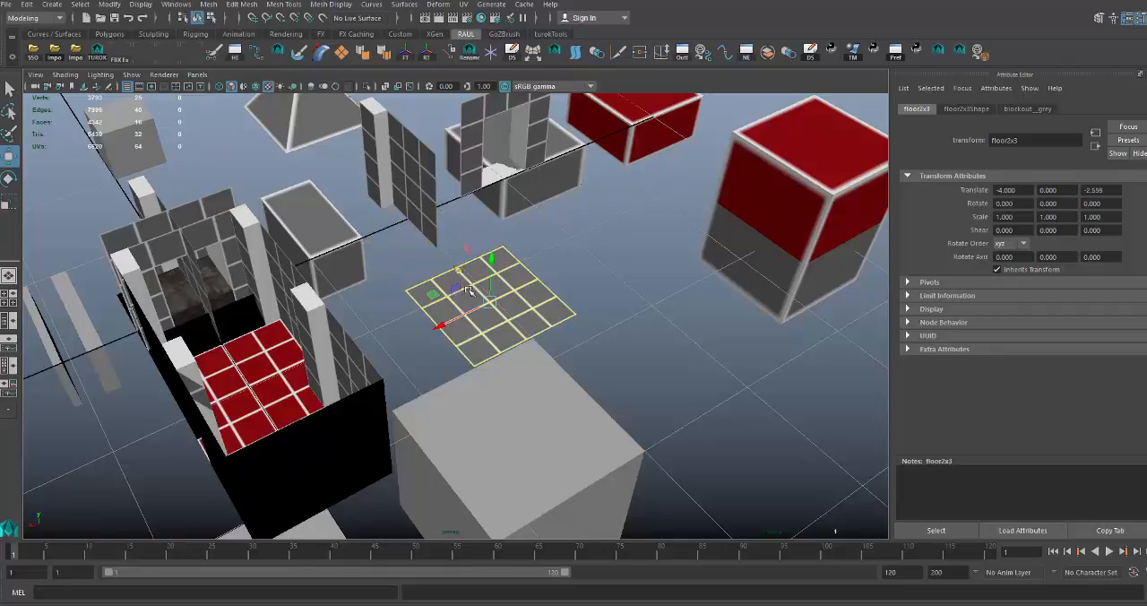
scroll(497, 299, up, 5)
alt+drag(515, 290, 522, 309)
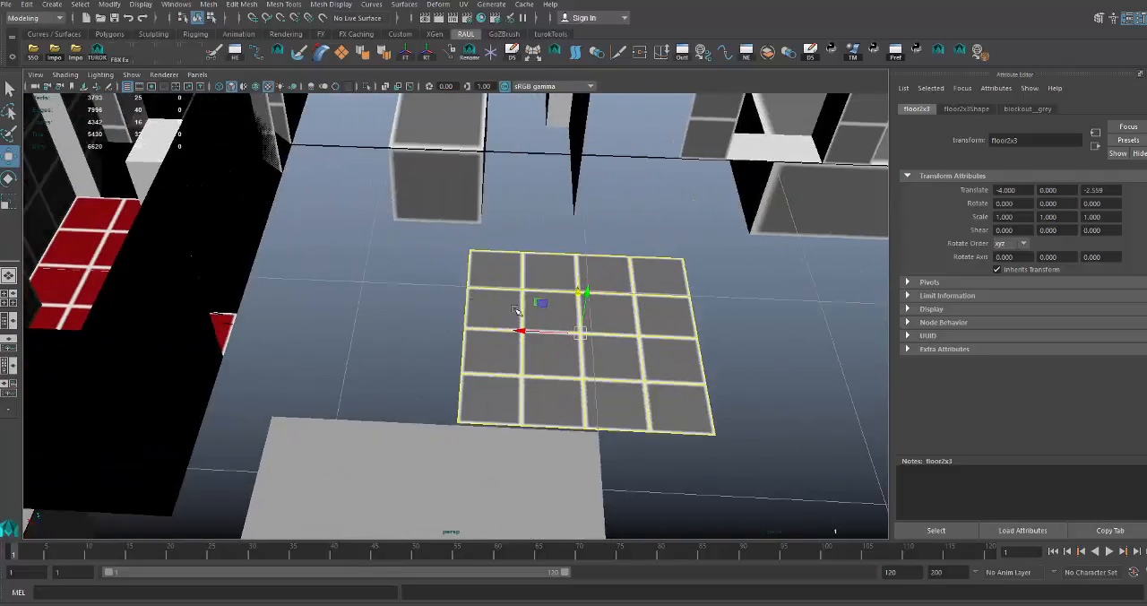
alt+middle_drag(522, 309, 405, 280)
alt+drag(422, 283, 440, 274)
click(634, 246)
click(535, 305)
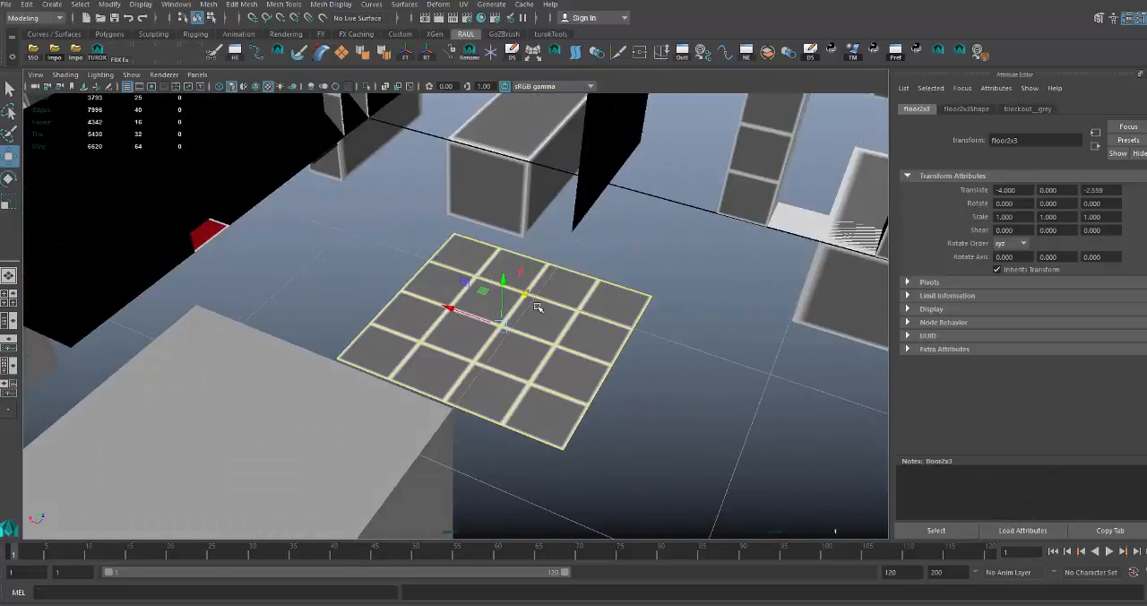
alt+drag(537, 305, 443, 279)
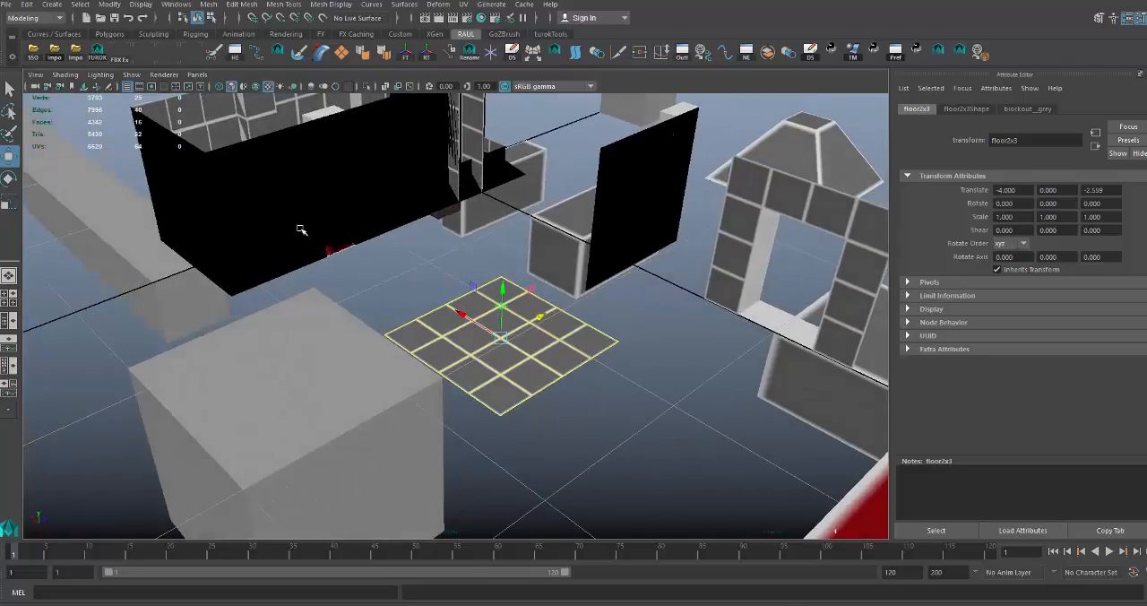
Export the selected floor2x3 tile as OBJ with the script that fixes the material names.
click(101, 55)
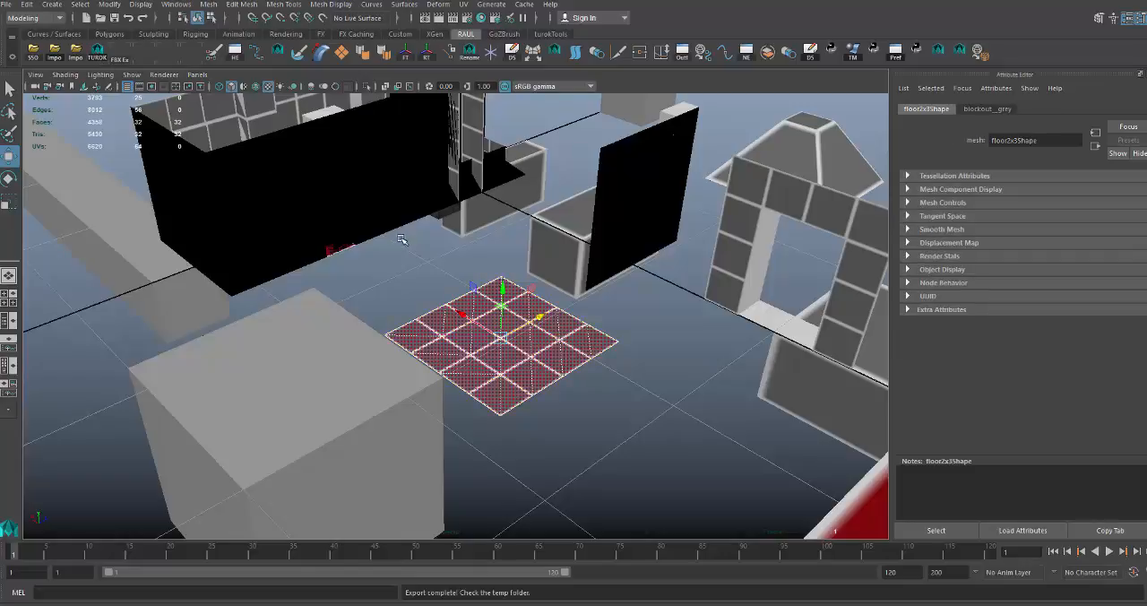
alt+drag(400, 240, 506, 310)
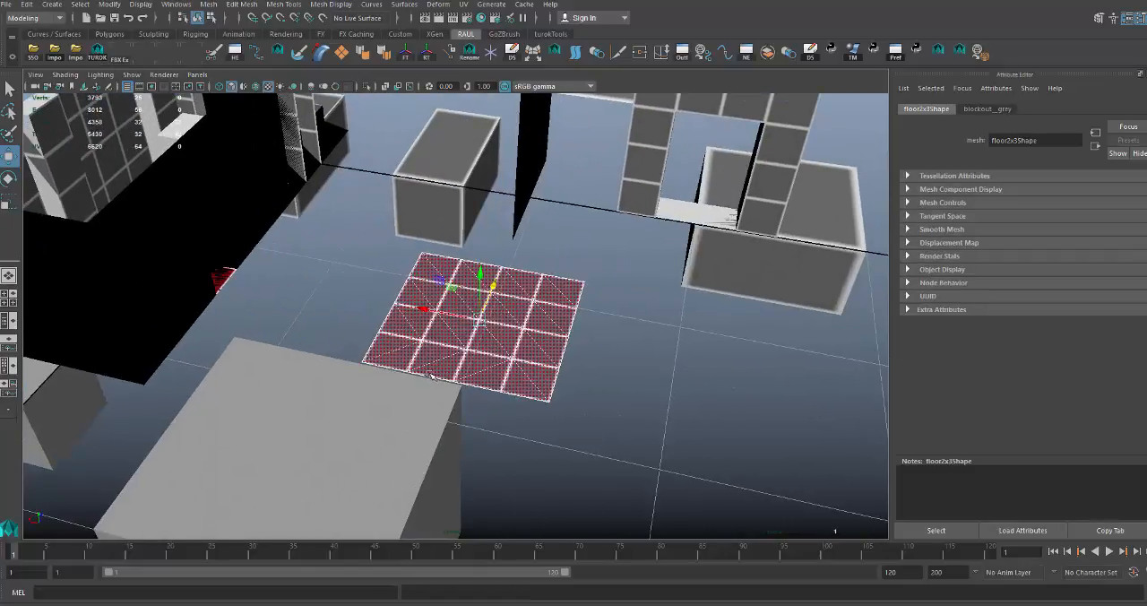
Switch to File Explorer and open the guides\base folder inside TurokModding.
key(super+e)
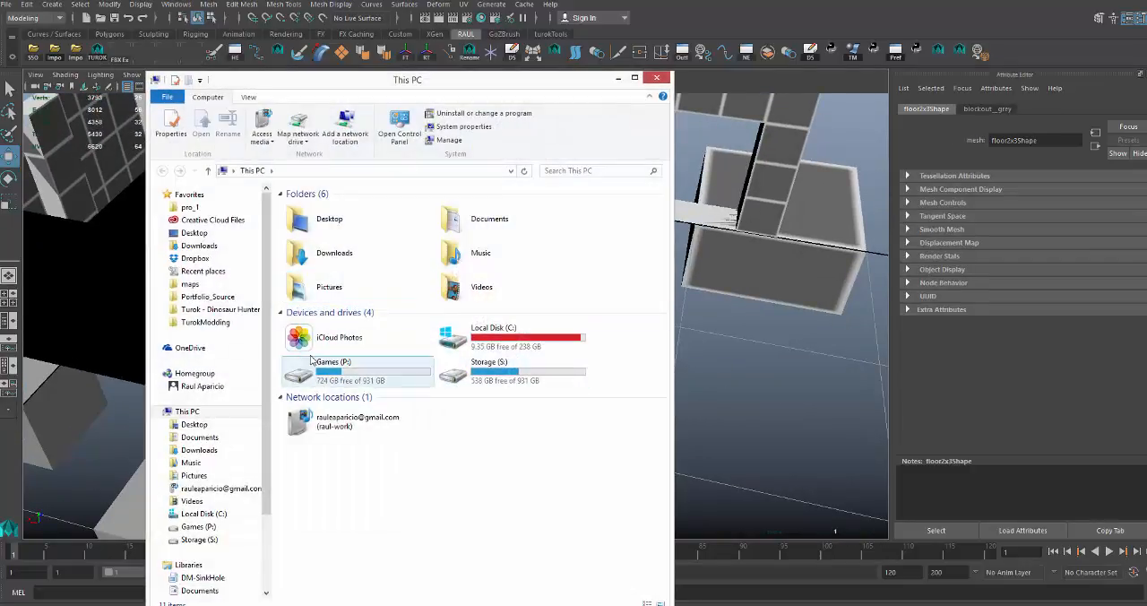
click(215, 322)
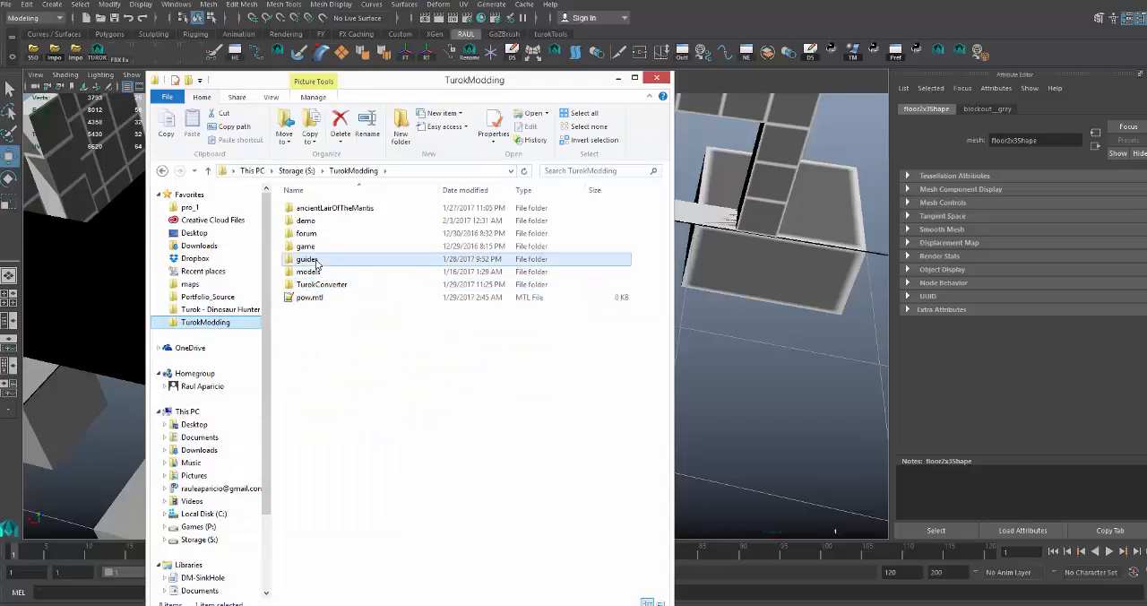
double_click(307, 259)
double_click(305, 206)
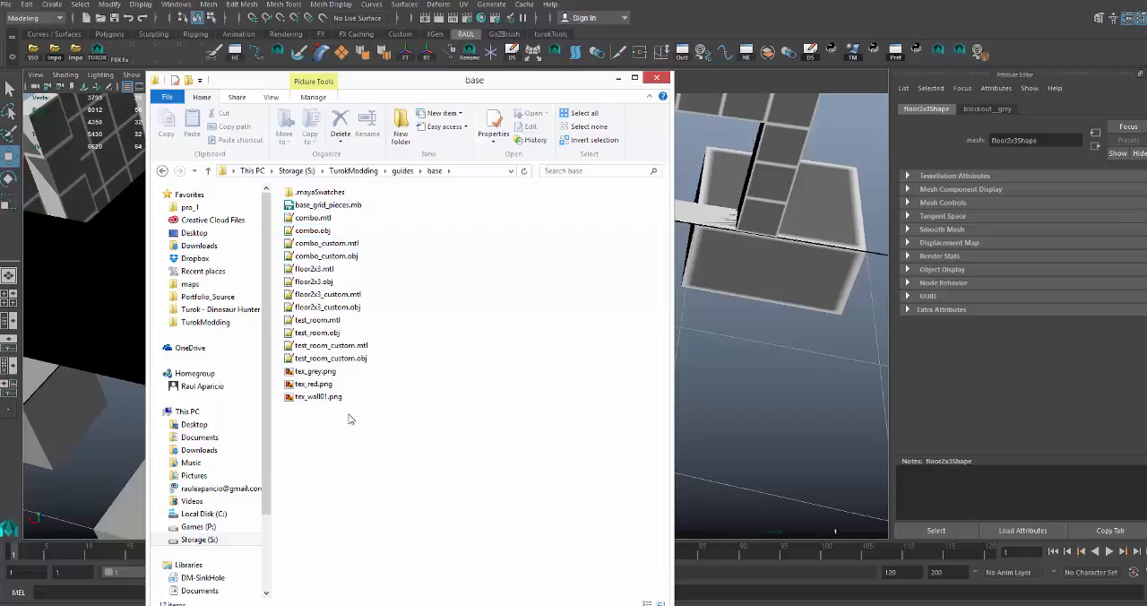
Delete all the OBJ, MTL and PNG files from the base folder, keeping base_grid_pieces.mb and the .mayaSwatches folder.
drag(347, 426, 309, 217)
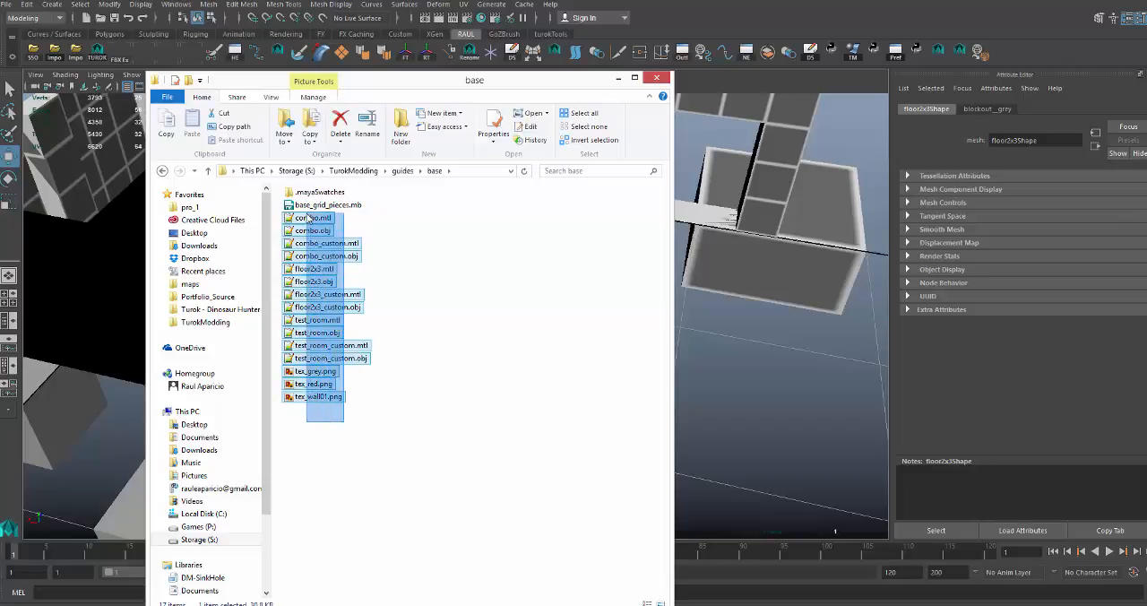
key(Delete)
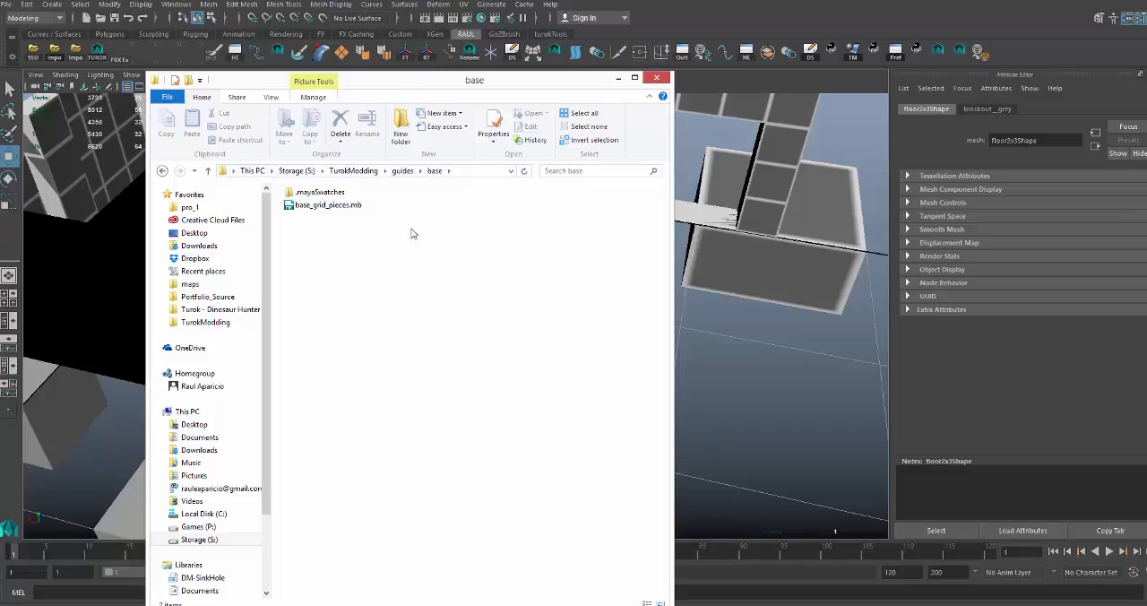
click(350, 210)
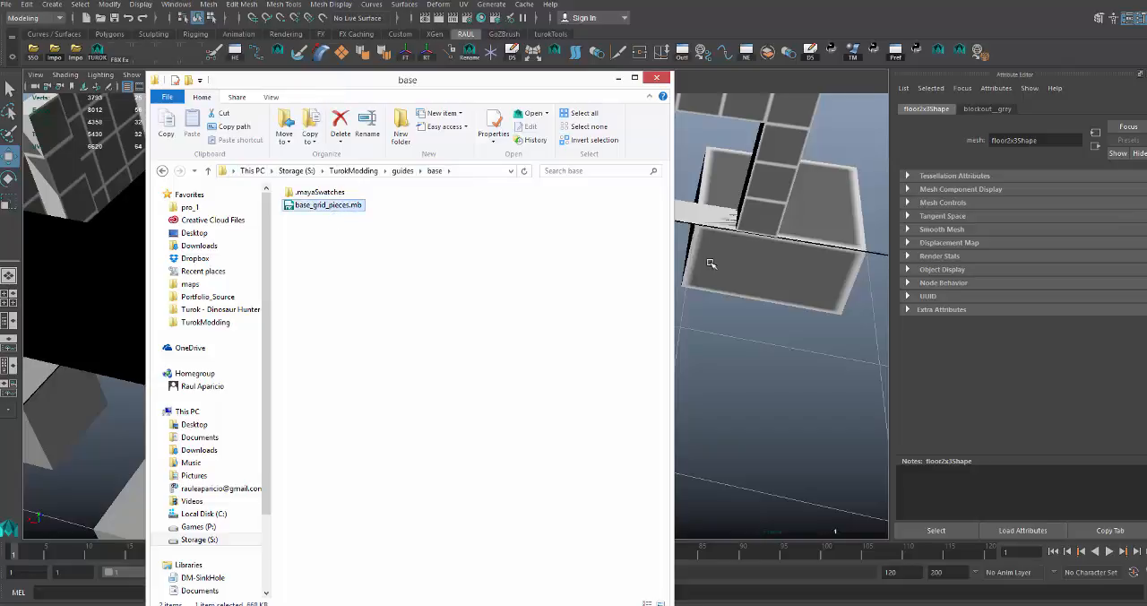
Switch back to Maya, reselect the floor2x3 tile as an object and export it again as OBJ with fixed names.
drag(710, 263, 703, 302)
click(549, 296)
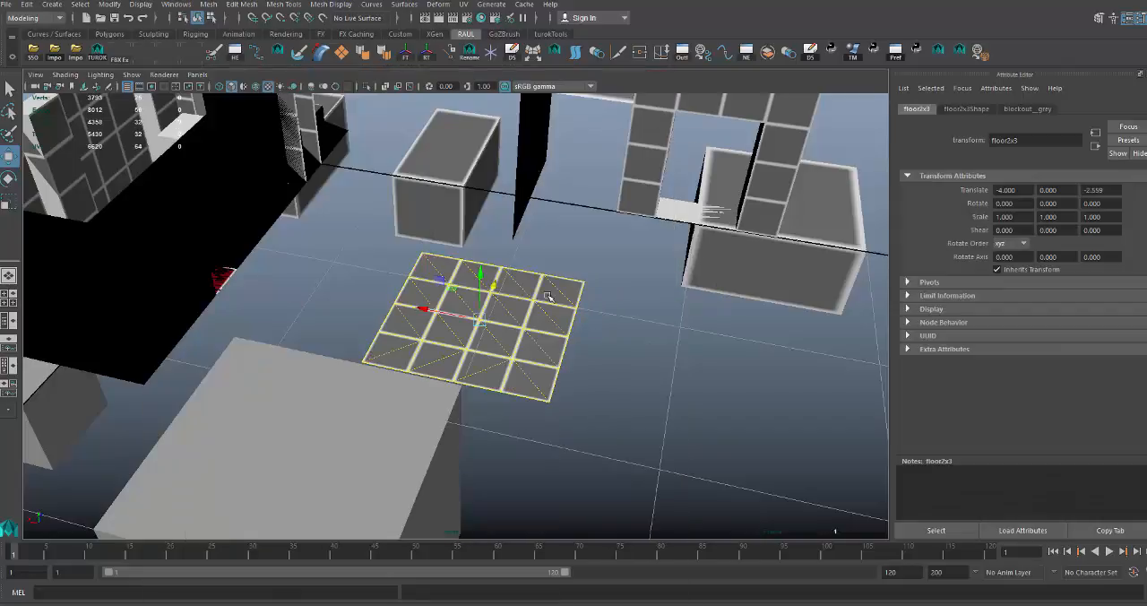
click(113, 61)
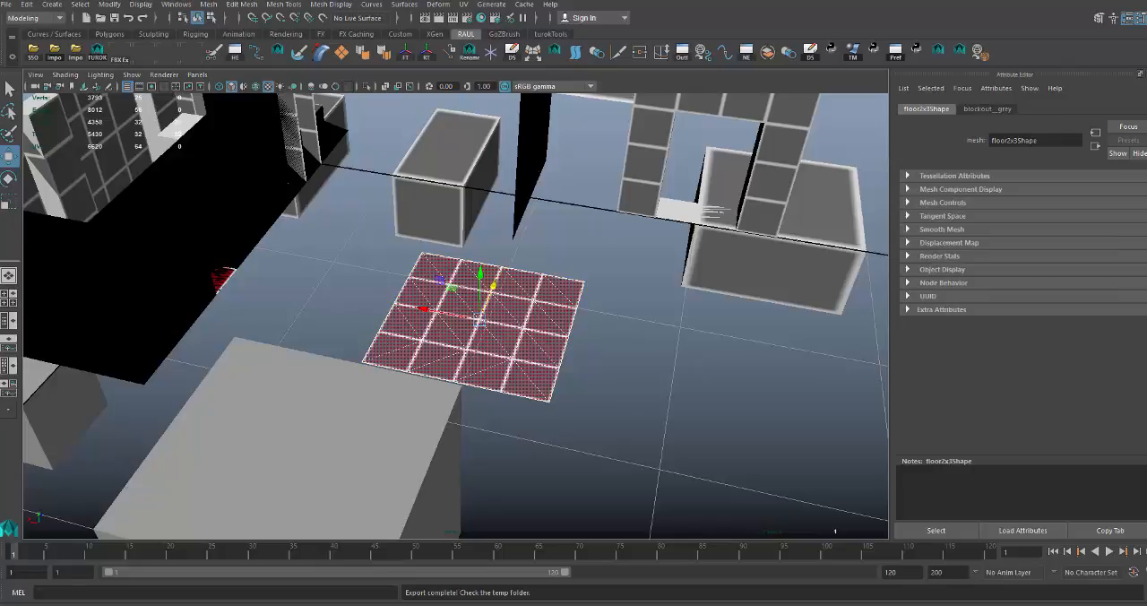
Return to the base folder in File Explorer and open the exported floor2x3.mtl in Notepad++ to examine its material names.
mouse_move(77, 597)
click(472, 559)
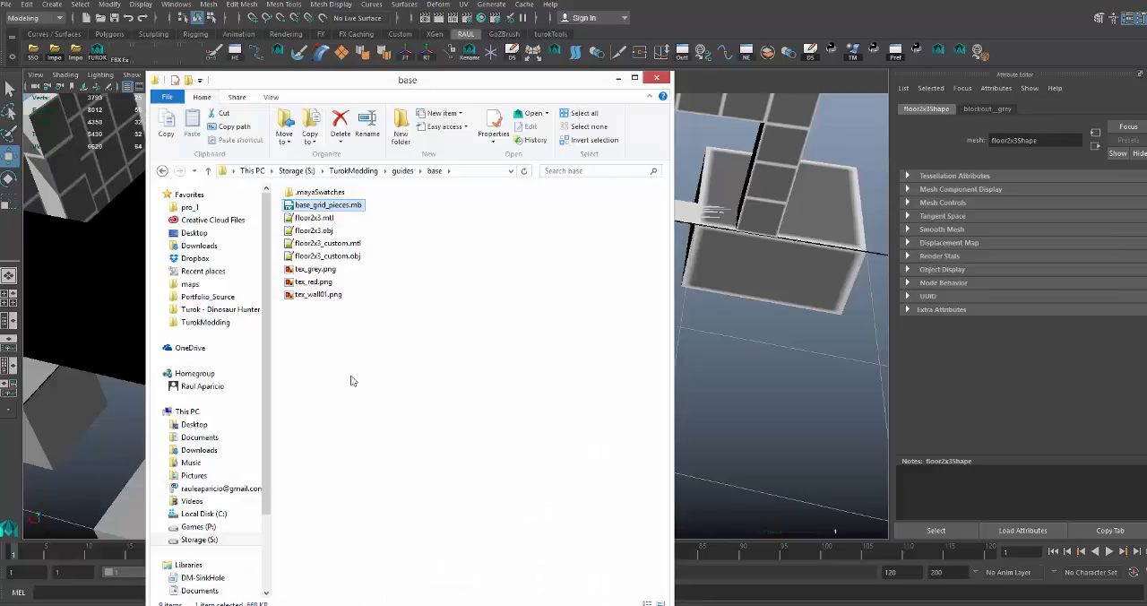
click(347, 336)
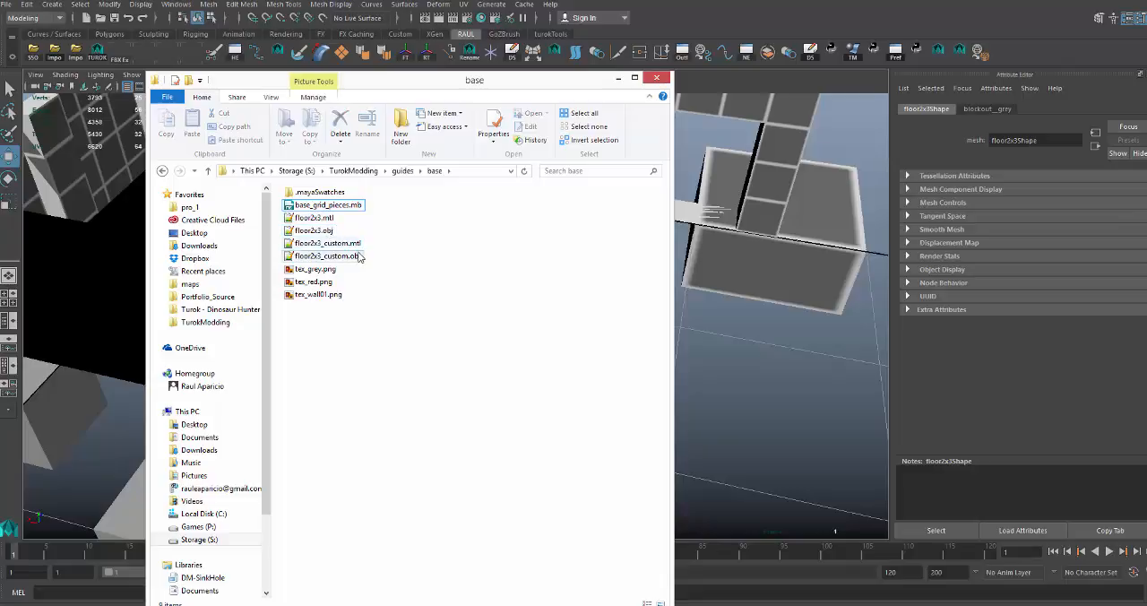
click(346, 206)
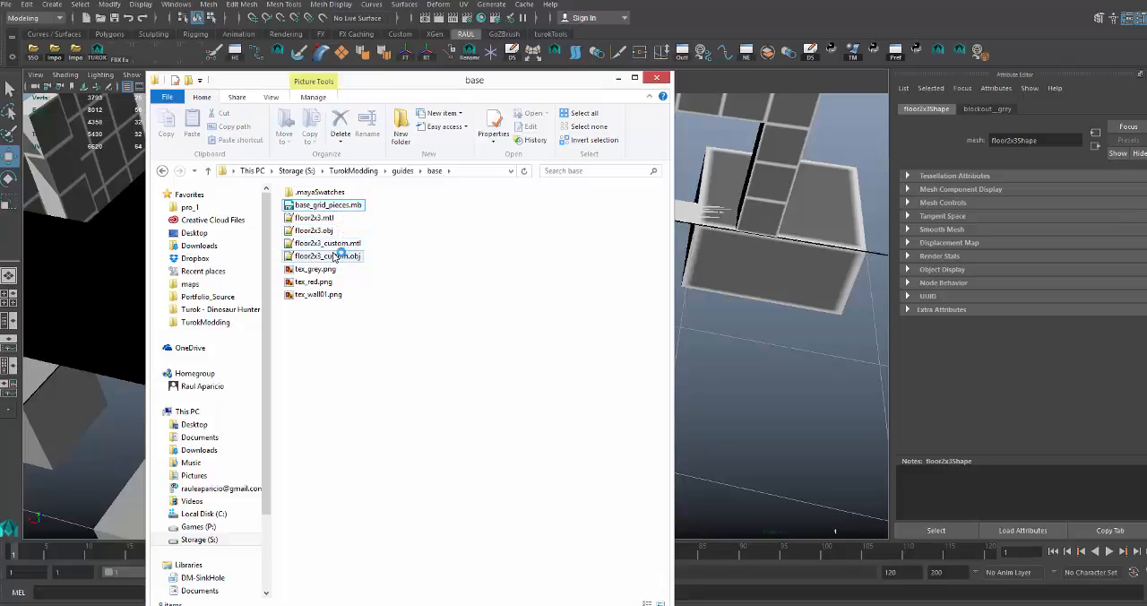
double_click(313, 218)
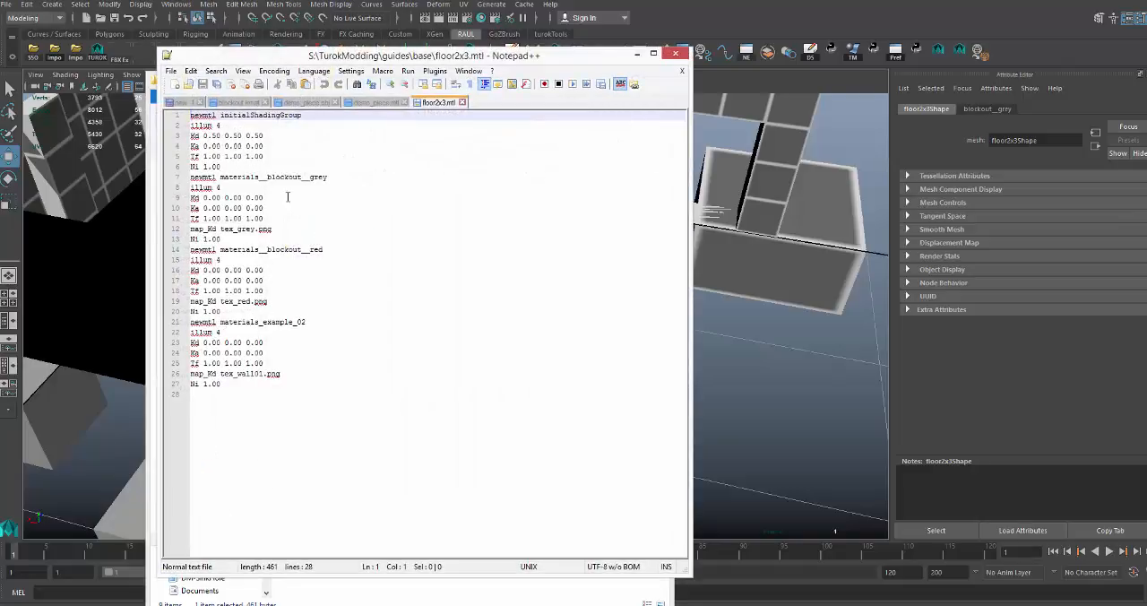